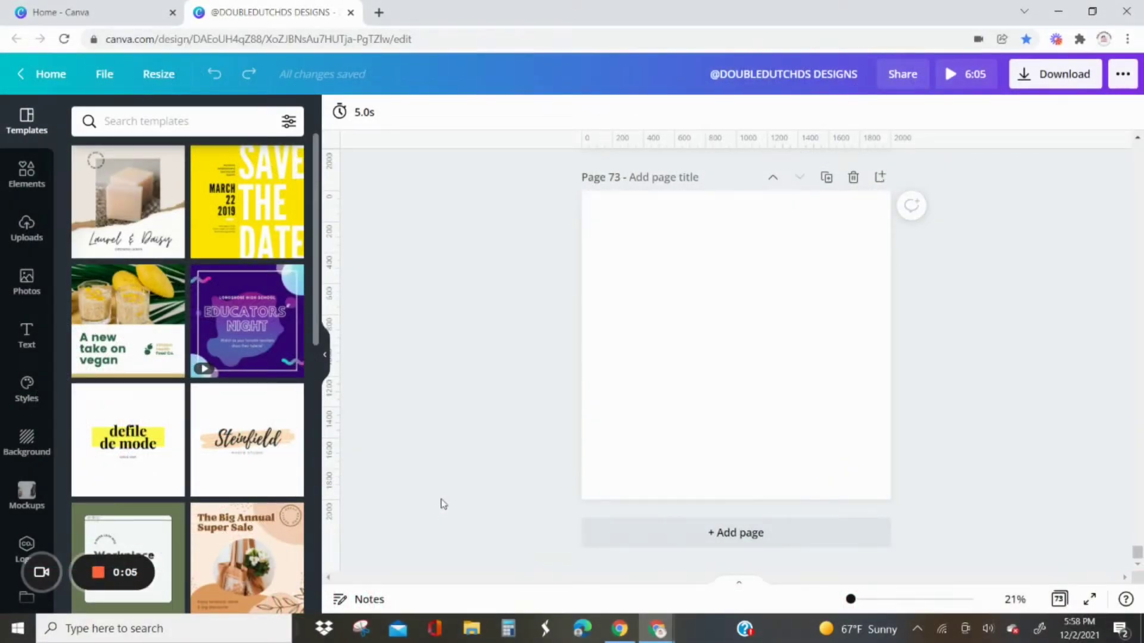
# Step: Add the text GROWTH at size 235 to blank page 73 and move it near the top of the page
pyautogui.scroll(5, 455, 435)
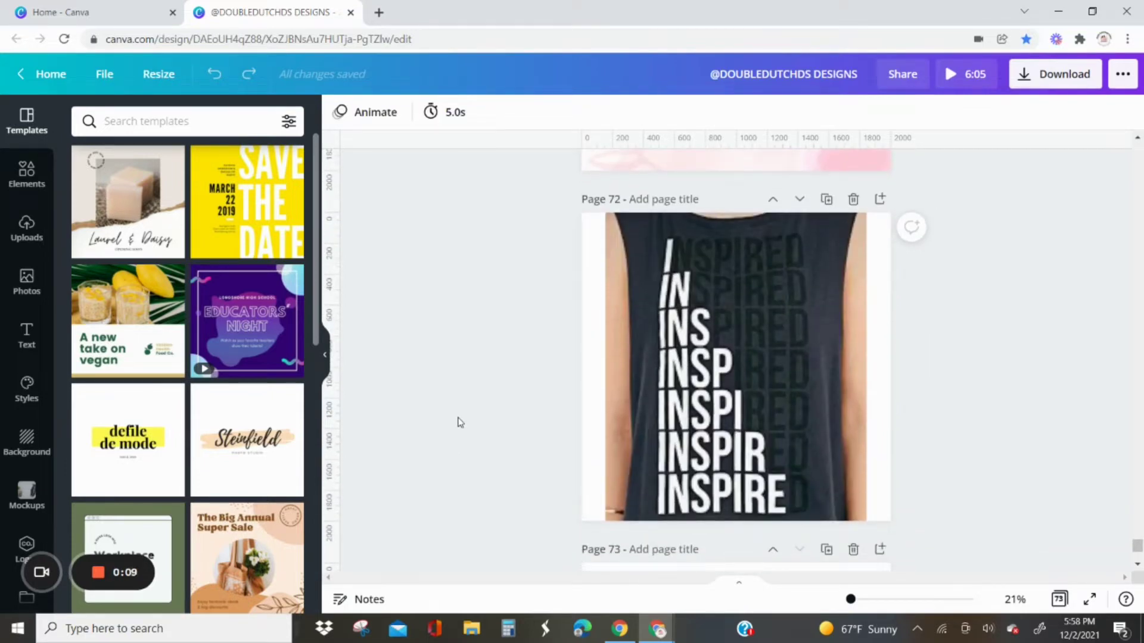
pyautogui.scroll(-1, 460, 421)
pyautogui.click(717, 221)
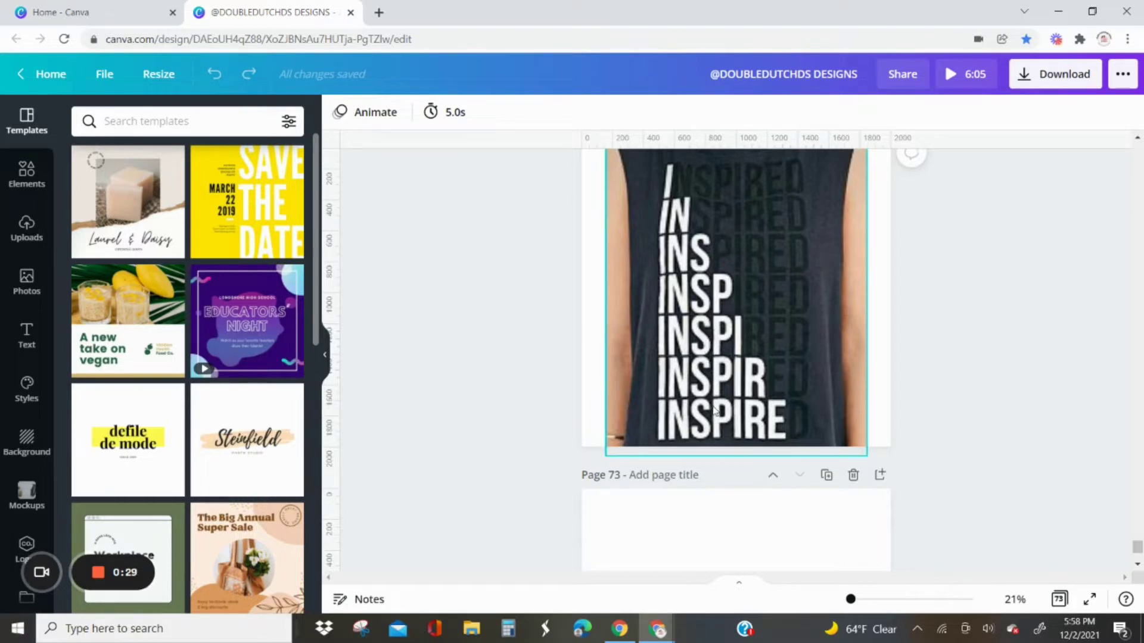
pyautogui.scroll(-3, 646, 516)
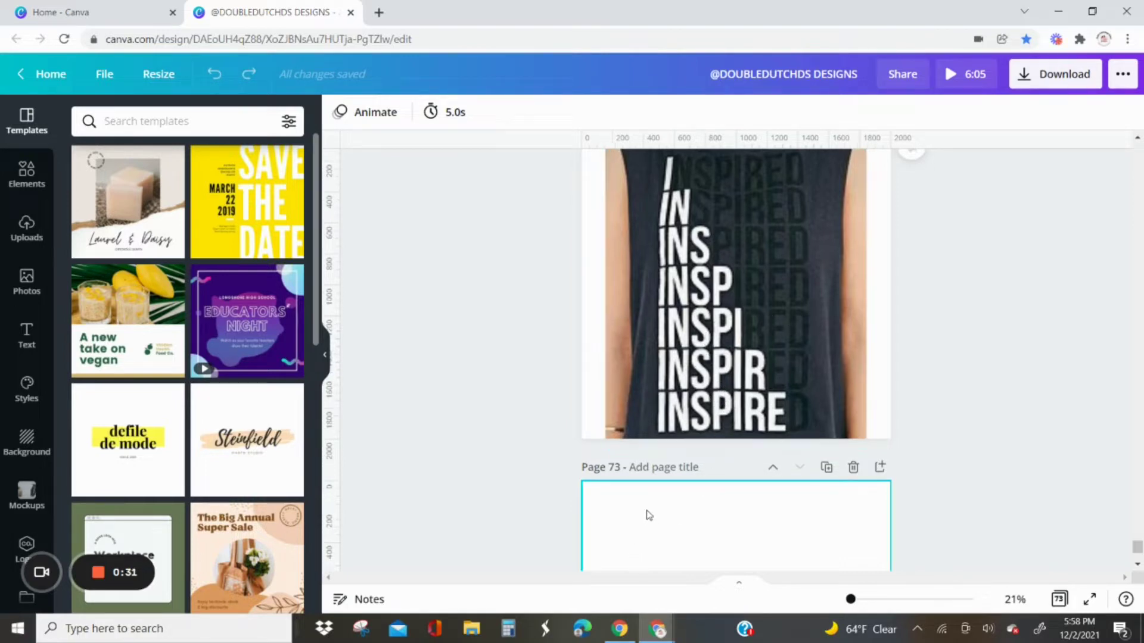
pyautogui.scroll(-3, 657, 468)
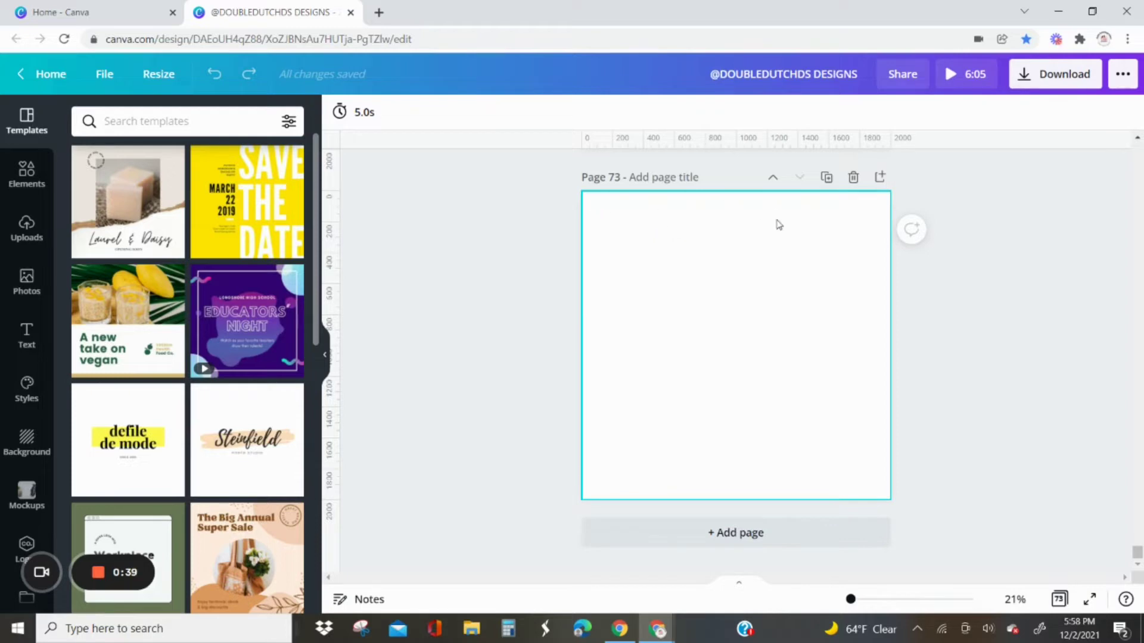
pyautogui.press('t')
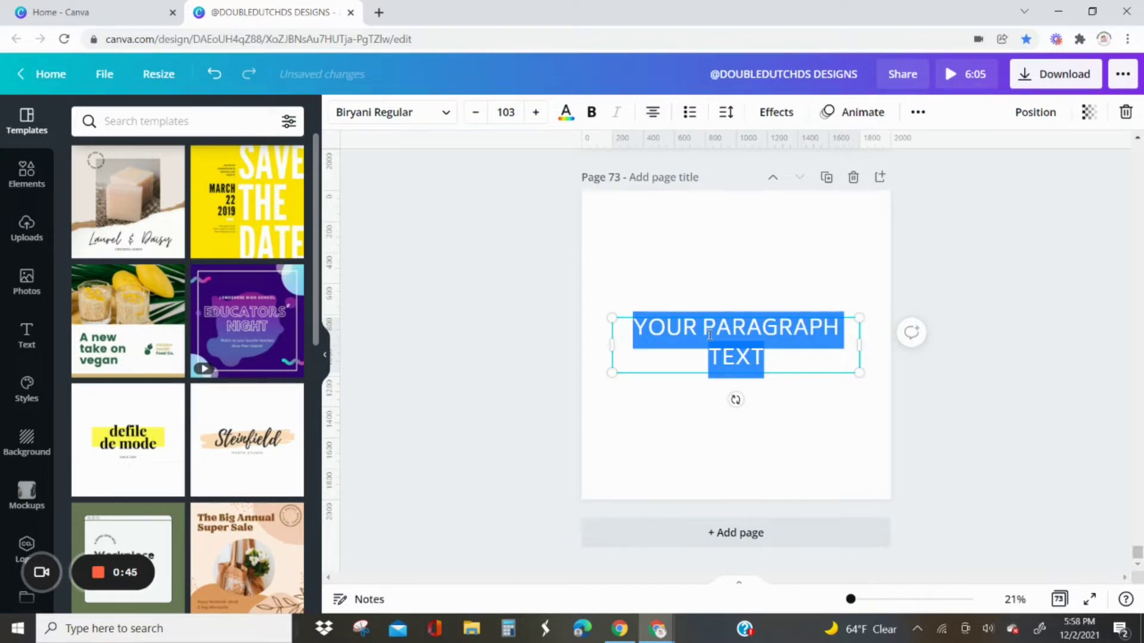
pyautogui.write('G')
pyautogui.moveTo(722, 317); pyautogui.dragTo(706, 285)
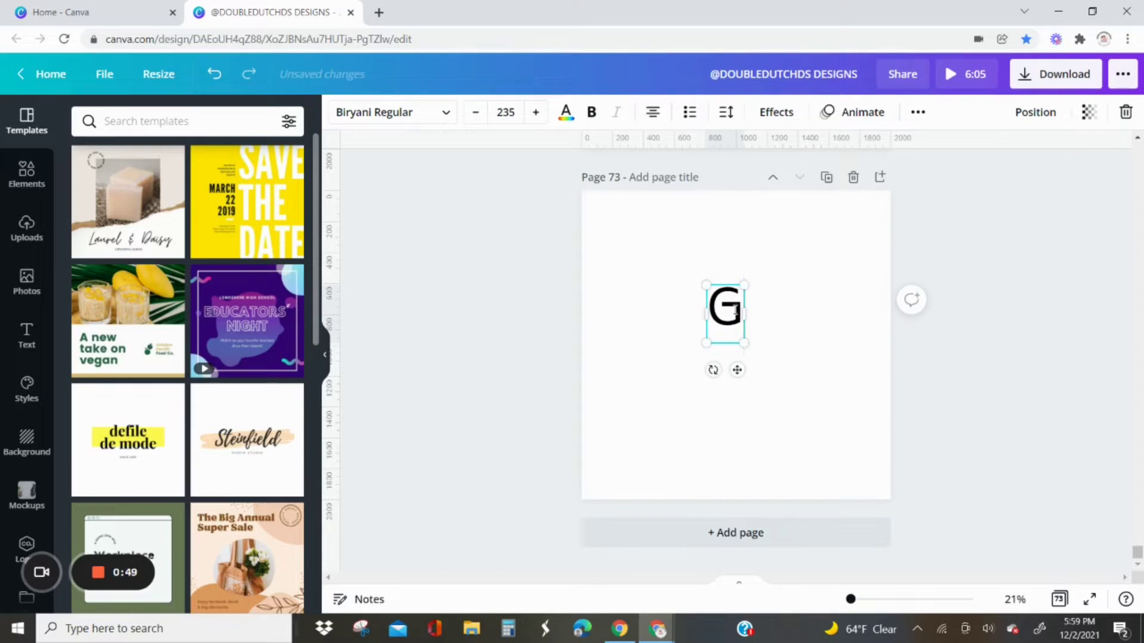
pyautogui.write('ROWTH')
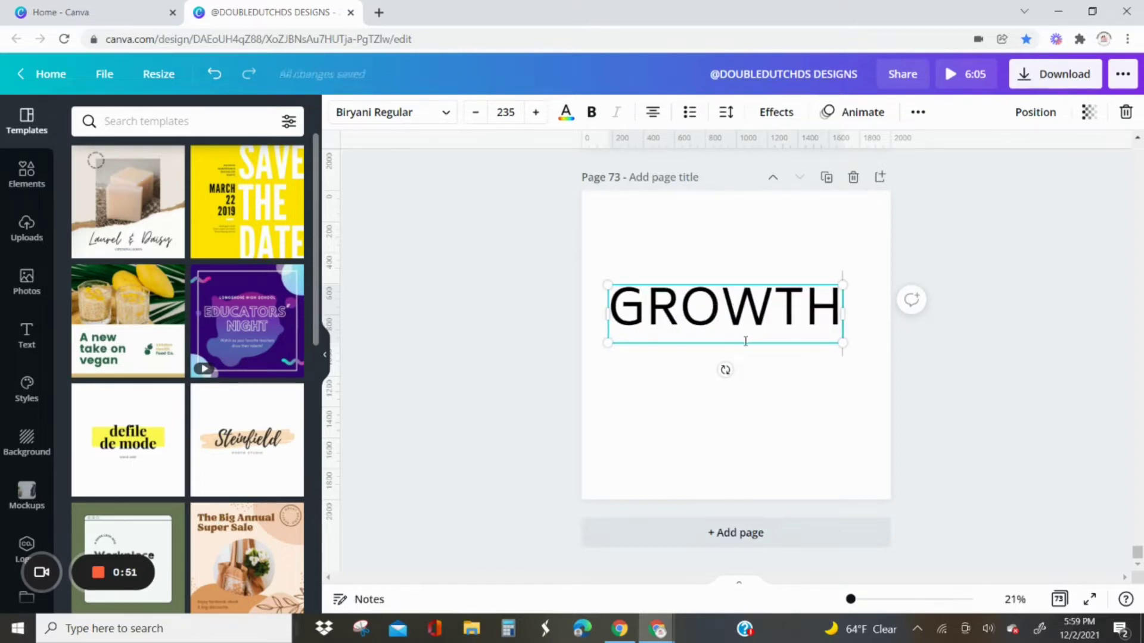
pyautogui.moveTo(746, 340); pyautogui.dragTo(750, 264)
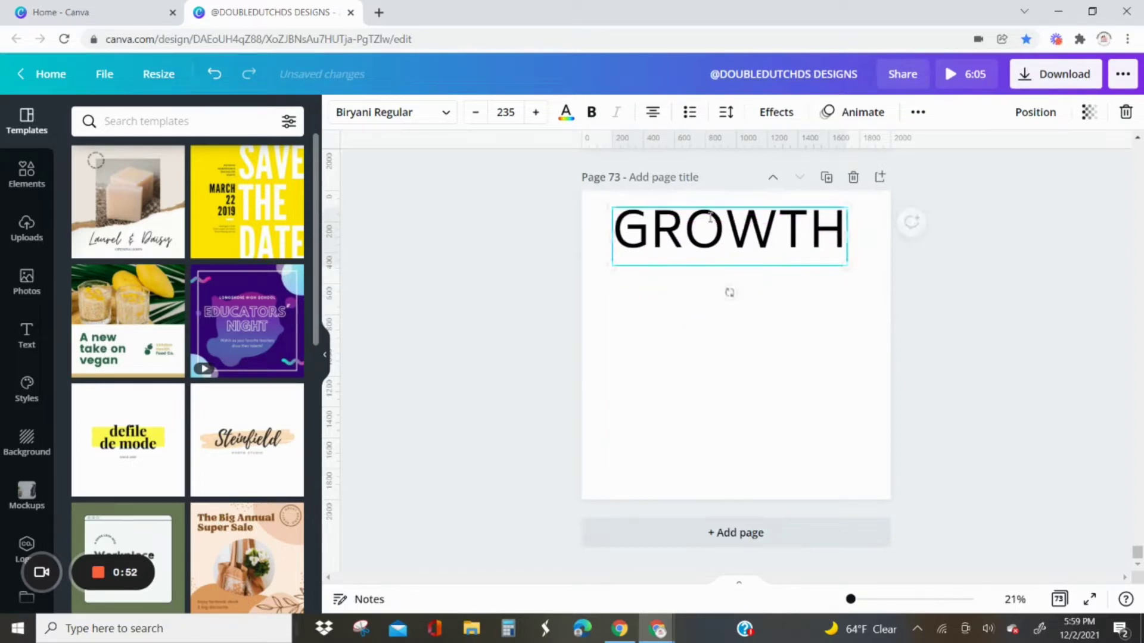
# Step: Set the GROWTH text's font to Anton and centre it horizontally at the page's upper edge
pyautogui.click(446, 114)
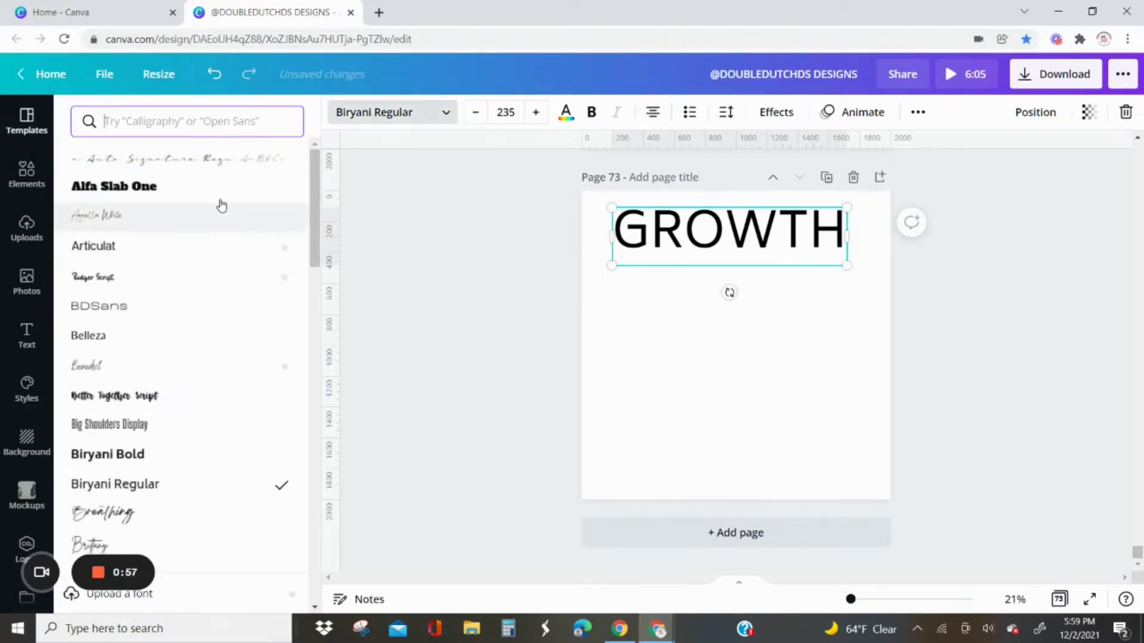
pyautogui.click(231, 120)
pyautogui.write('AN')
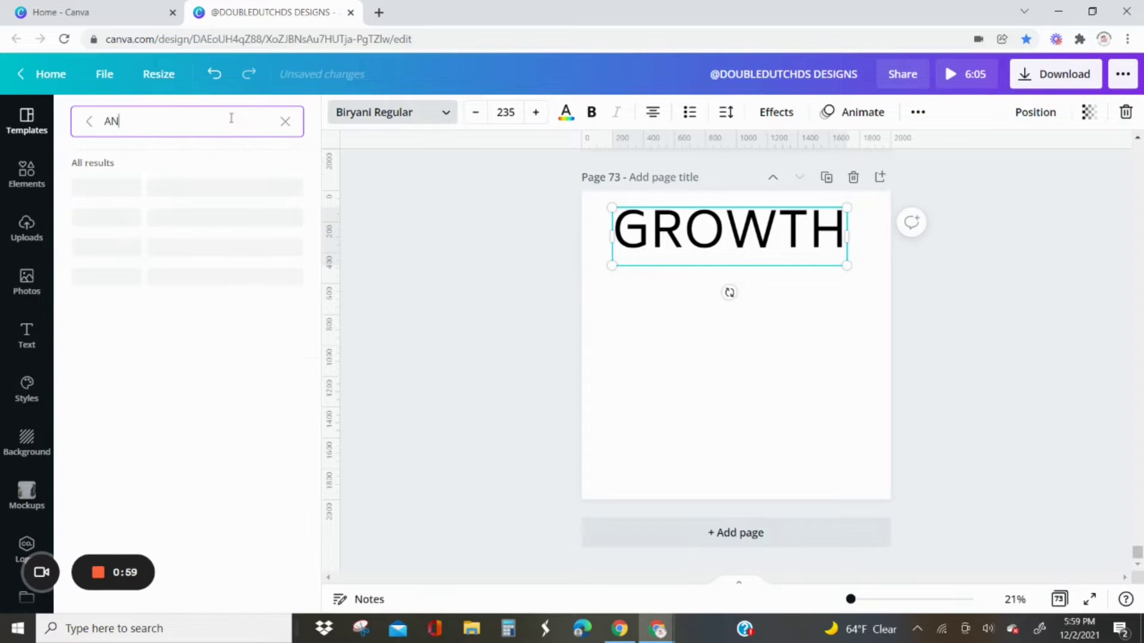
pyautogui.write('TON')
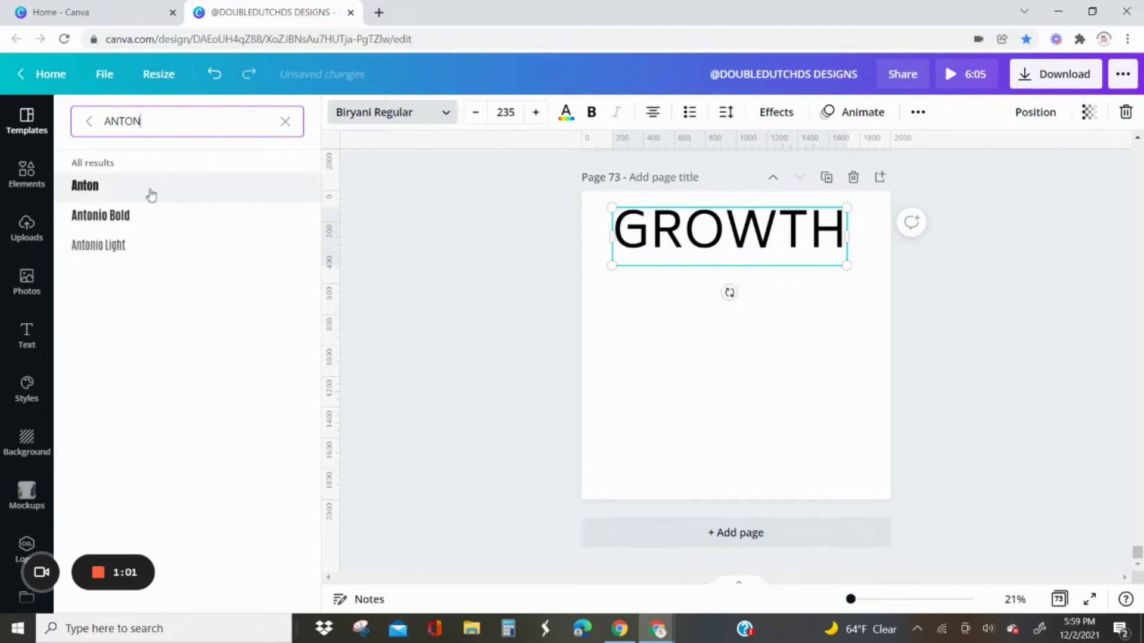
pyautogui.click(117, 218)
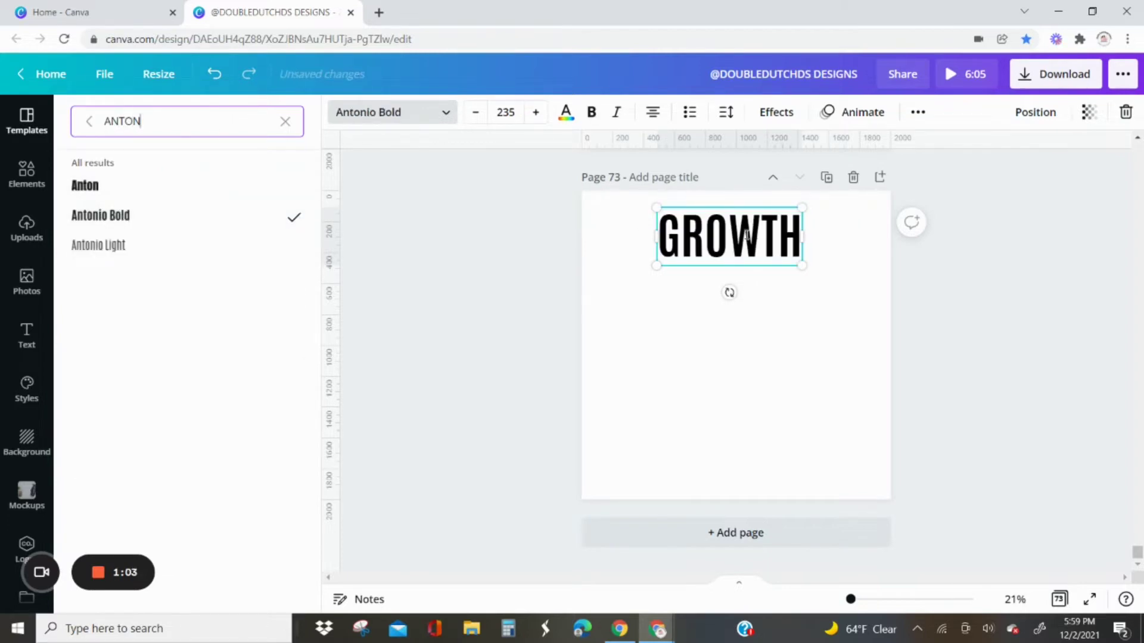
pyautogui.click(95, 186)
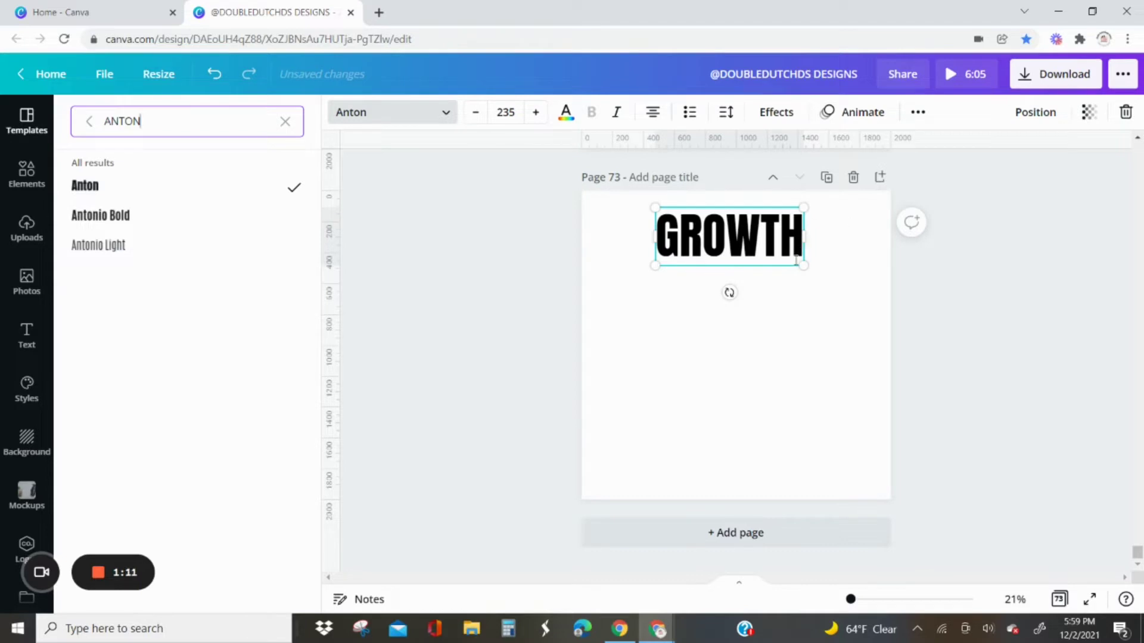
pyautogui.moveTo(770, 267)
pyautogui.mouseDown()
pyautogui.moveTo(756, 262)
pyautogui.moveTo(775, 251)
pyautogui.mouseUp()
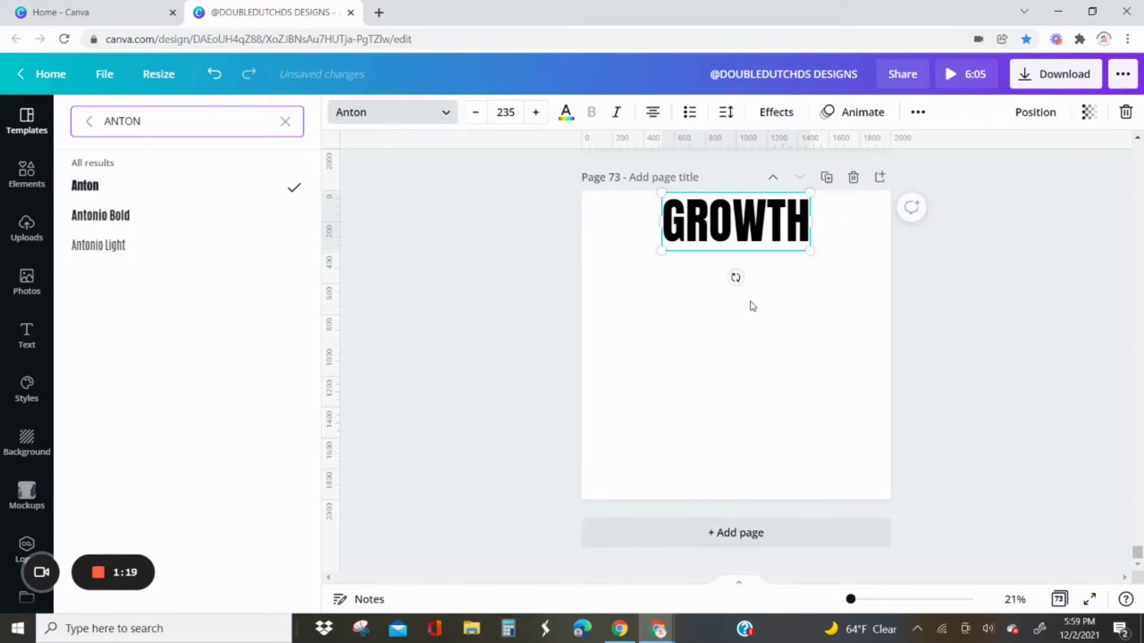
pyautogui.press('Escape')
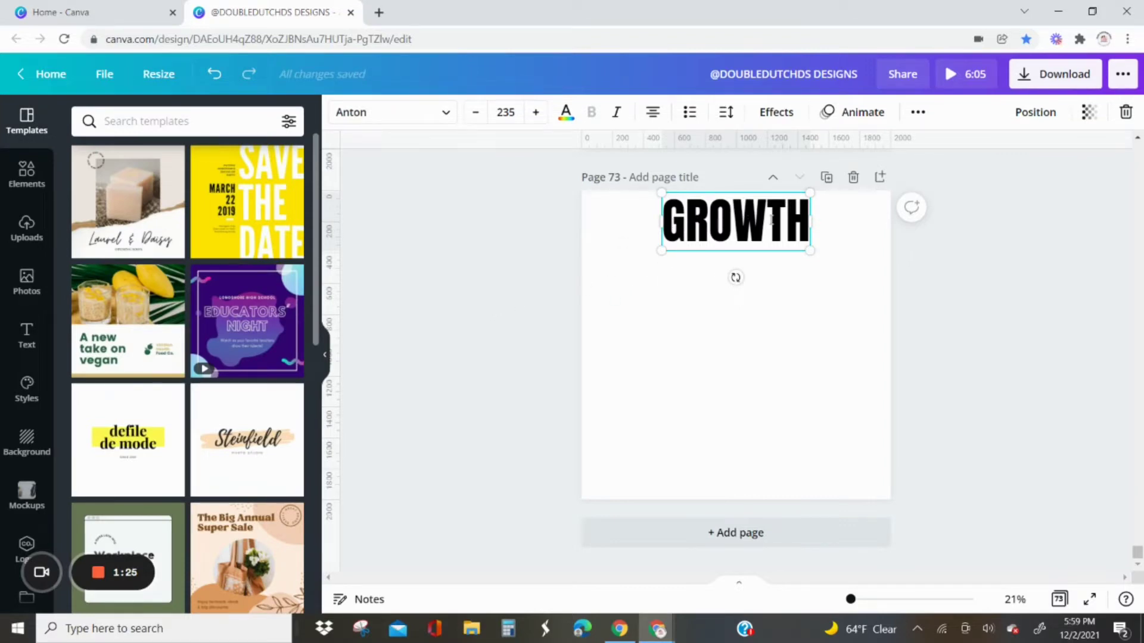
pyautogui.click(799, 281)
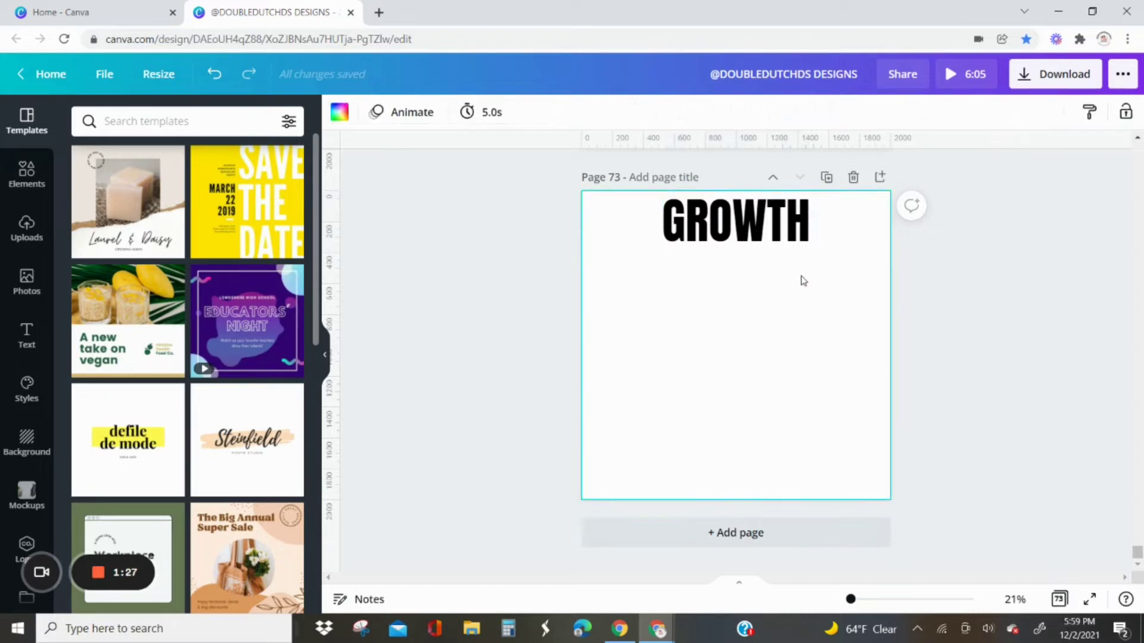
# Step: Duplicate the GROWTH text twice and stack the copies closely beneath the original, aligned with it
pyautogui.click(793, 255)
pyautogui.hotkey('ctrl', 'd')
pyautogui.click(741, 272)
pyautogui.click(755, 237)
pyautogui.rightClick(756, 237)
pyautogui.click(794, 253)
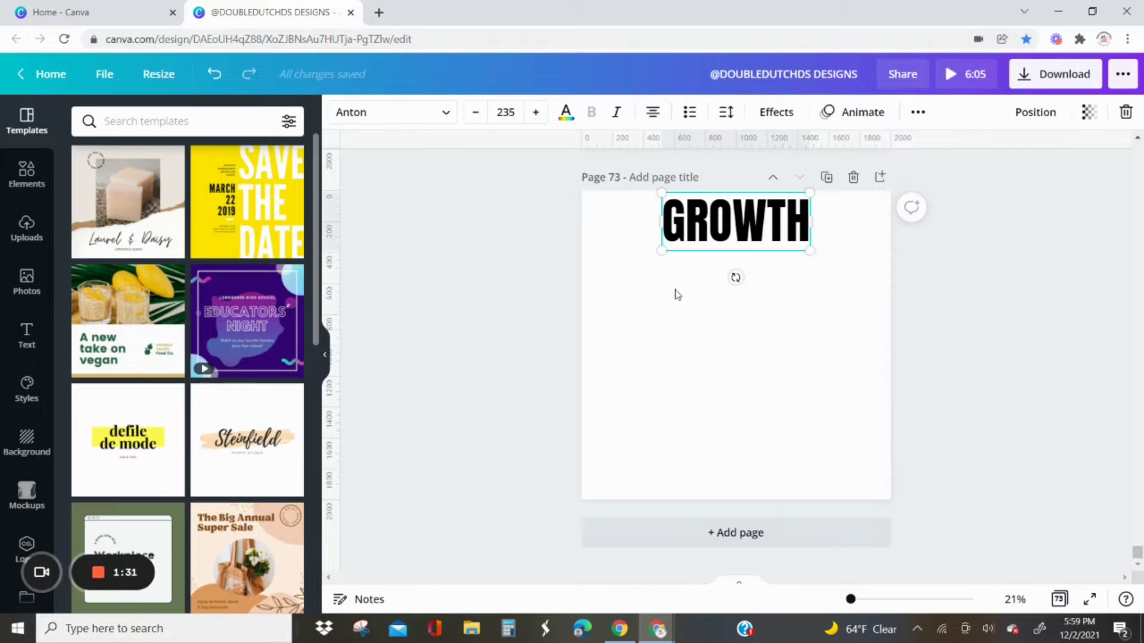
pyautogui.click(676, 294)
pyautogui.click(726, 238)
pyautogui.hotkey('ctrl', 'd')
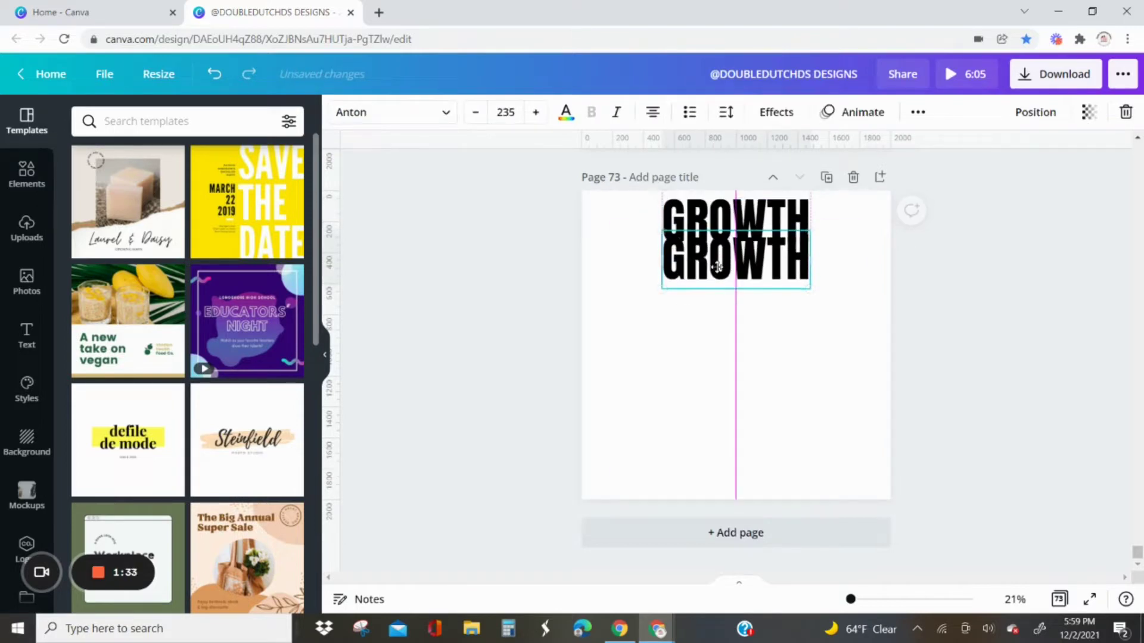
pyautogui.moveTo(718, 260); pyautogui.dragTo(717, 275)
pyautogui.click(830, 315)
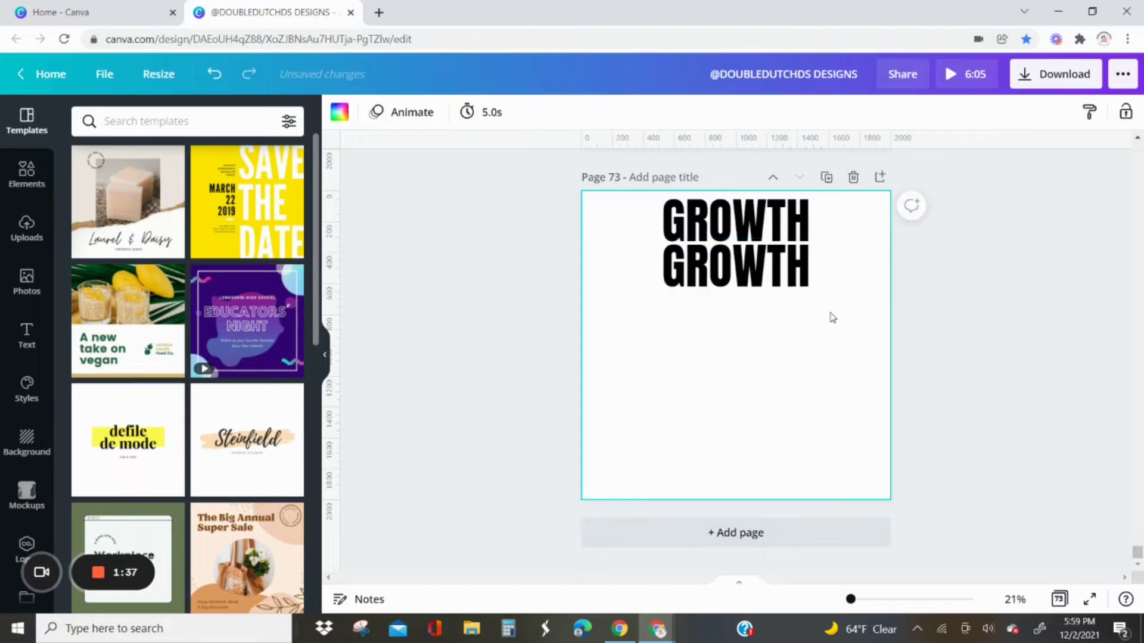
pyautogui.moveTo(830, 315); pyautogui.dragTo(763, 320)
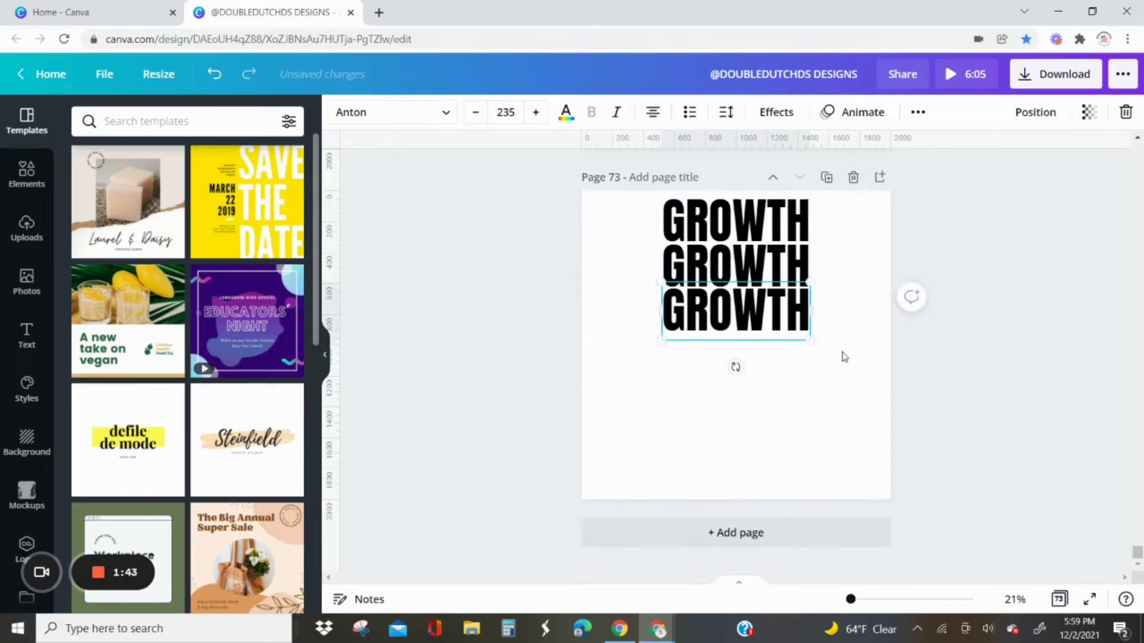
pyautogui.click(834, 352)
pyautogui.moveTo(834, 350); pyautogui.dragTo(691, 225)
pyautogui.rightClick(691, 226)
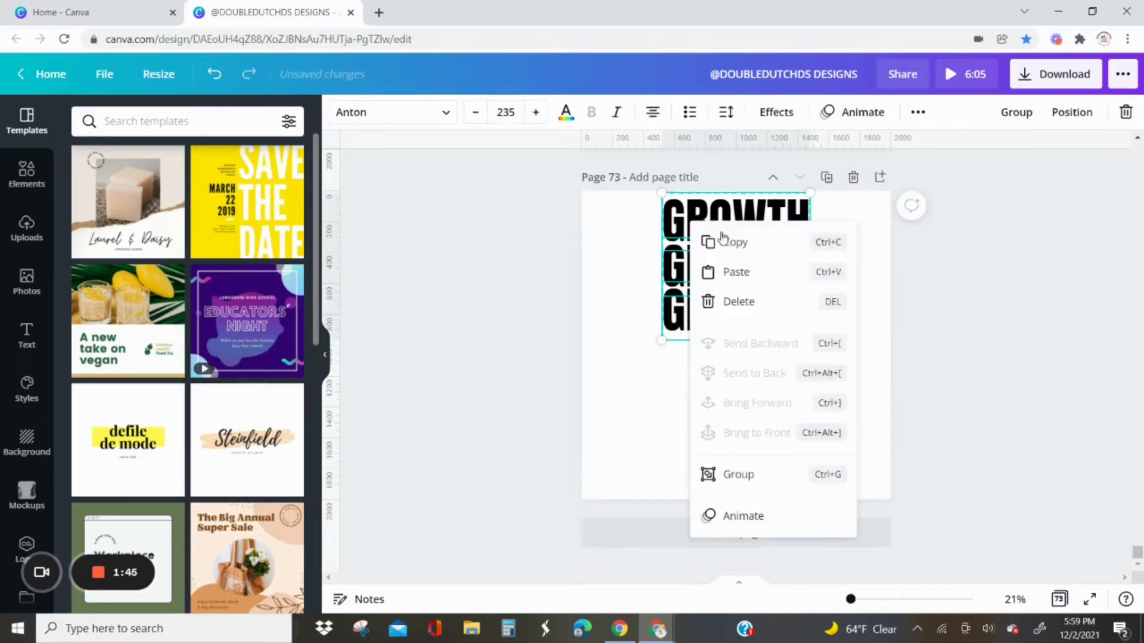
pyautogui.click(736, 243)
pyautogui.click(679, 410)
pyautogui.rightClick(691, 362)
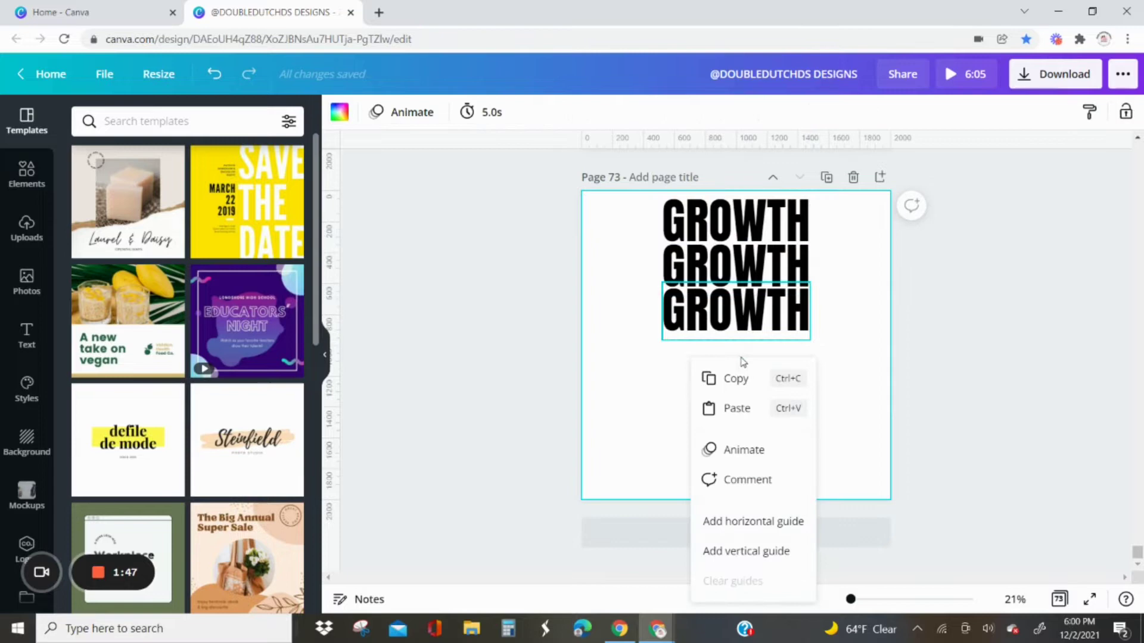
pyautogui.click(832, 334)
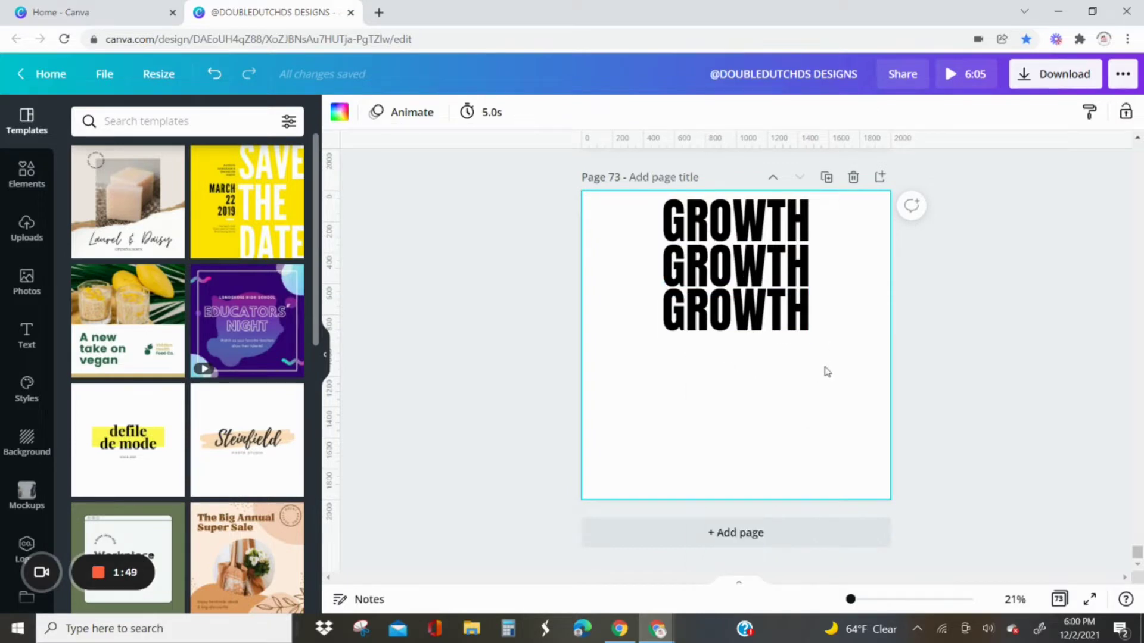
# Step: Copy and paste the three GROWTH lines, allowing clipboard access, and align the pasted copies directly beneath the originals
pyautogui.moveTo(826, 366); pyautogui.dragTo(658, 192)
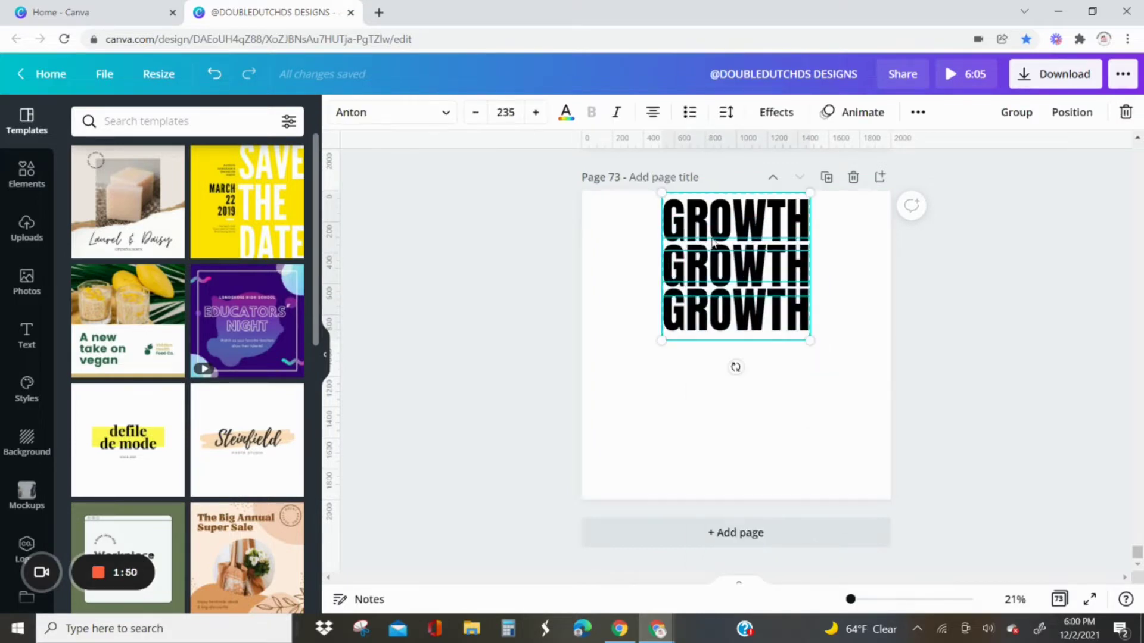
pyautogui.rightClick(765, 263)
pyautogui.click(811, 280)
pyautogui.click(775, 366)
pyautogui.rightClick(775, 364)
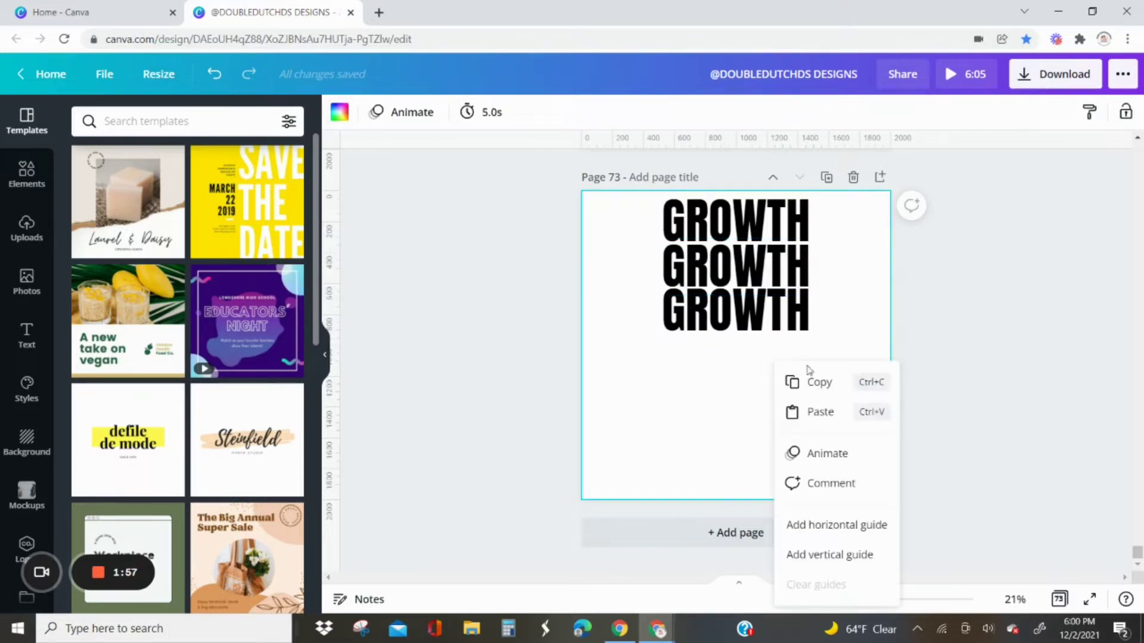
pyautogui.click(814, 412)
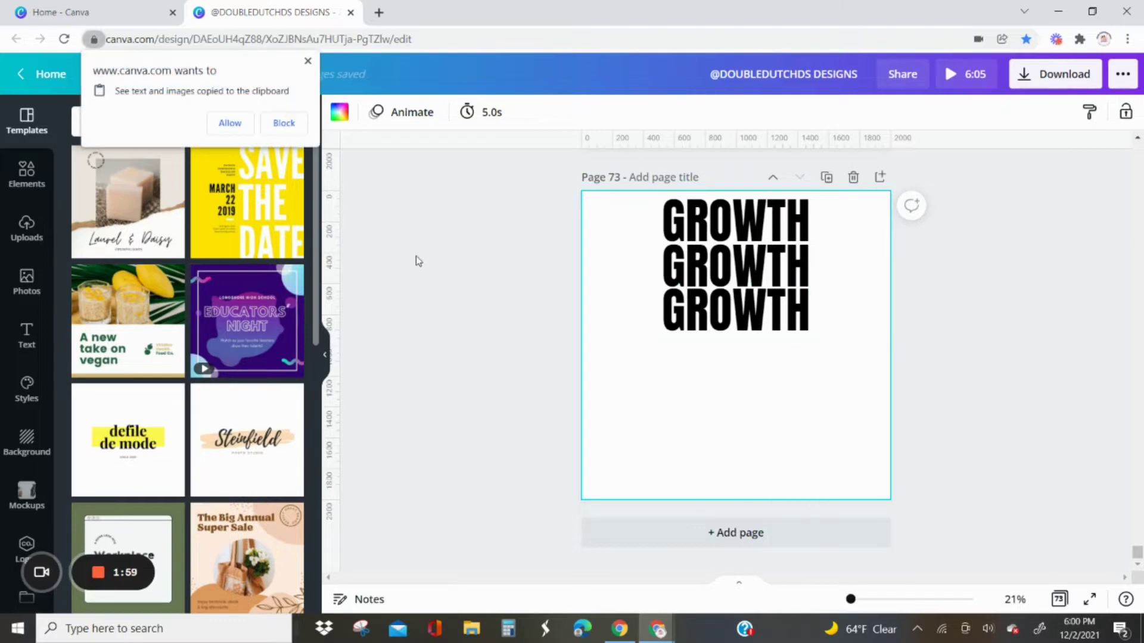
pyautogui.click(230, 122)
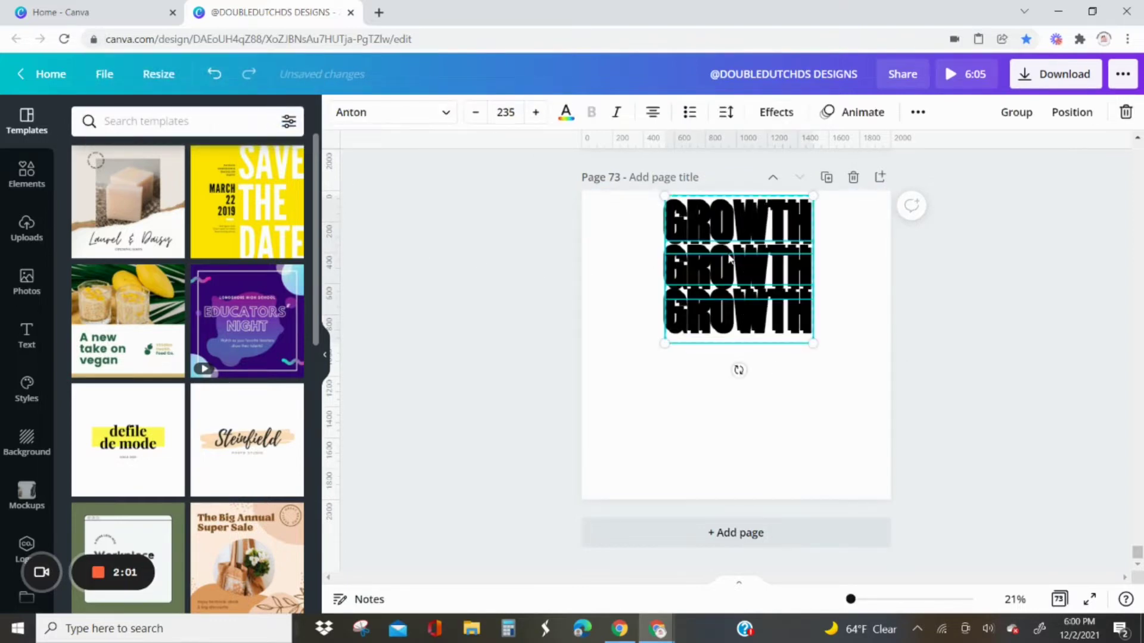
pyautogui.moveTo(728, 260); pyautogui.dragTo(721, 399)
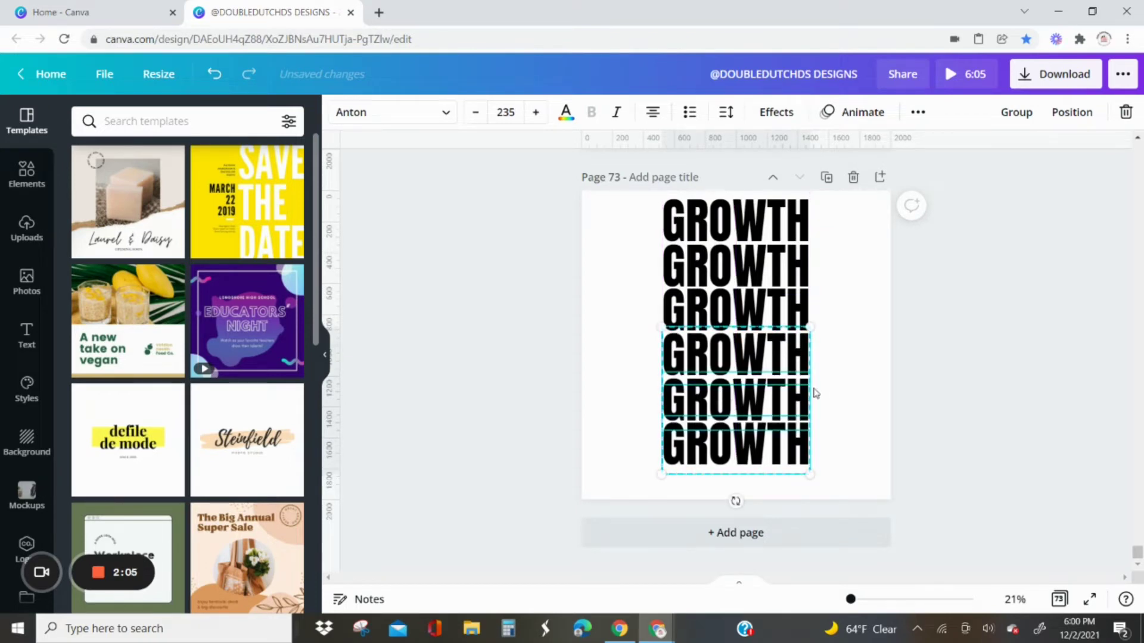
pyautogui.click(829, 389)
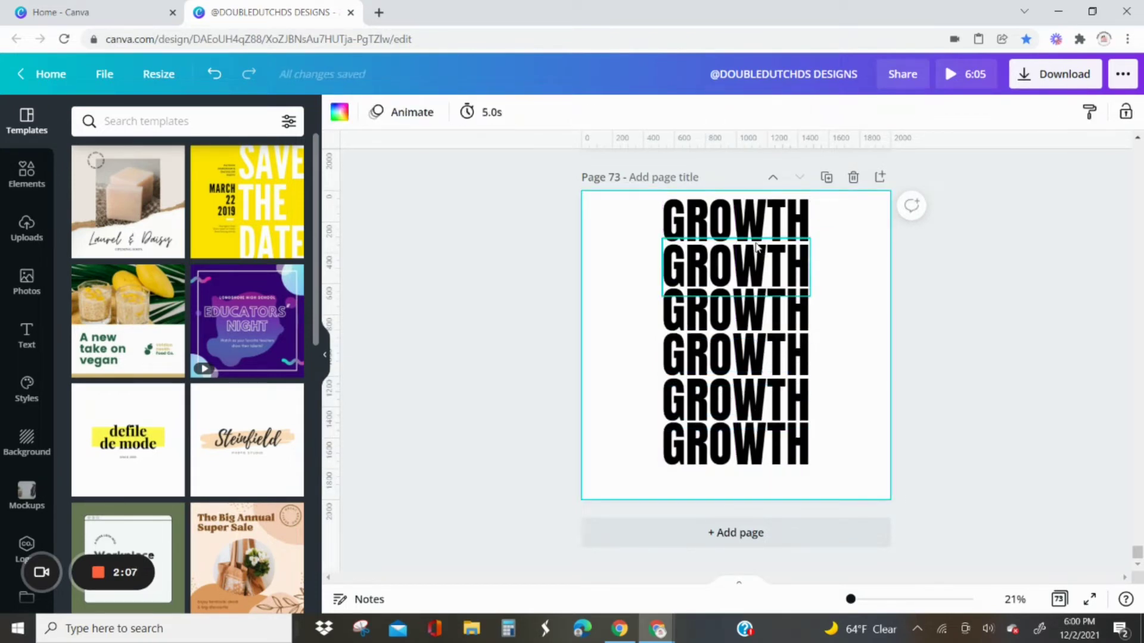
# Step: Select all six GROWTH lines and centre them horizontally and vertically on the page
pyautogui.moveTo(650, 217); pyautogui.dragTo(773, 428)
pyautogui.click(848, 413)
pyautogui.moveTo(631, 208); pyautogui.dragTo(738, 486)
pyautogui.moveTo(766, 403)
pyautogui.mouseDown()
pyautogui.moveTo(765, 412)
pyautogui.moveTo(764, 394)
pyautogui.mouseUp()
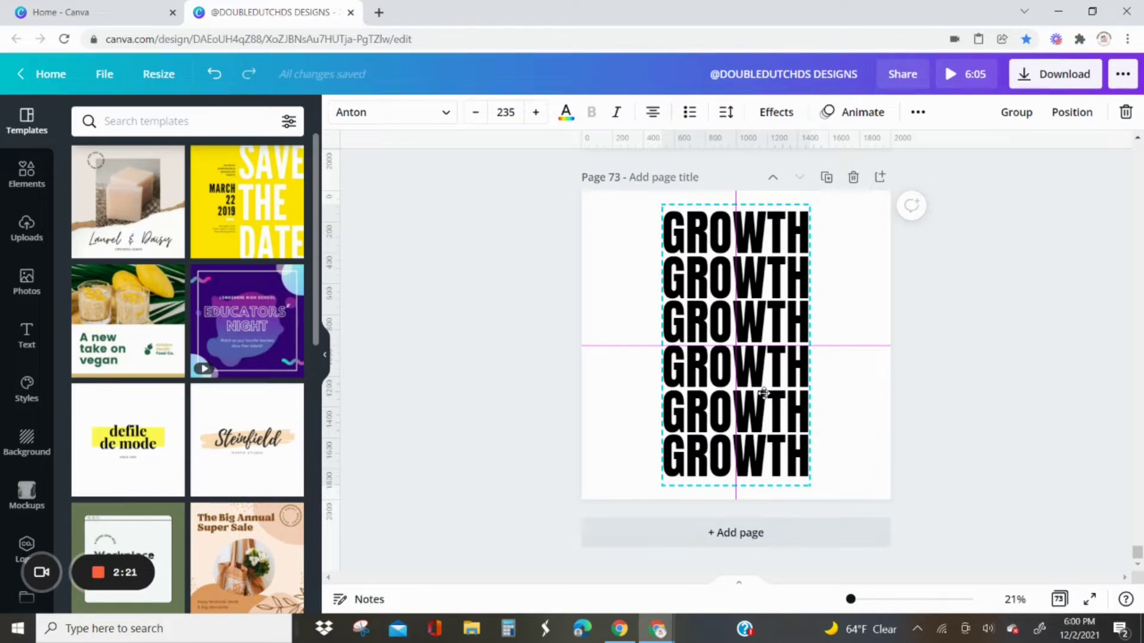
pyautogui.moveTo(764, 393); pyautogui.dragTo(764, 394)
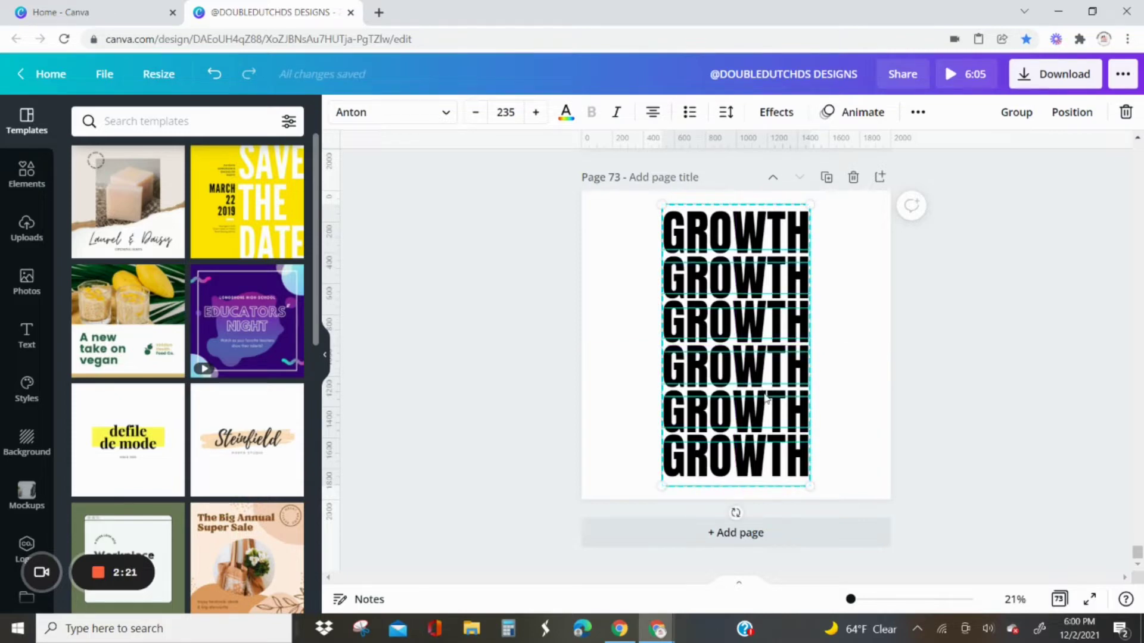
# Step: Group the six GROWTH lines to check their alignment to the page, and ungroup them
pyautogui.click(1031, 116)
pyautogui.click(918, 113)
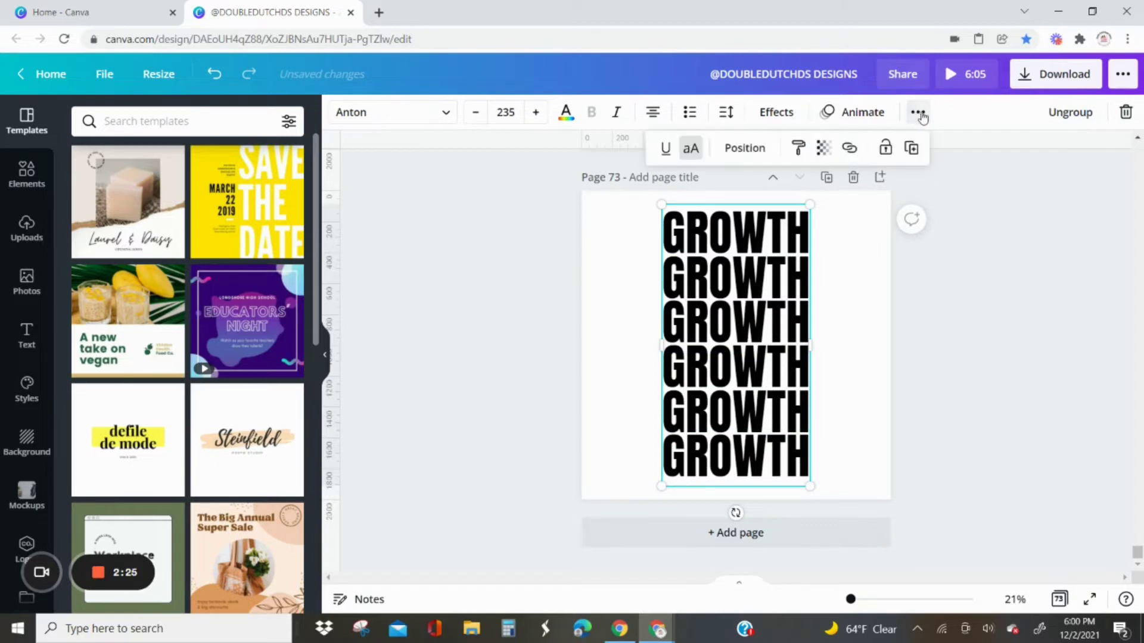
pyautogui.click(745, 148)
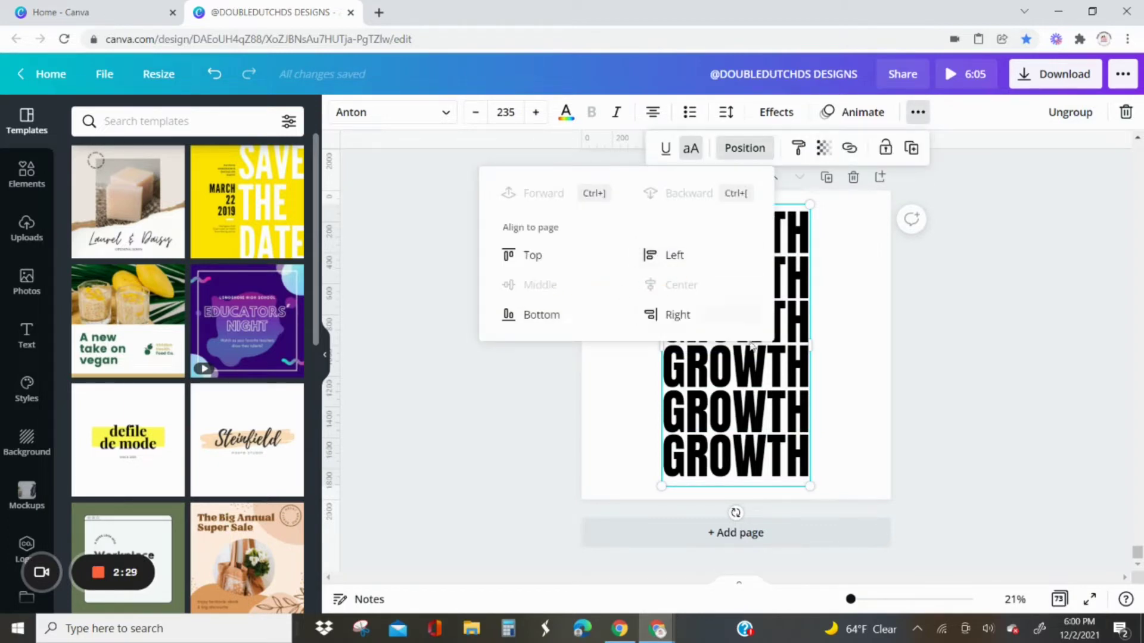
pyautogui.click(825, 398)
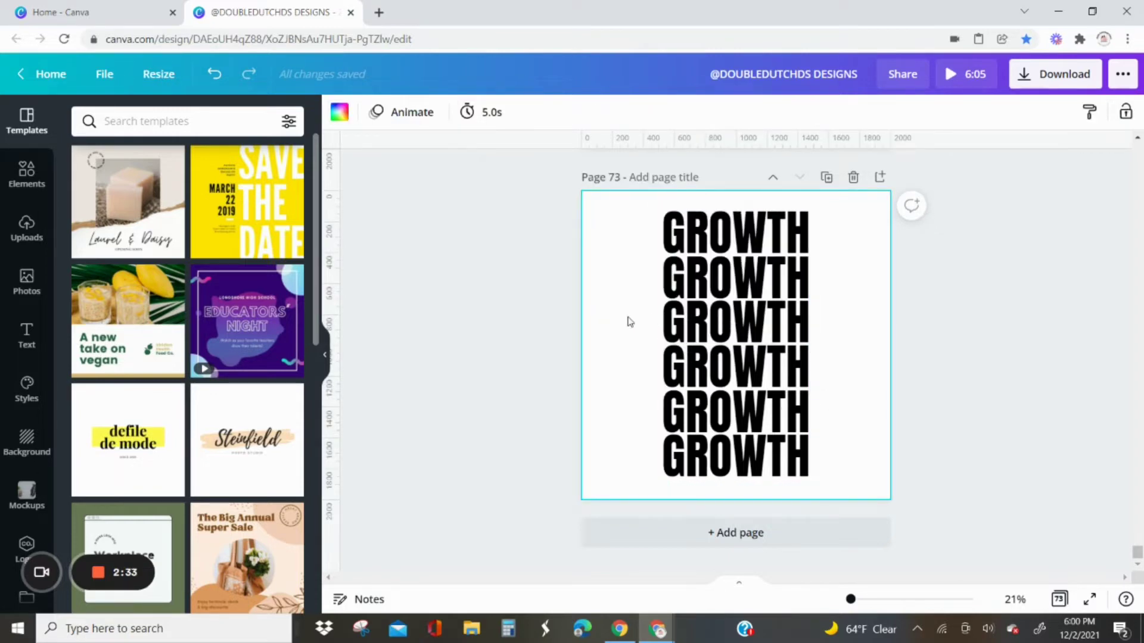
pyautogui.click(689, 253)
pyautogui.click(1071, 112)
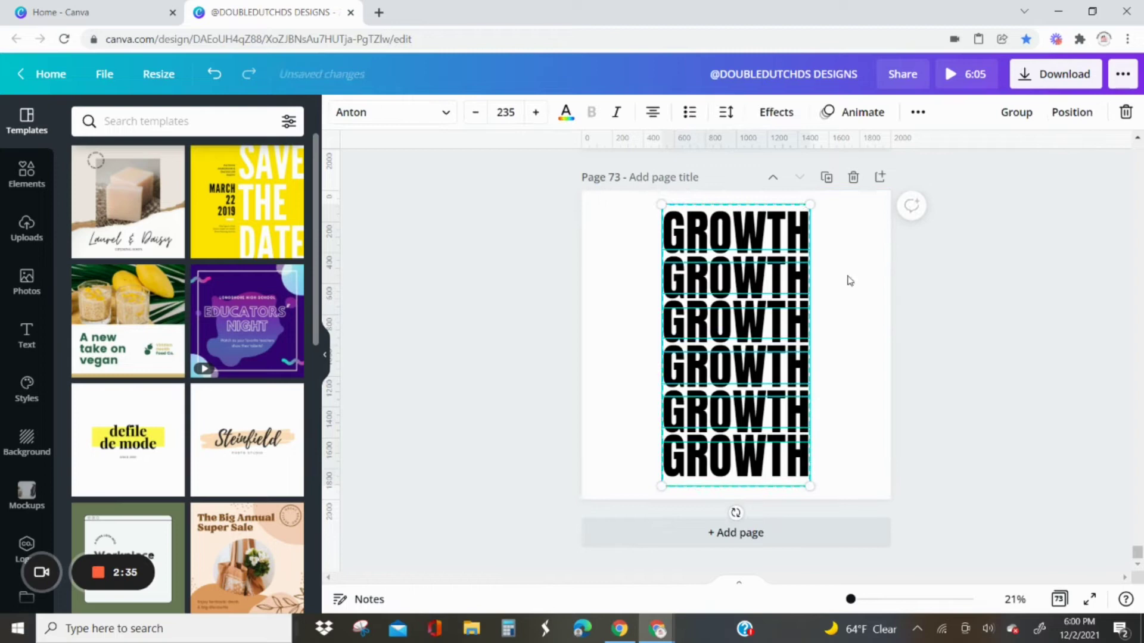
pyautogui.click(860, 292)
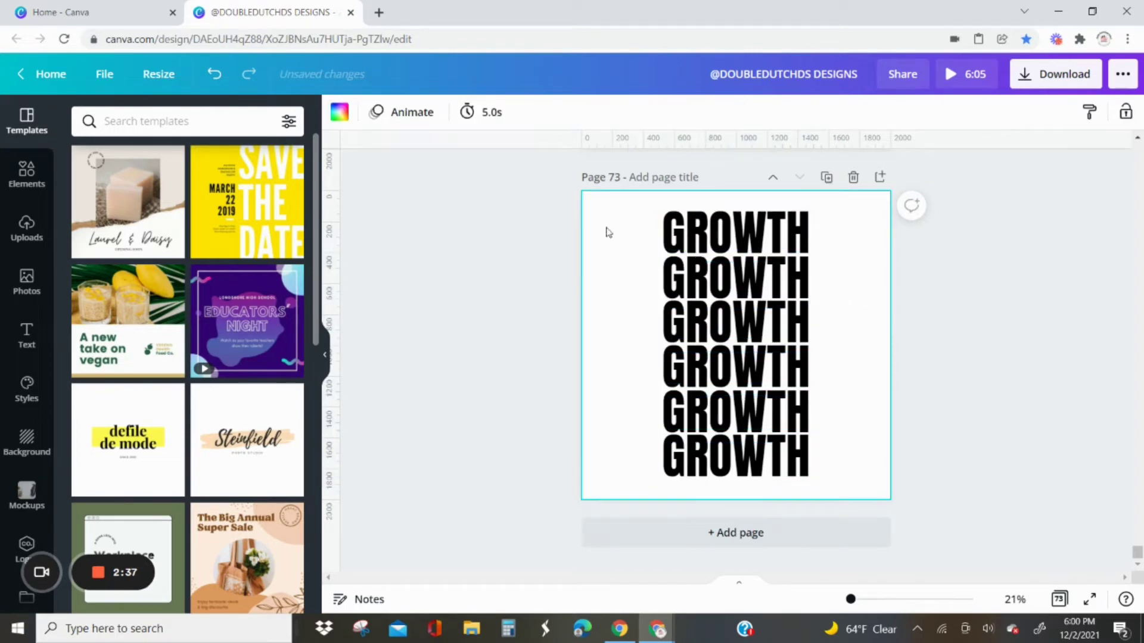
pyautogui.click(711, 241)
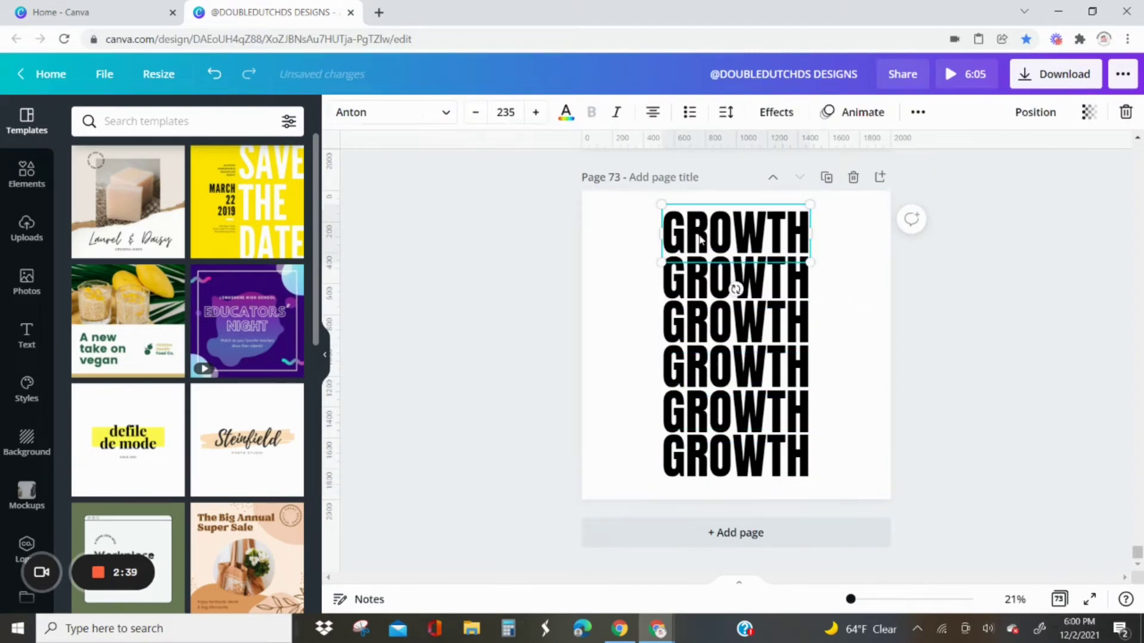
pyautogui.moveTo(686, 236); pyautogui.dragTo(786, 235)
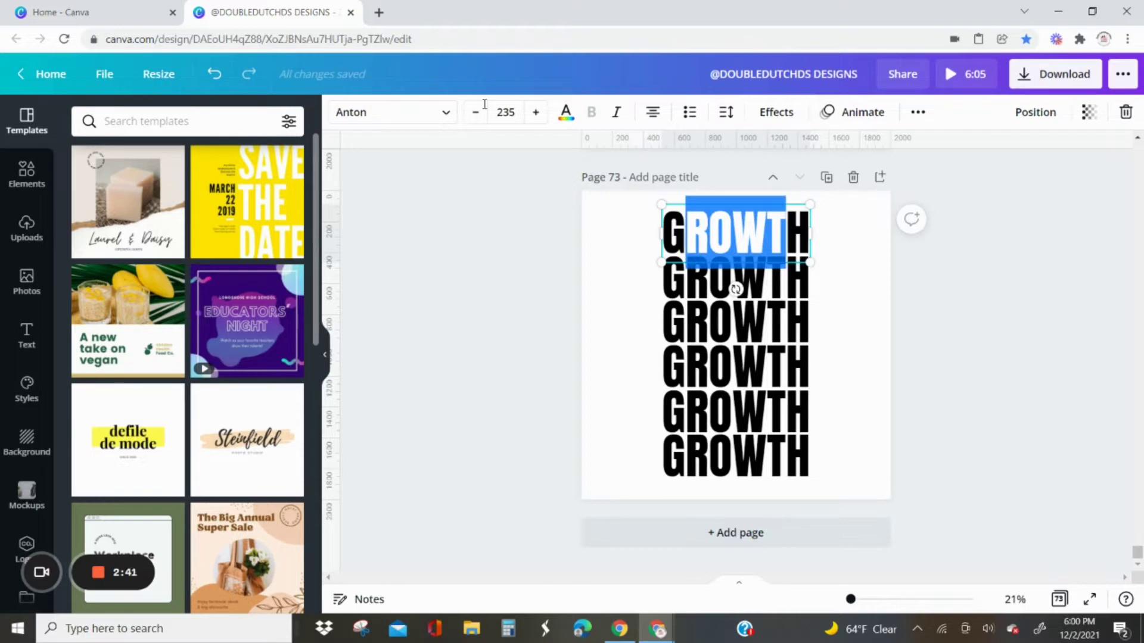
pyautogui.click(615, 325)
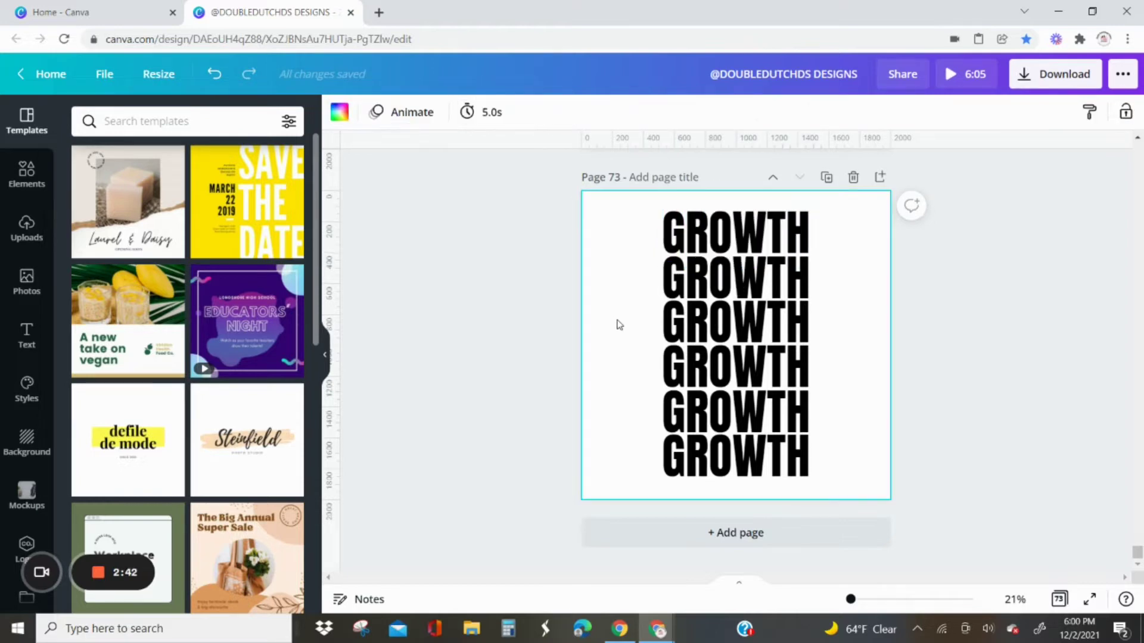
# Step: Colour the letters ROWTH in the first GROWTH line white, leaving only the G black
pyautogui.click(701, 231)
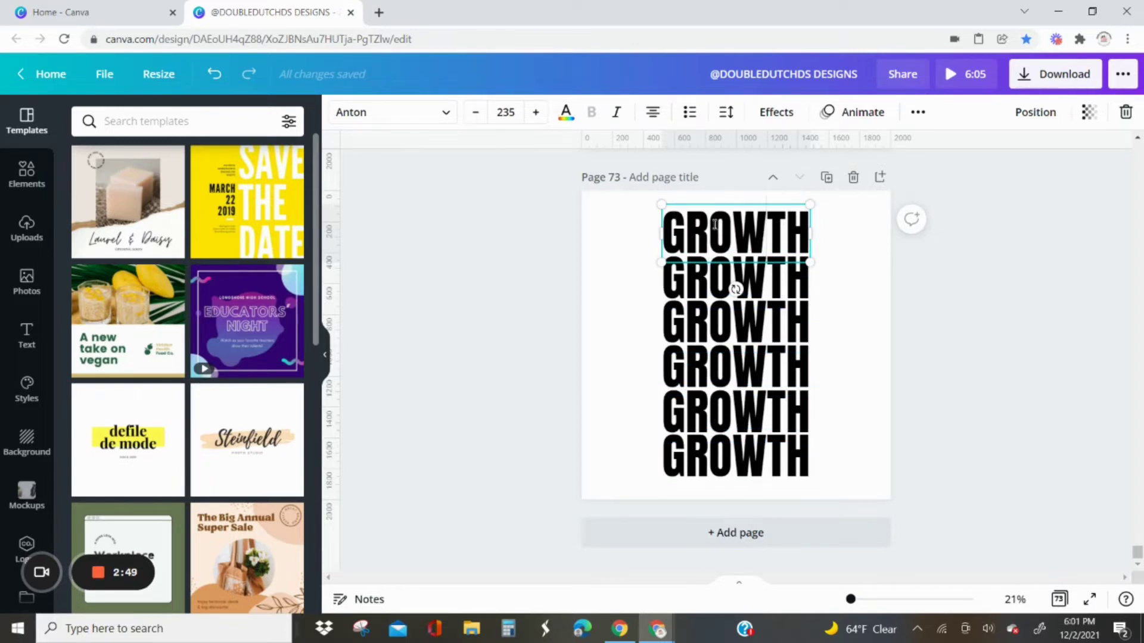
pyautogui.moveTo(692, 228); pyautogui.dragTo(812, 233)
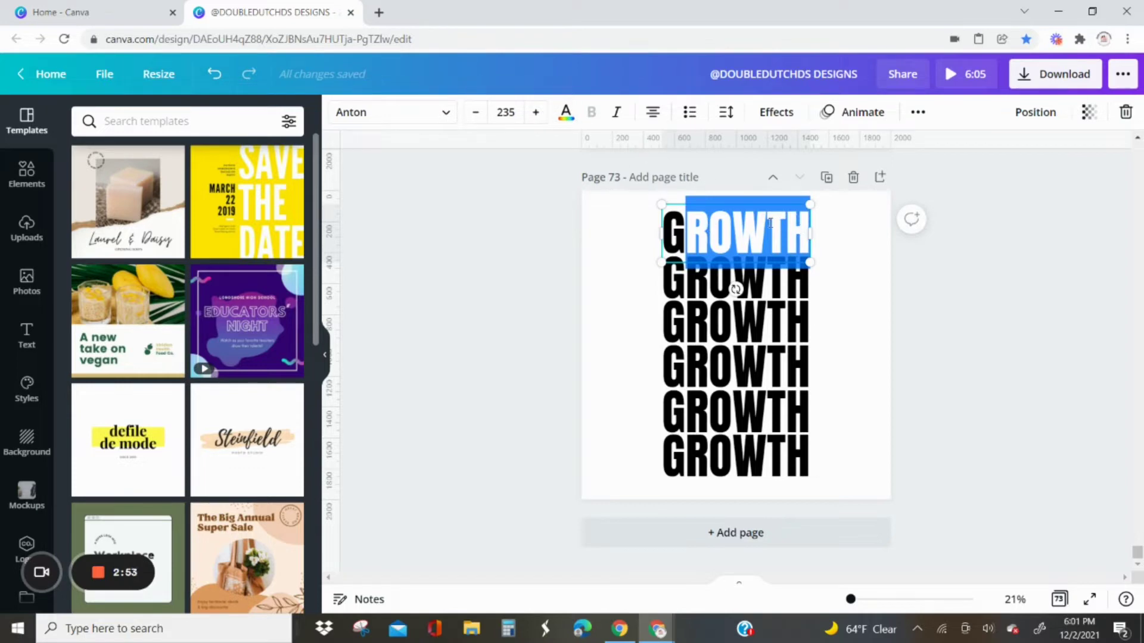
pyautogui.click(566, 112)
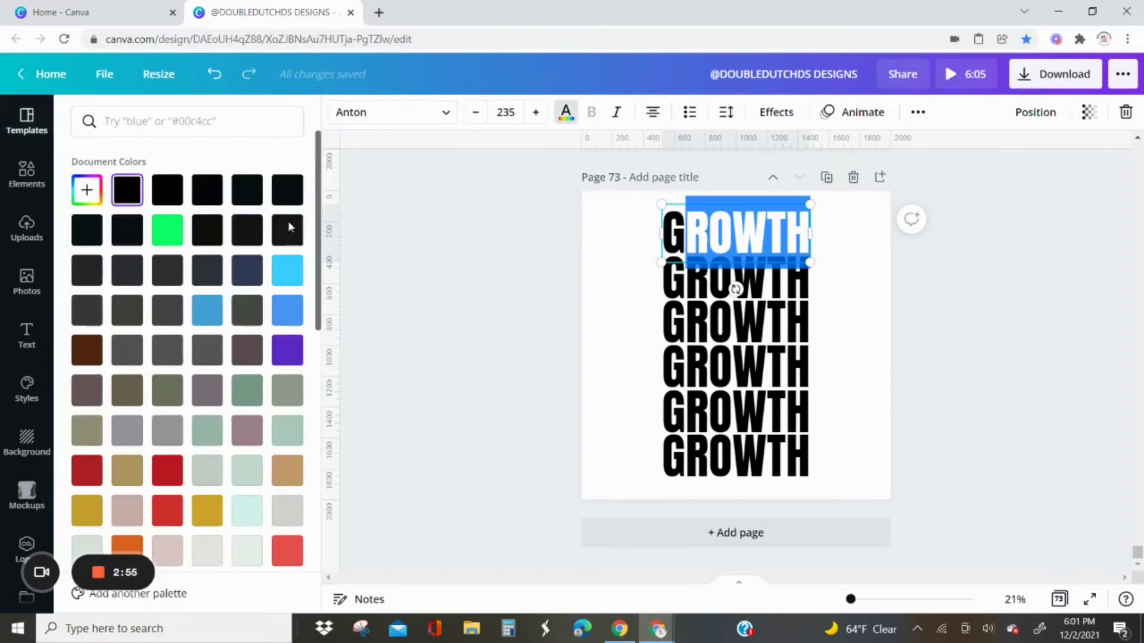
pyautogui.scroll(-5, 194, 428)
pyautogui.scroll(-3, 197, 459)
pyautogui.click(168, 379)
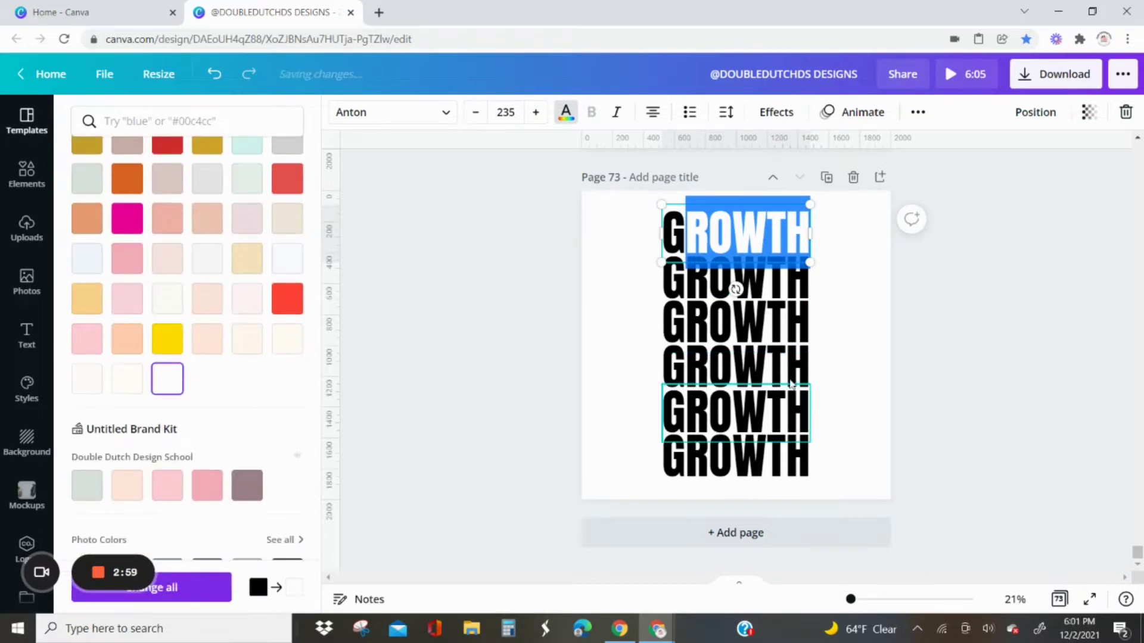
pyautogui.click(832, 332)
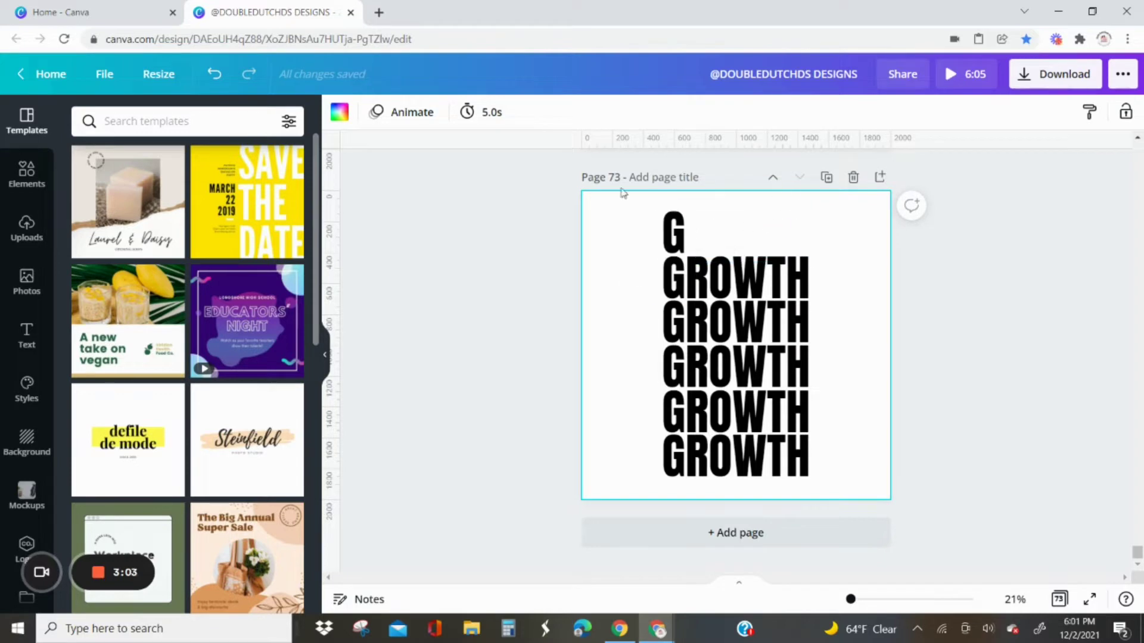
# Step: Set the page background to the darker pink from the Double Dutch Design School brand colours
pyautogui.click(338, 114)
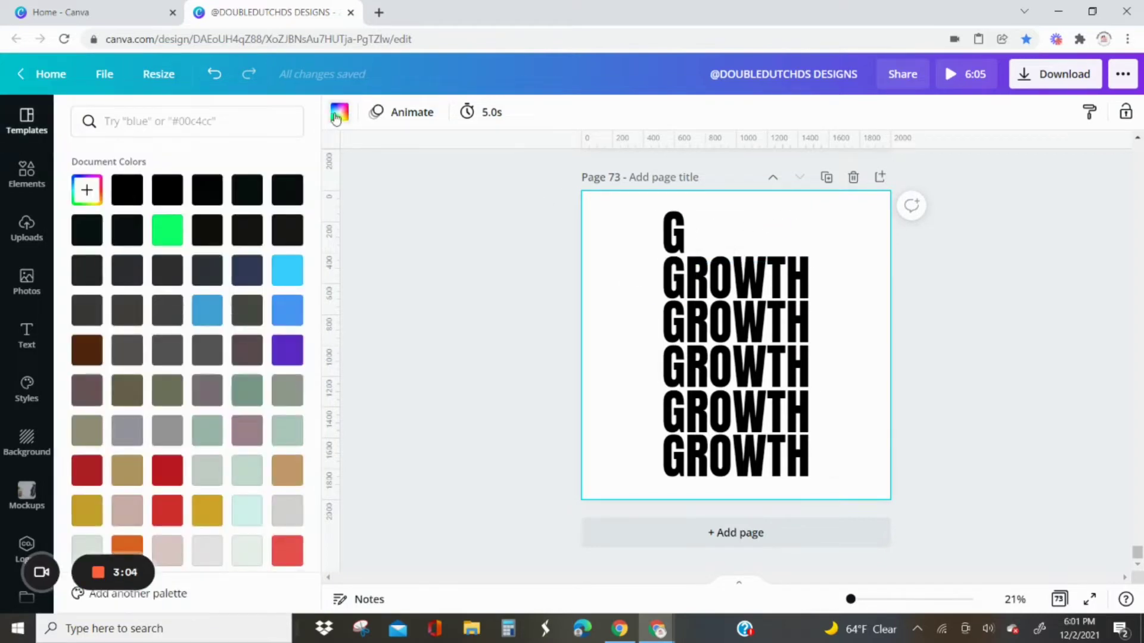
pyautogui.click(526, 220)
pyautogui.click(600, 241)
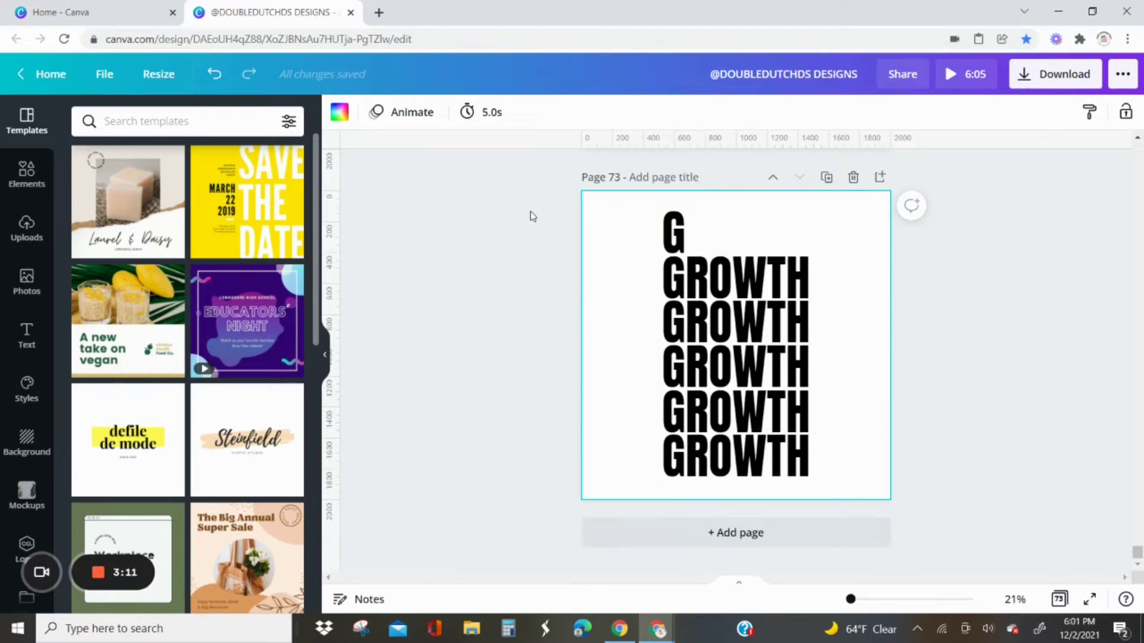
pyautogui.click(340, 114)
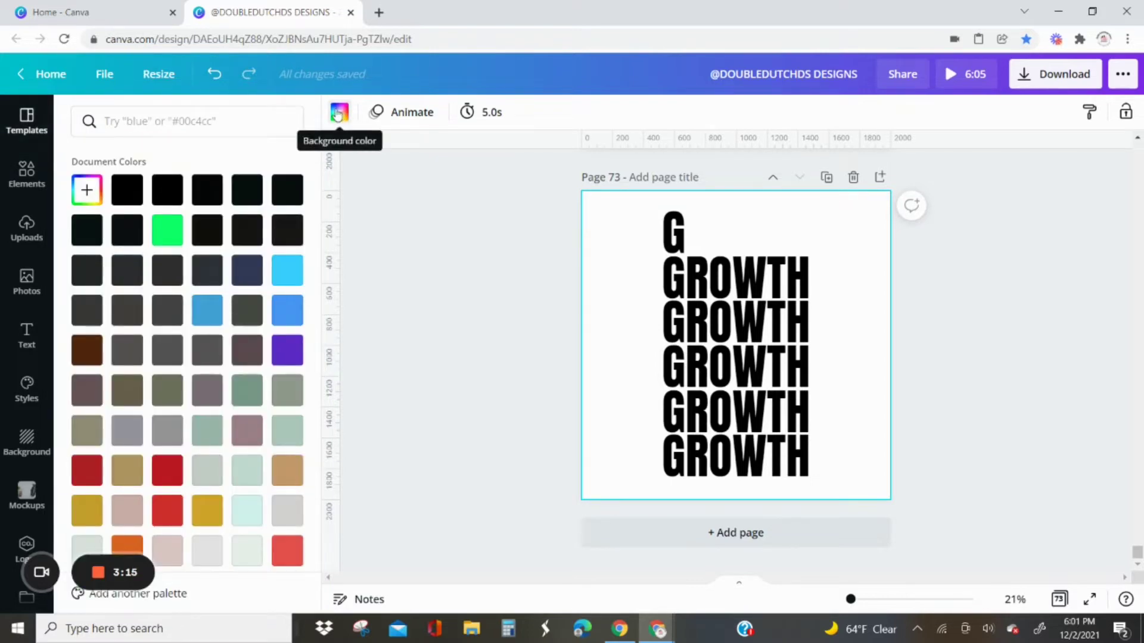
pyautogui.scroll(-3, 245, 383)
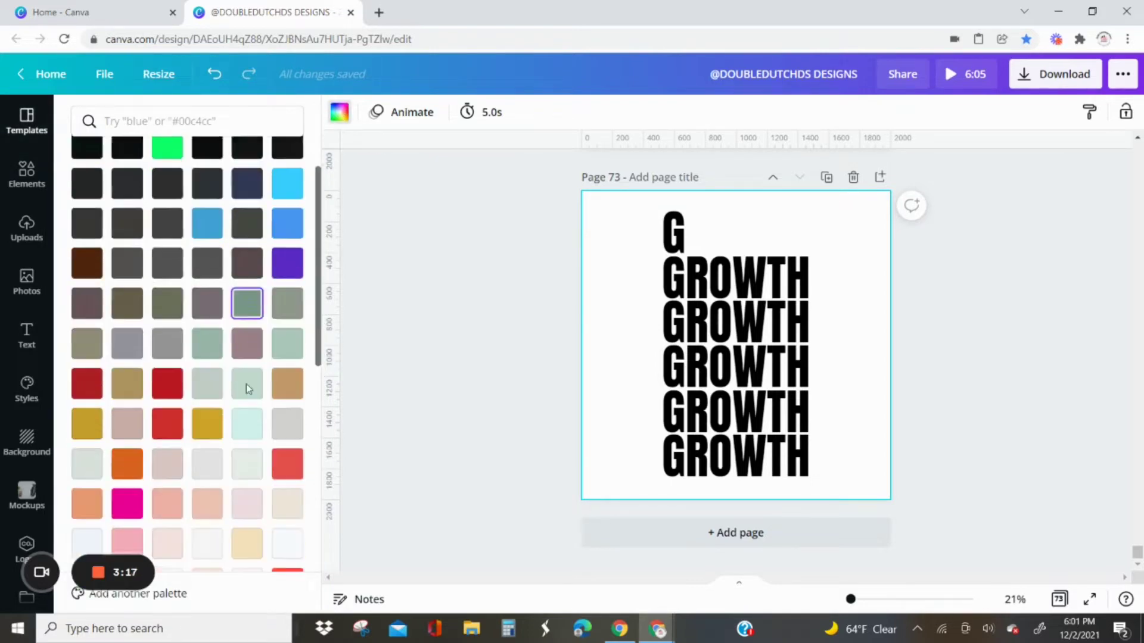
pyautogui.scroll(-6, 178, 393)
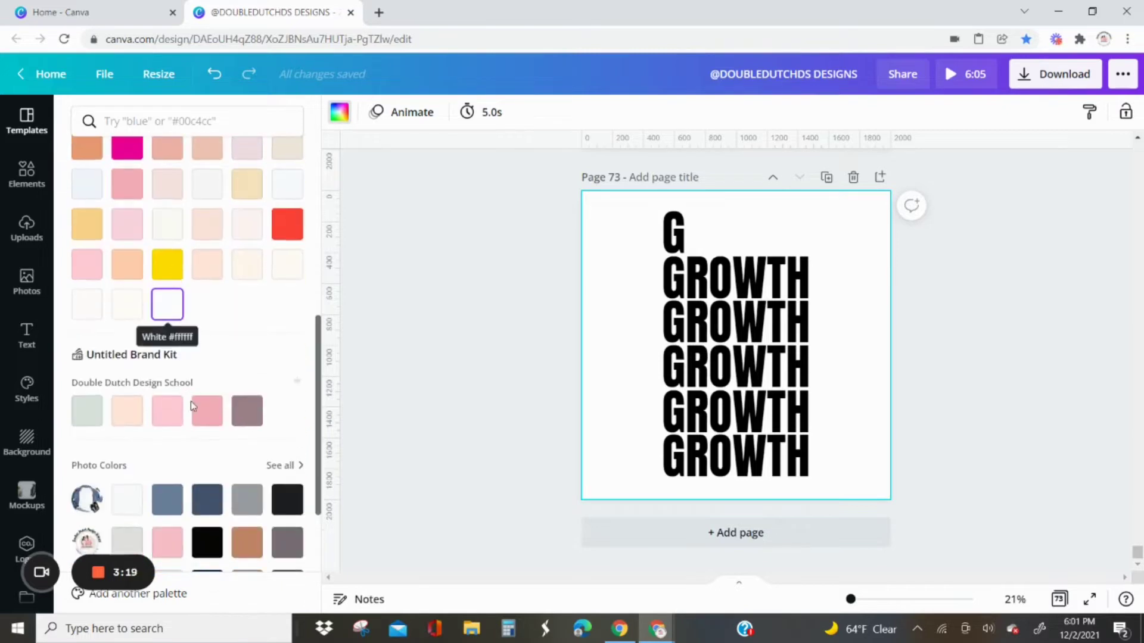
pyautogui.click(205, 421)
pyautogui.click(506, 327)
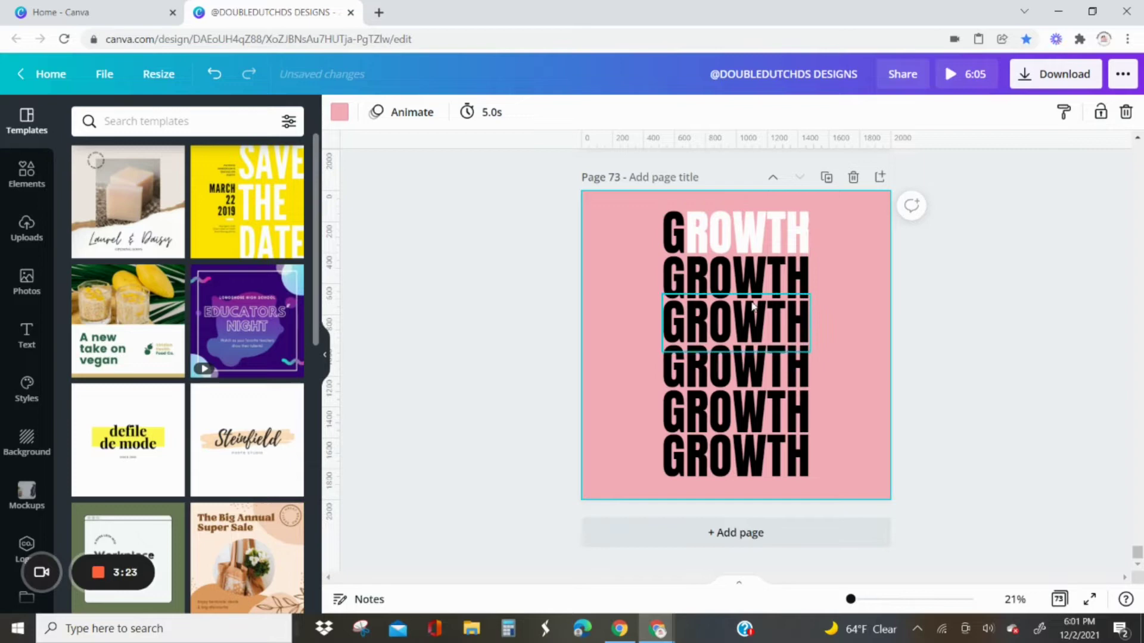
# Step: Colour the letters OWTH in the second GROWTH line white (#ffffff)
pyautogui.click(763, 282)
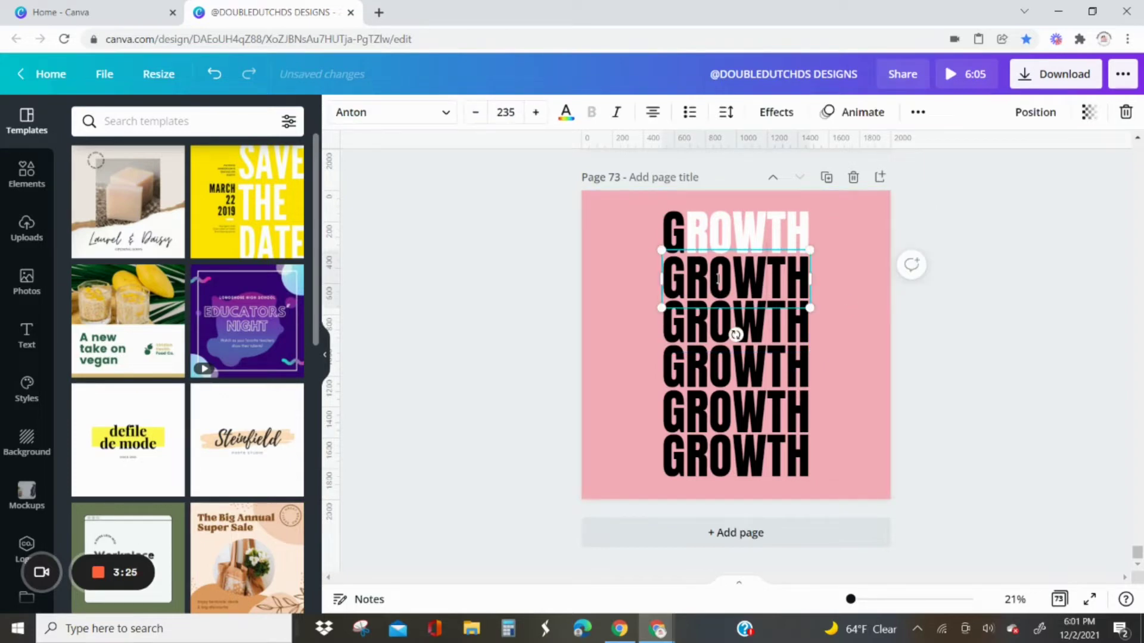
pyautogui.moveTo(707, 269); pyautogui.dragTo(808, 272)
pyautogui.click(565, 113)
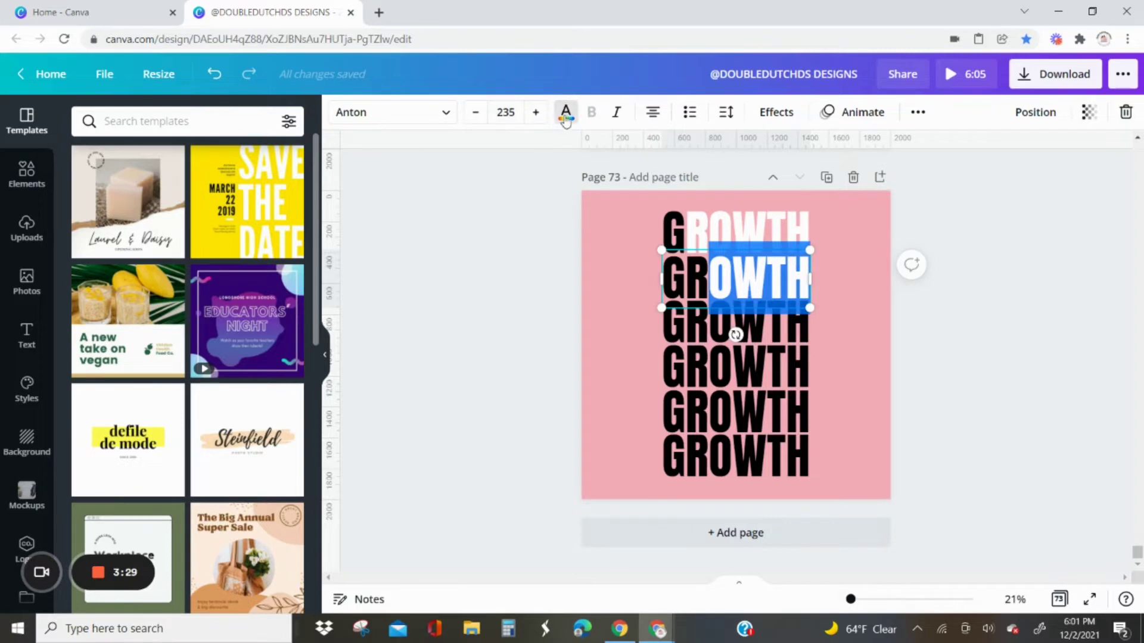
pyautogui.scroll(-5, 232, 459)
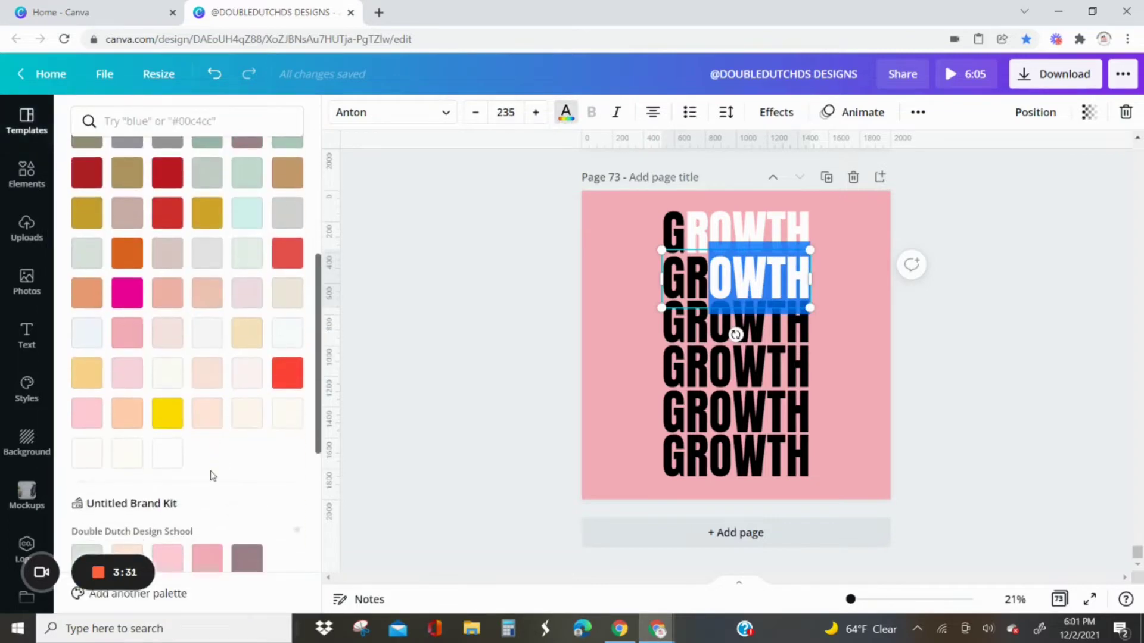
pyautogui.click(167, 452)
pyautogui.click(838, 335)
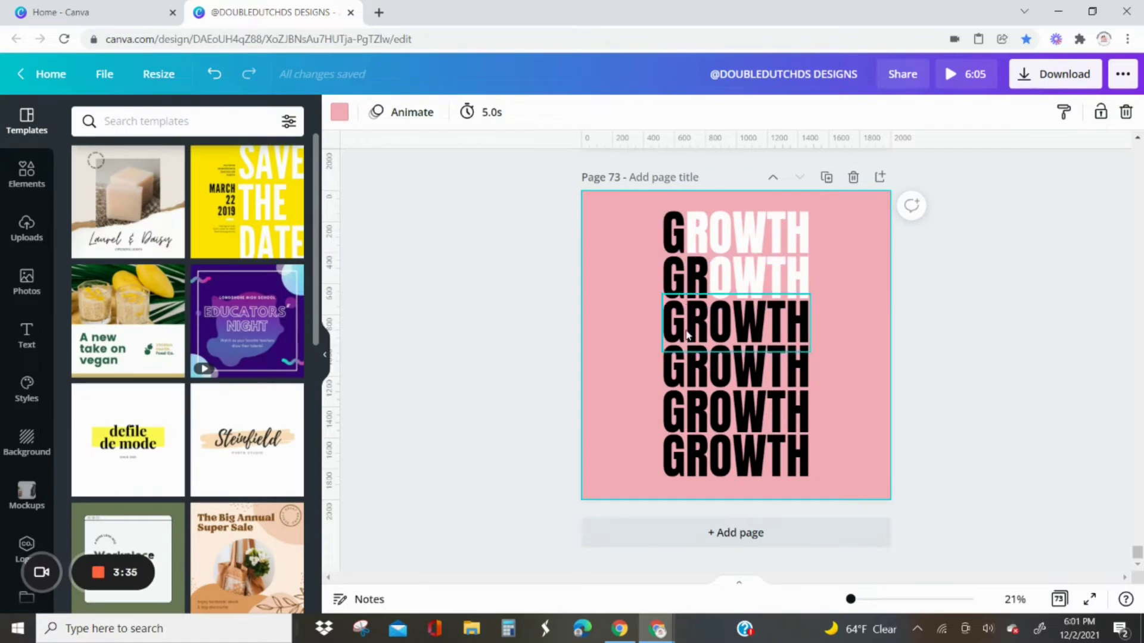
# Step: Colour the letters WTH in the third GROWTH line white (#ffffff)
pyautogui.click(746, 320)
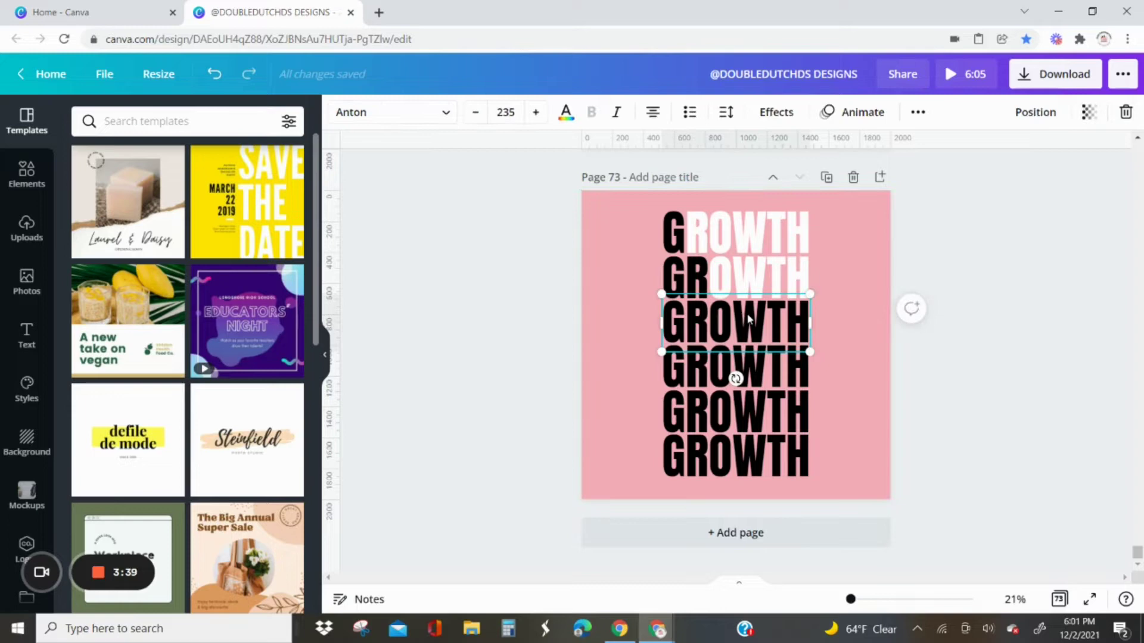
pyautogui.moveTo(739, 314); pyautogui.dragTo(796, 311)
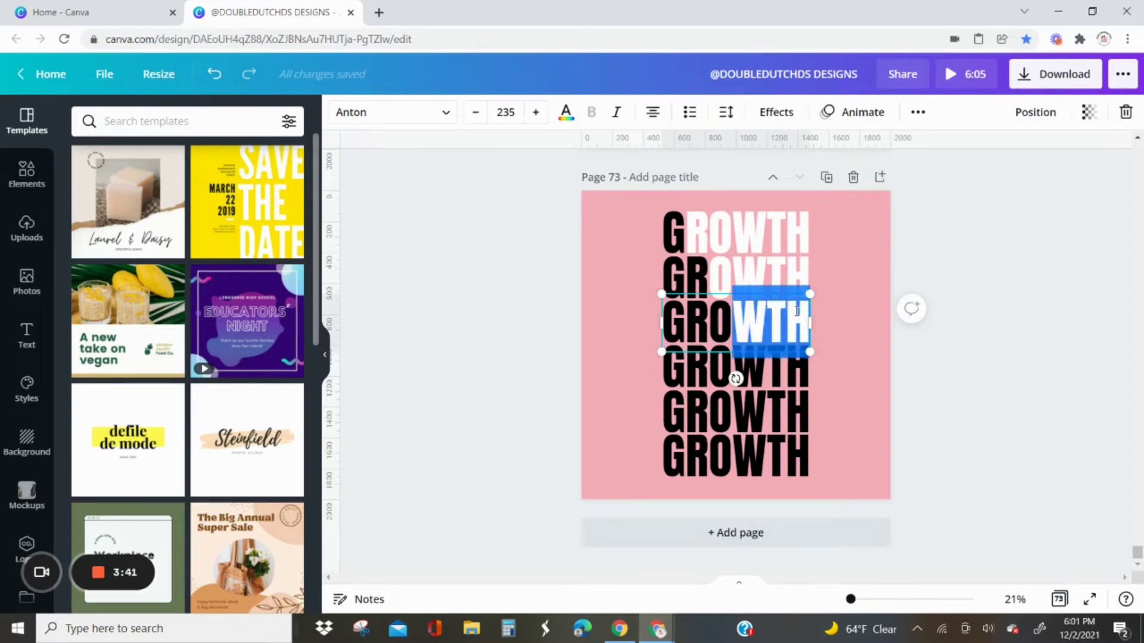
pyautogui.click(563, 112)
pyautogui.scroll(-5, 286, 447)
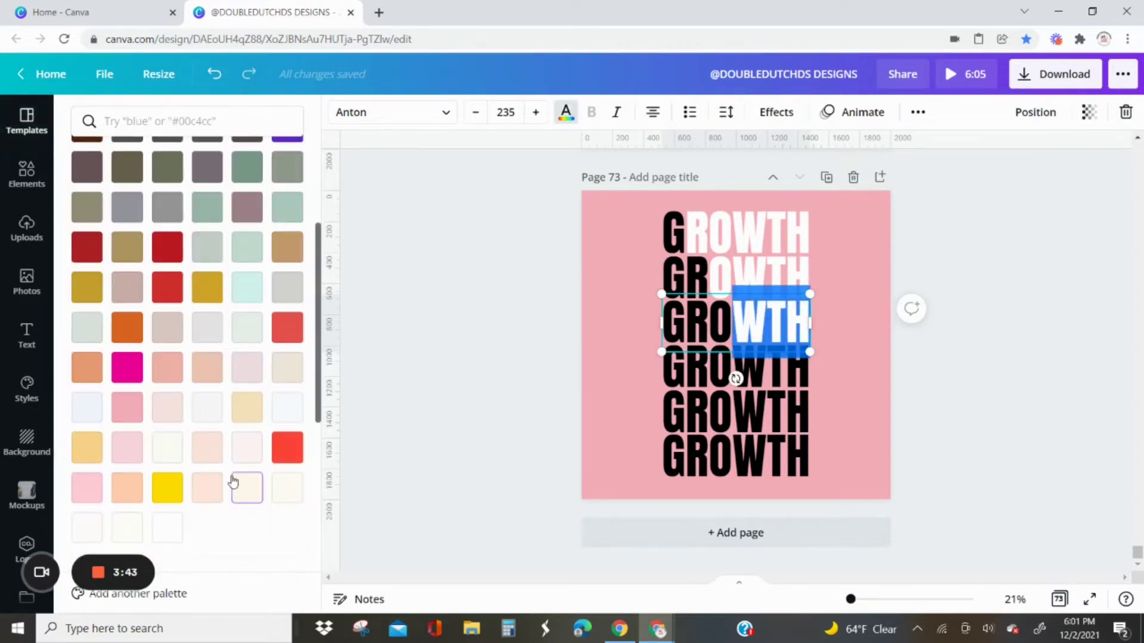
pyautogui.click(168, 527)
# Step: Colour the letters TH in the fourth GROWTH line white (#ffffff)
pyautogui.click(777, 374)
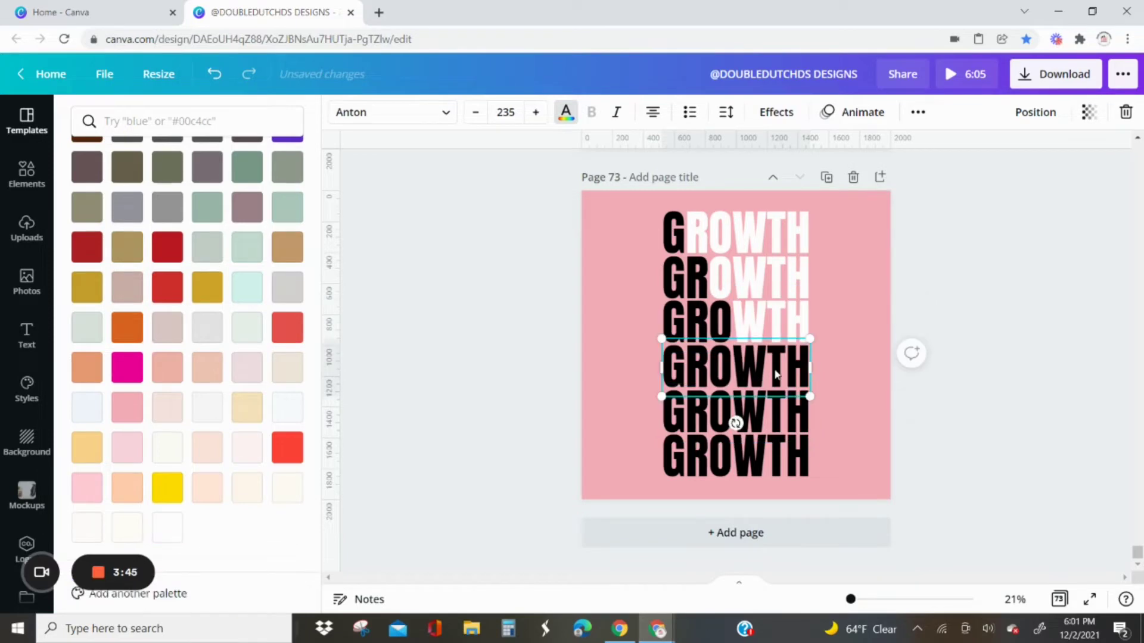
pyautogui.moveTo(773, 369)
pyautogui.mouseDown()
pyautogui.moveTo(785, 365)
pyautogui.moveTo(778, 349)
pyautogui.mouseUp()
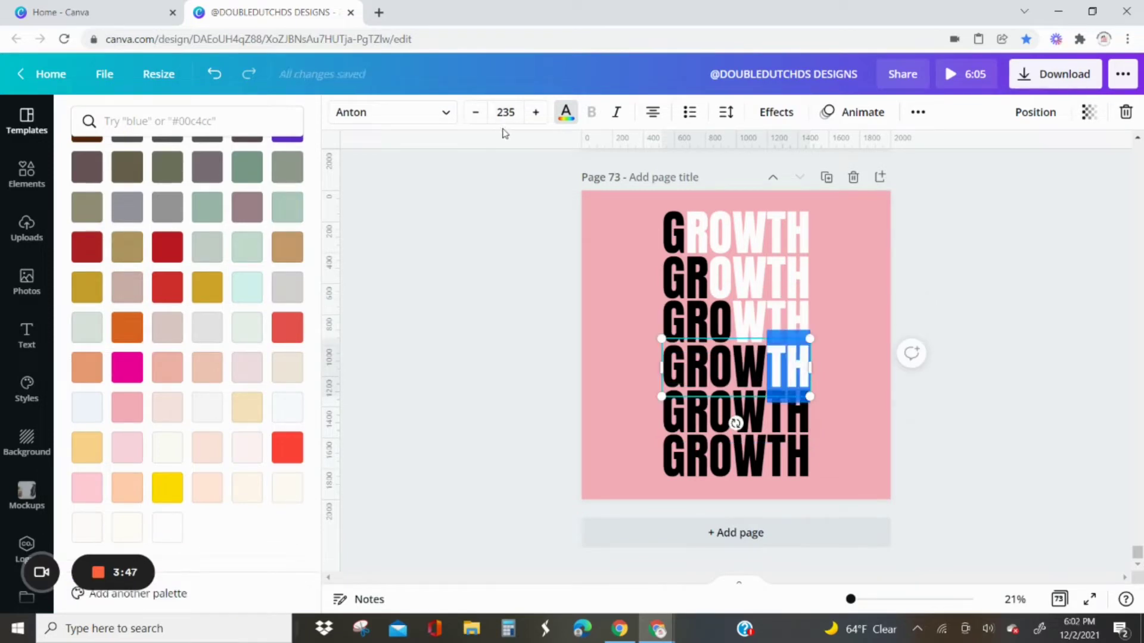
pyautogui.click(167, 527)
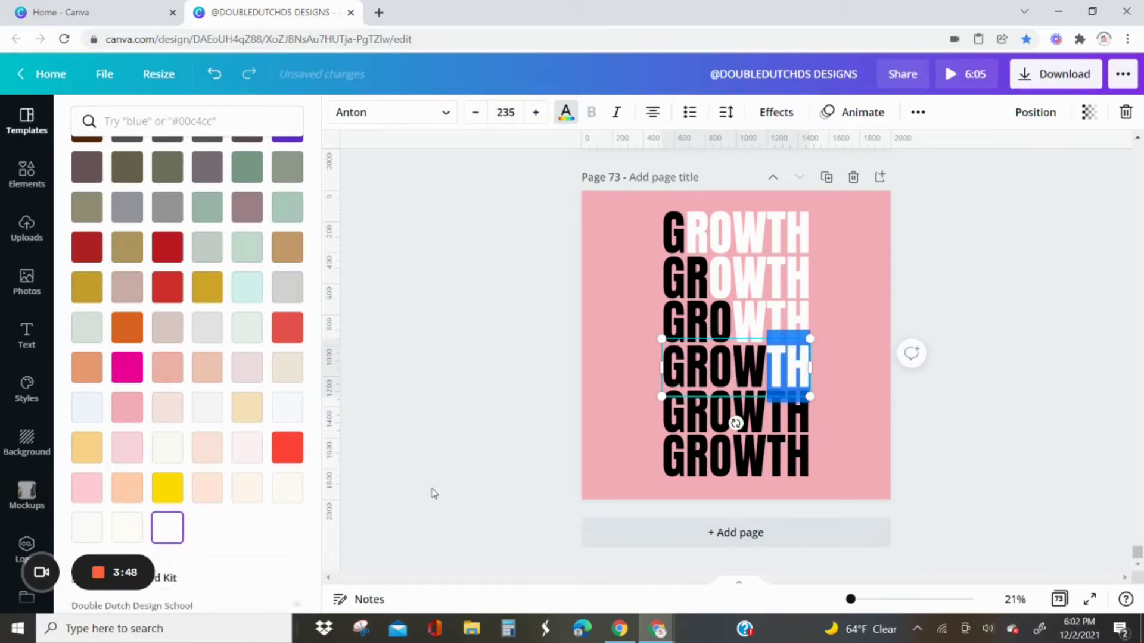
# Step: Colour only the final H in the fifth GROWTH line white (#ffffff)
pyautogui.click(792, 413)
pyautogui.doubleClick(791, 412)
pyautogui.click(791, 412)
pyautogui.doubleClick(791, 412)
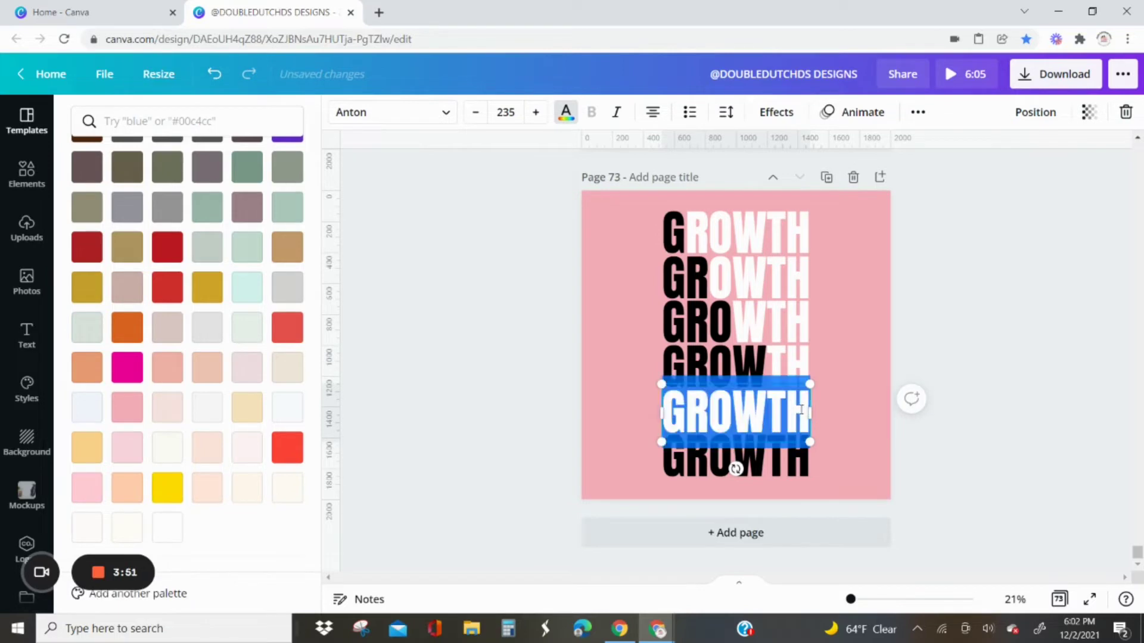
pyautogui.click(791, 413)
pyautogui.moveTo(788, 412); pyautogui.dragTo(809, 410)
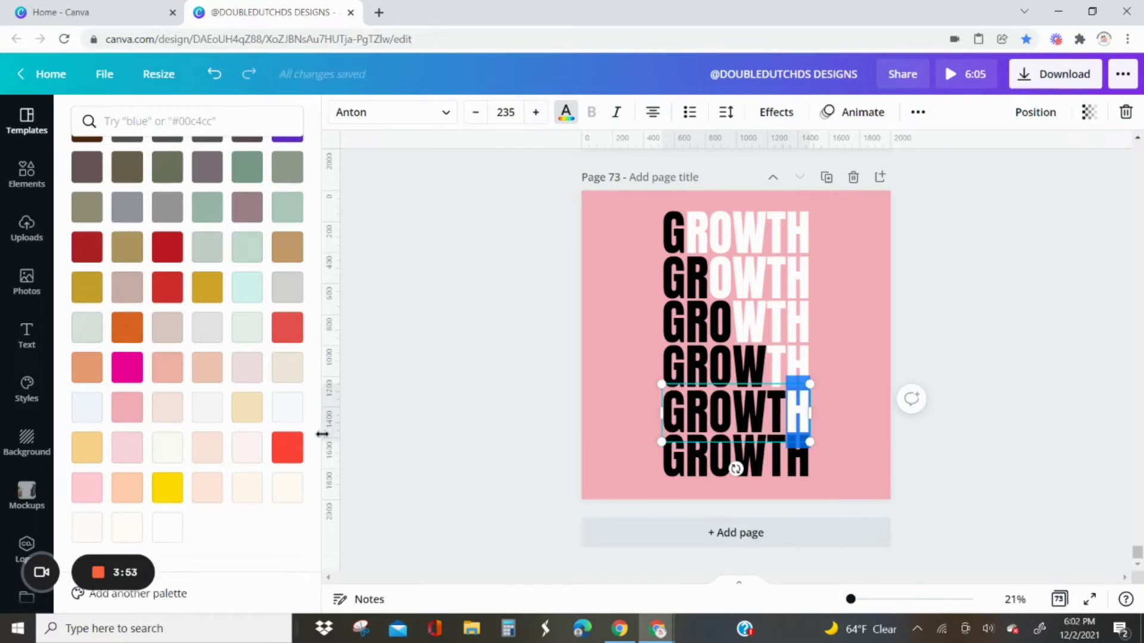
pyautogui.click(168, 527)
pyautogui.click(838, 352)
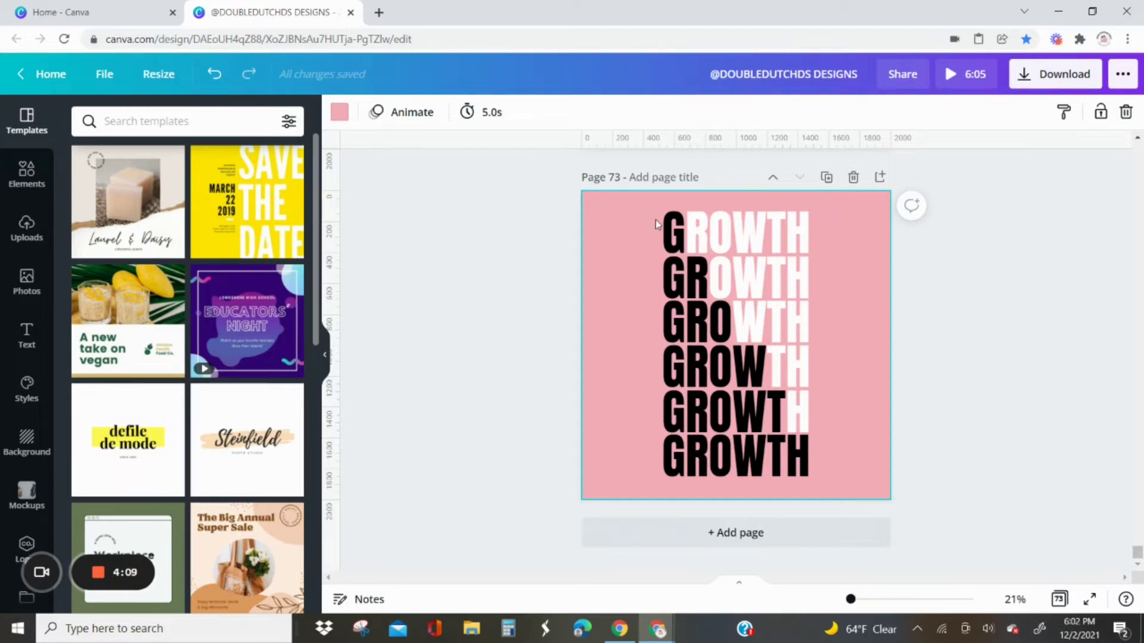
# Step: Duplicate the GROWTH page and clear the ANTON font search for the bottom GROWTH line on the copy
pyautogui.click(825, 177)
pyautogui.click(777, 488)
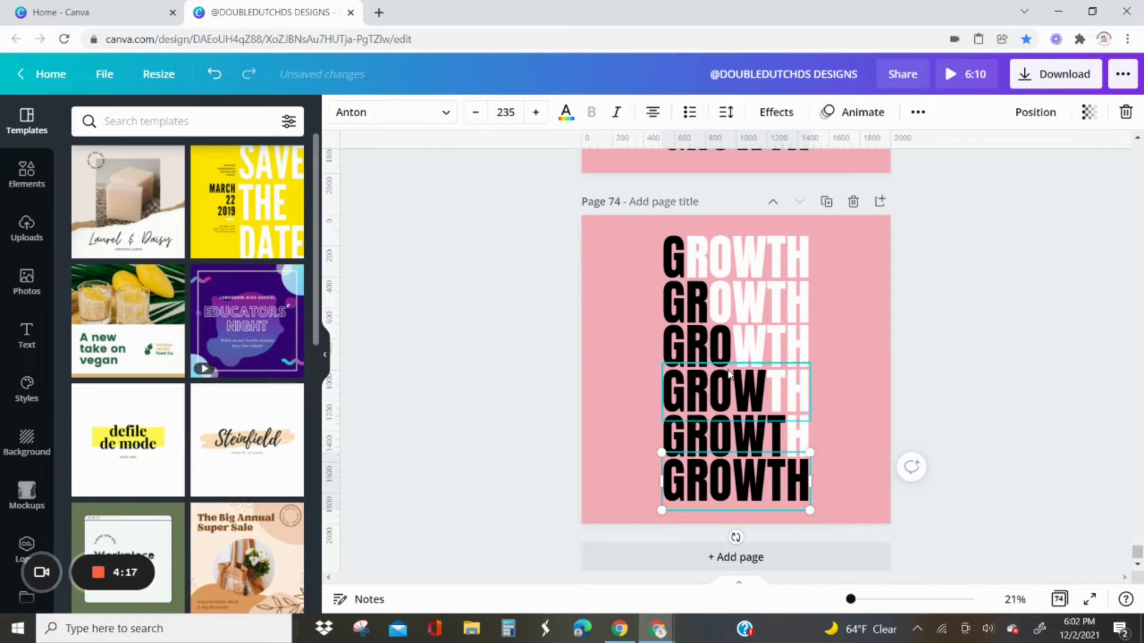
pyautogui.click(443, 119)
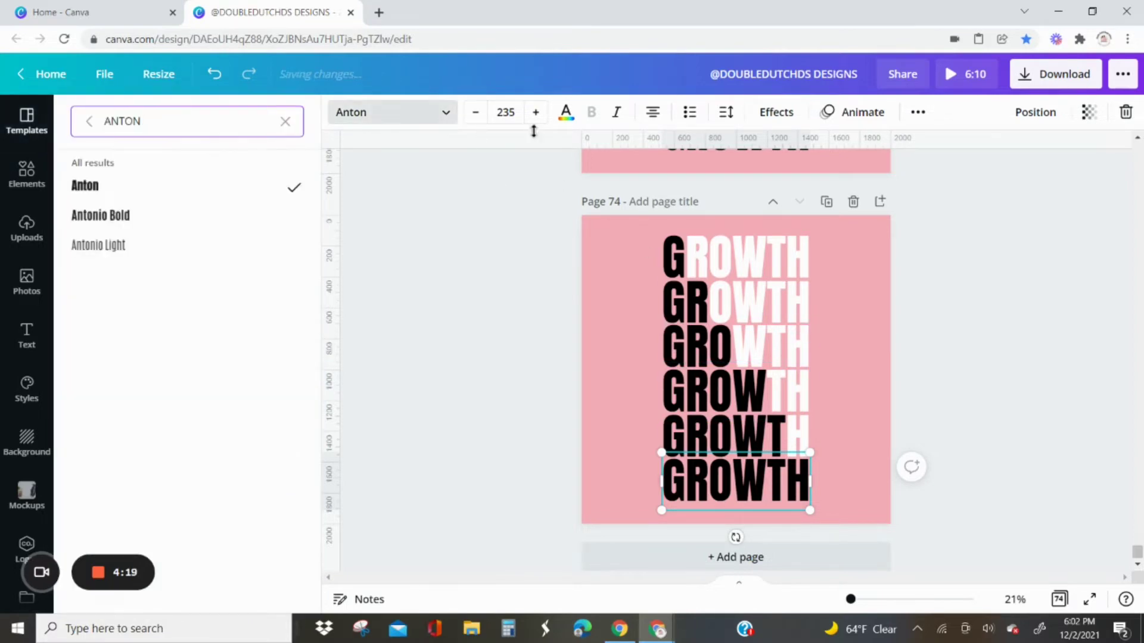
pyautogui.click(285, 121)
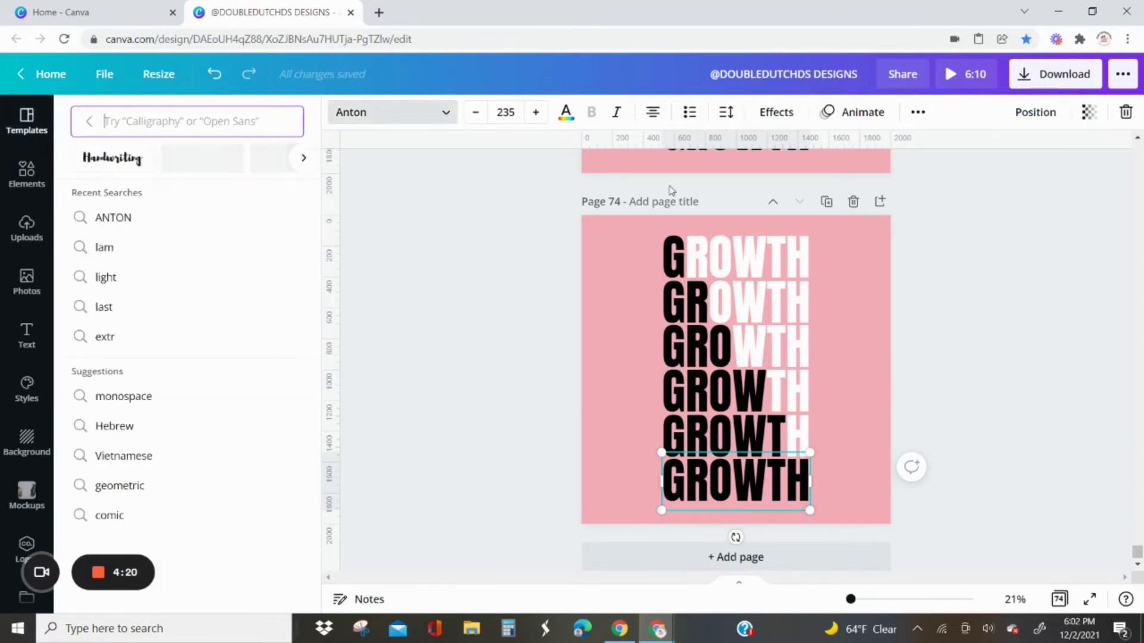
# Step: Turn off the all-caps format of the bottom GROWTH line and change its font to Angella White
pyautogui.click(917, 112)
pyautogui.click(789, 149)
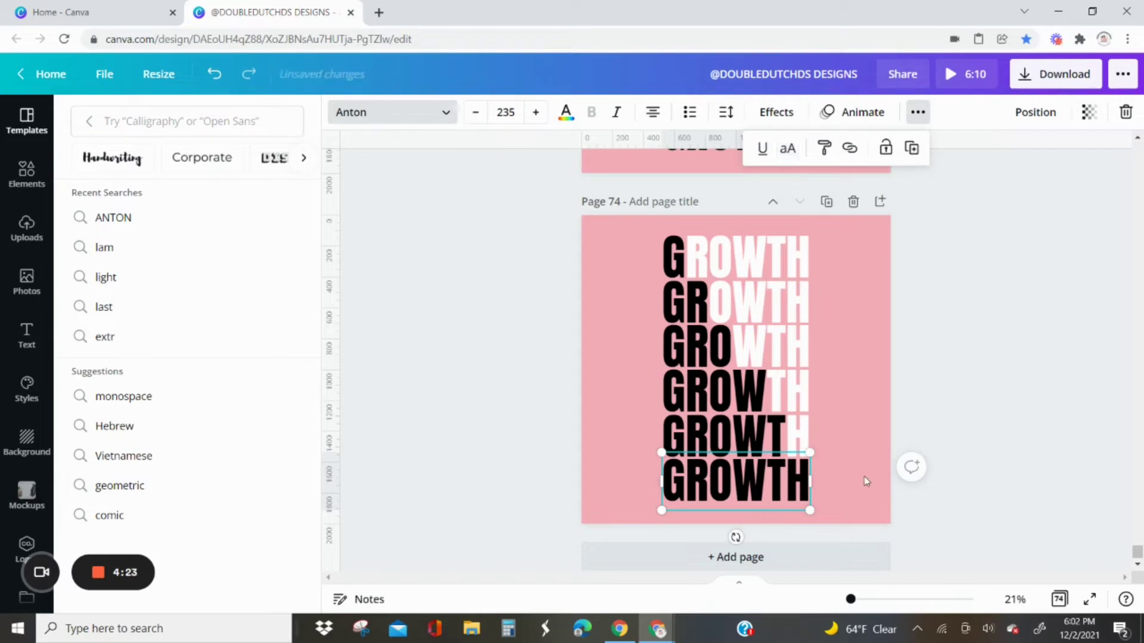
pyautogui.click(858, 481)
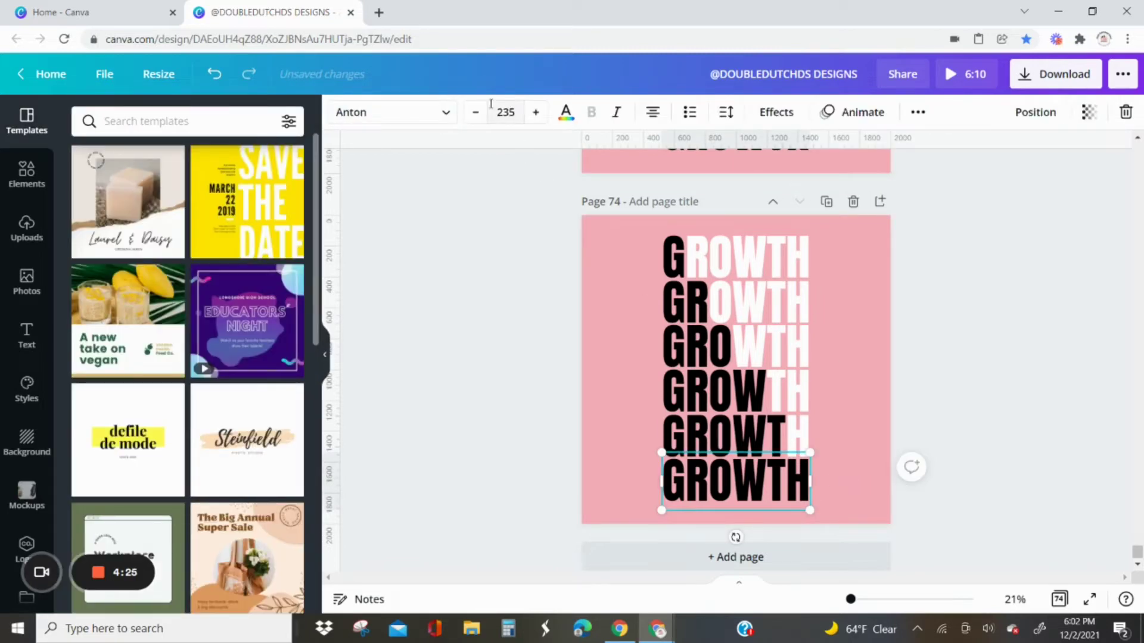
pyautogui.click(456, 115)
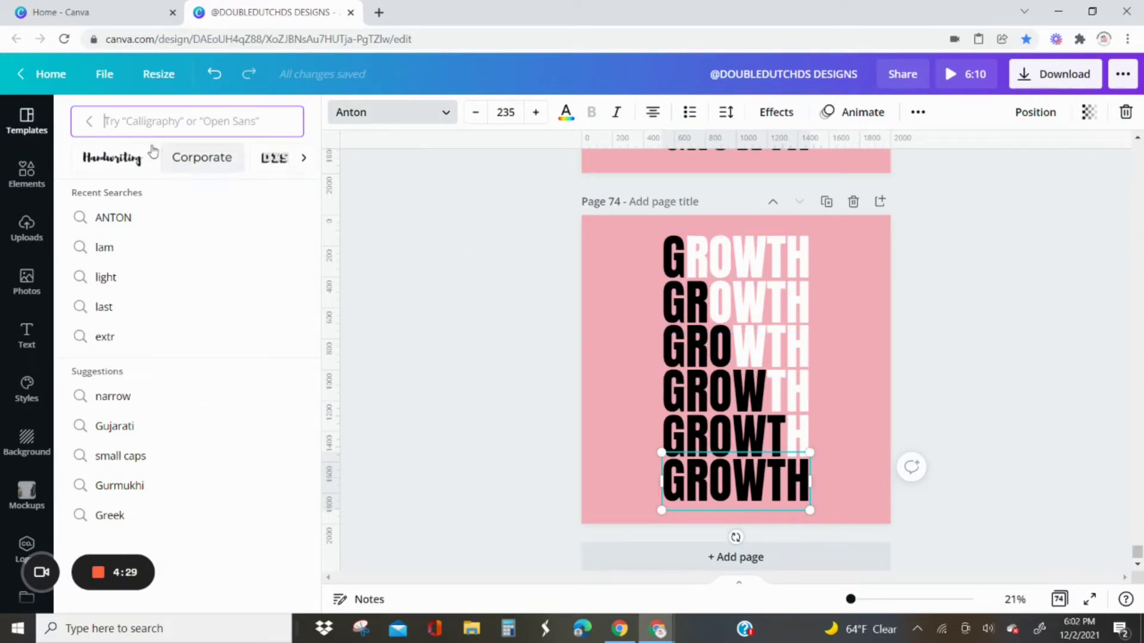
pyautogui.click(91, 122)
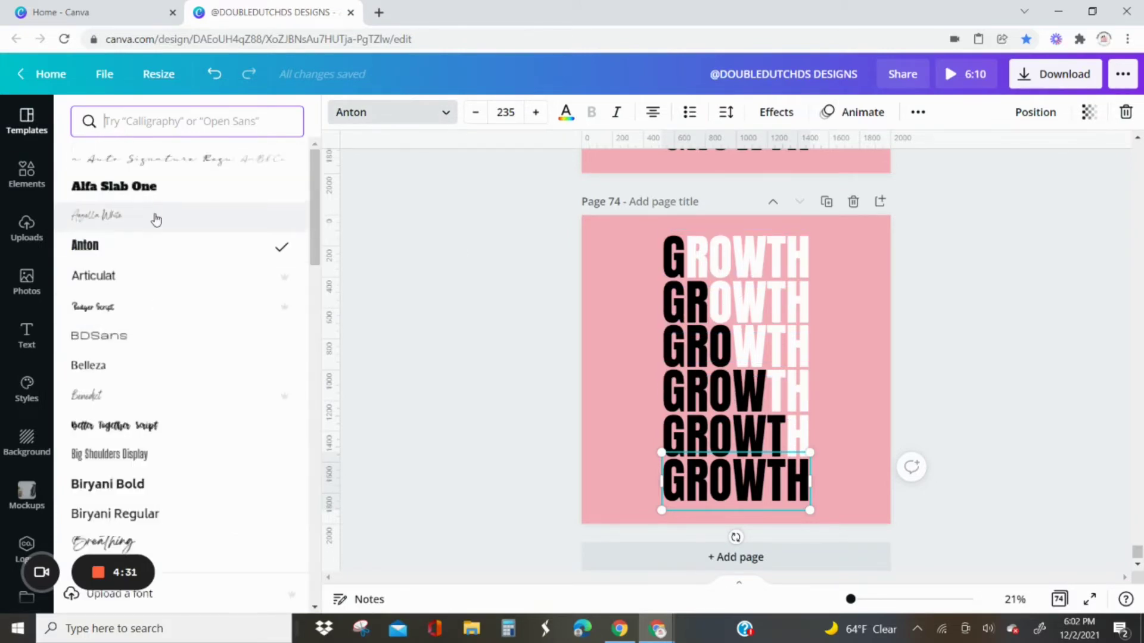
pyautogui.click(253, 228)
# Step: Retype the bottom line as Growth and narrow its text box around the word, centred below the stack
pyautogui.moveTo(662, 514); pyautogui.dragTo(790, 466)
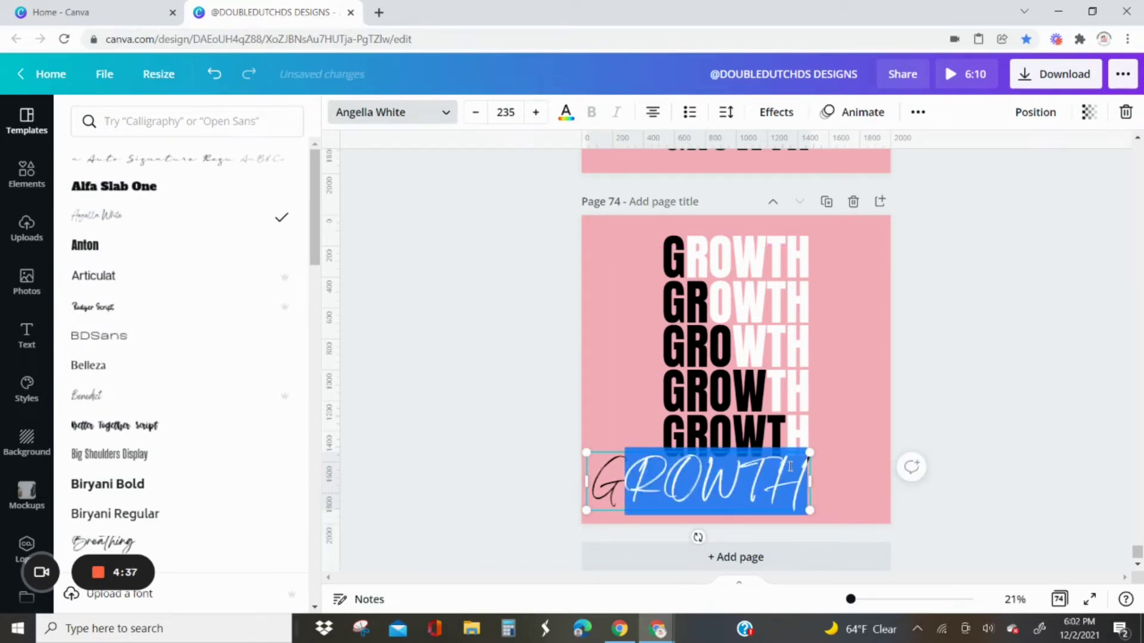
pyautogui.write('rowth')
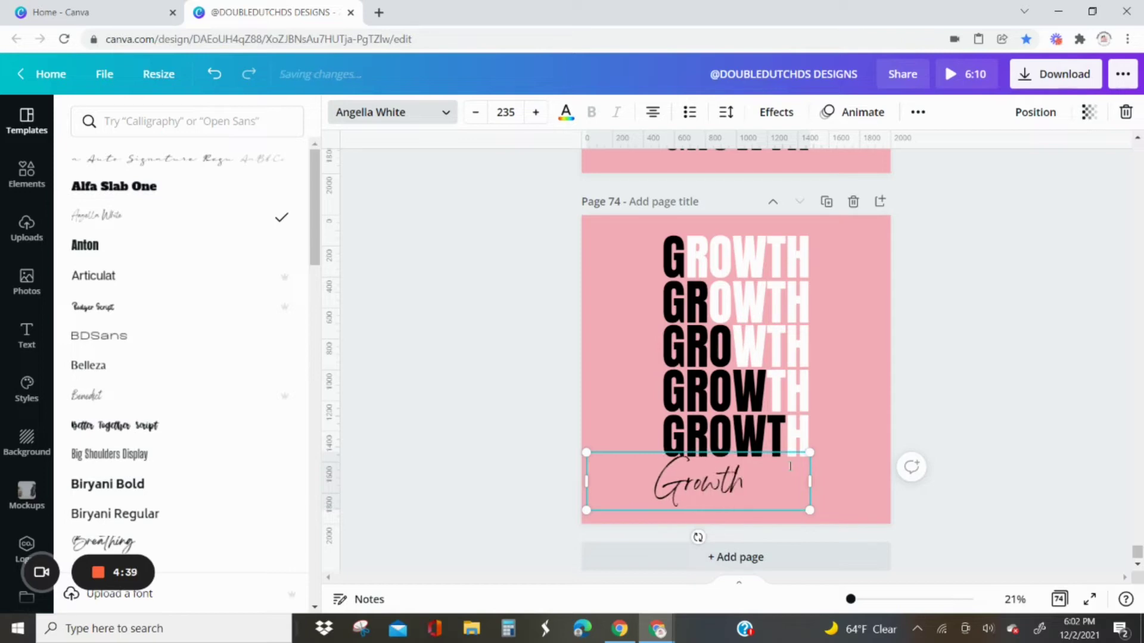
pyautogui.moveTo(809, 481); pyautogui.dragTo(750, 505)
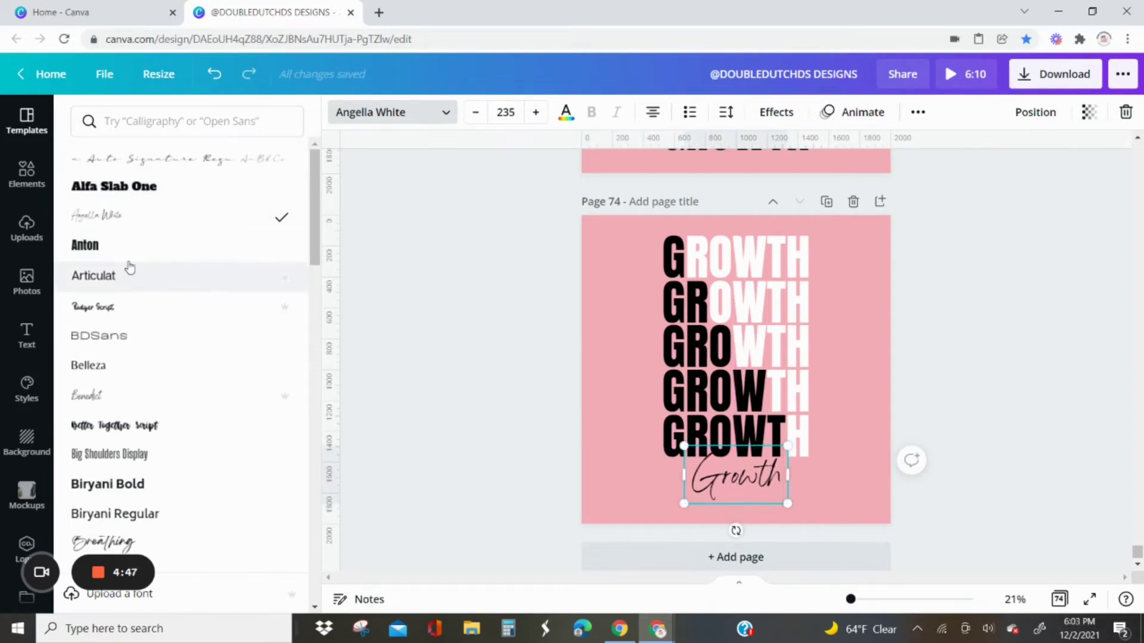
# Step: Try Badger Script and Benedict on the script Growth line and set its font to Brittany
pyautogui.click(143, 308)
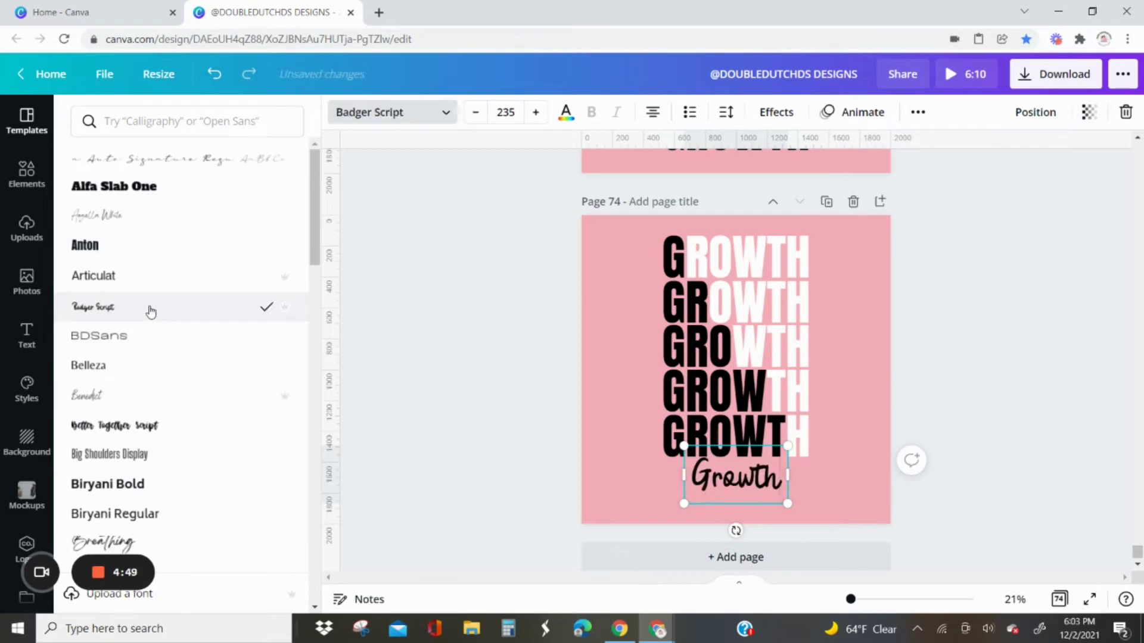
pyautogui.click(127, 396)
pyautogui.scroll(-3, 138, 429)
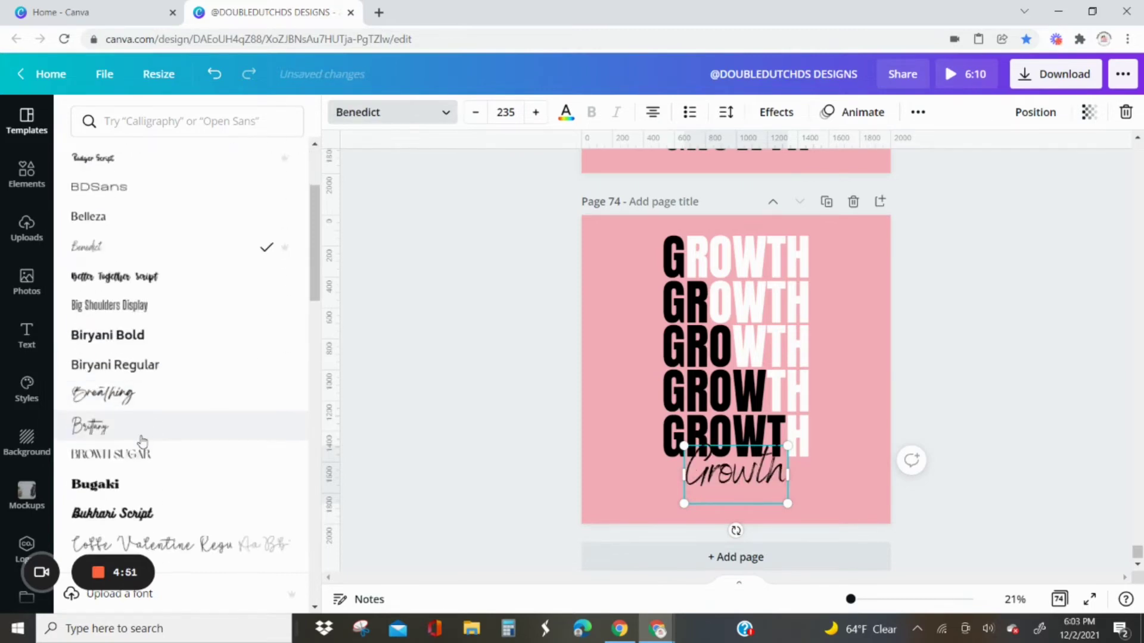
pyautogui.click(143, 426)
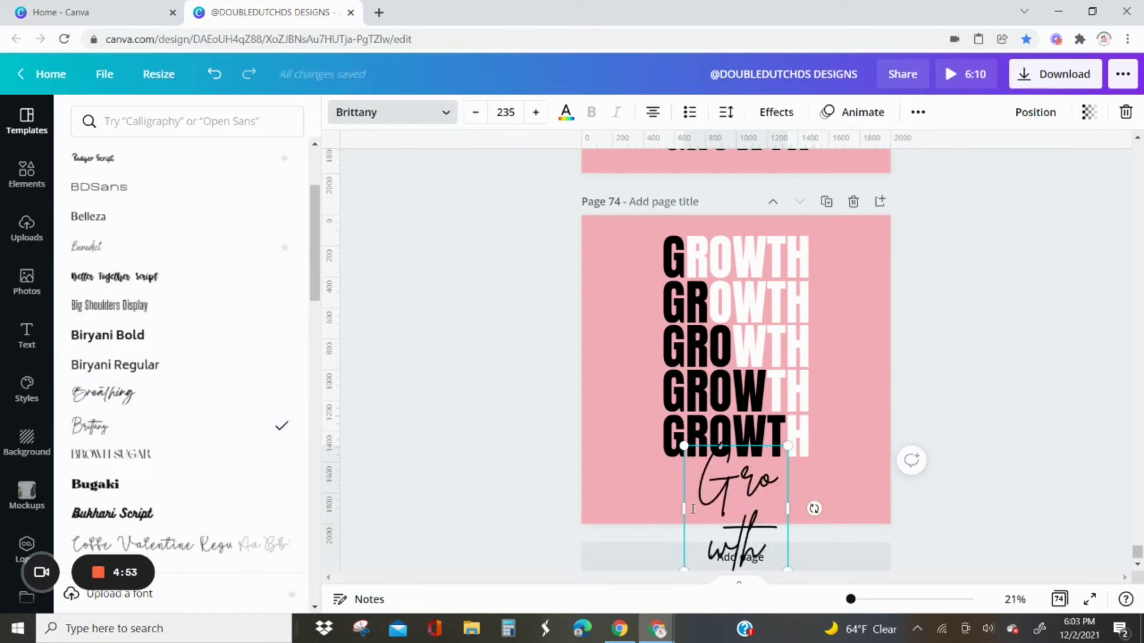
# Step: Widen the script Growth text box to fit one line and centre it overlapping the fifth GROWTH line
pyautogui.moveTo(684, 507); pyautogui.dragTo(631, 507)
pyautogui.moveTo(783, 507); pyautogui.dragTo(800, 493)
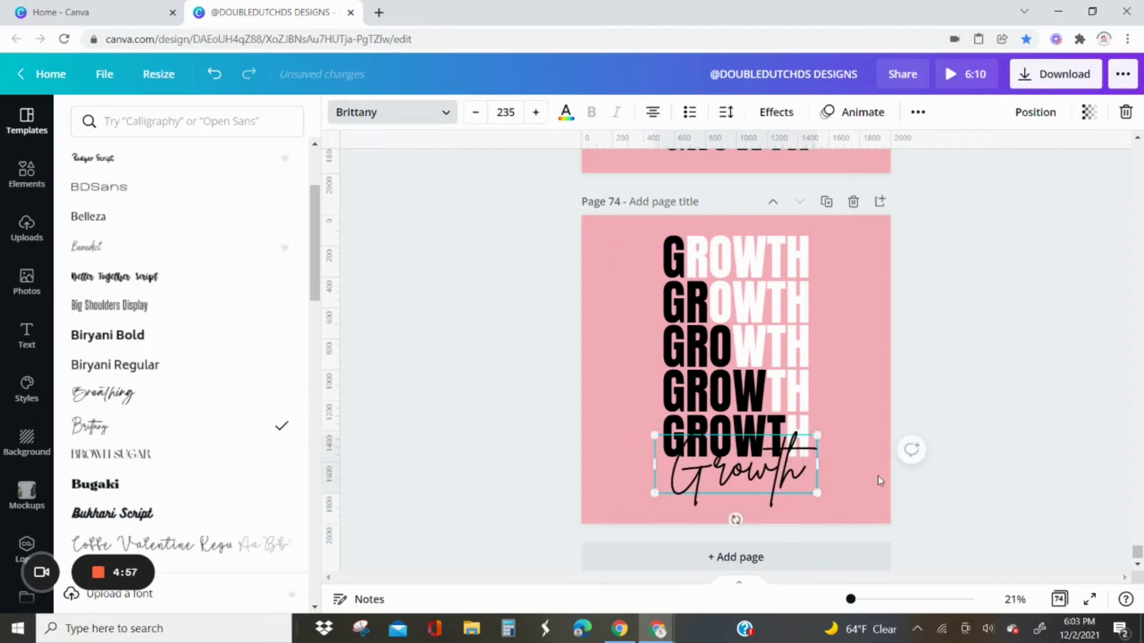
pyautogui.press('Escape')
pyautogui.click(631, 452)
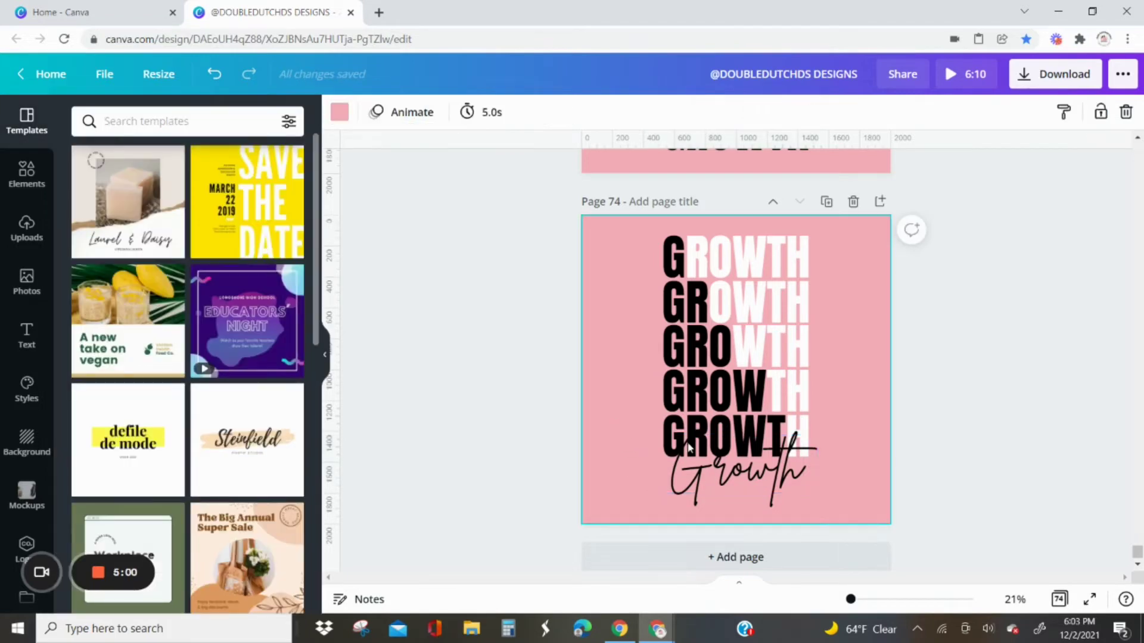
# Step: Move the script Growth text over the first GROWTH line and replace its wording with Personal
pyautogui.click(715, 462)
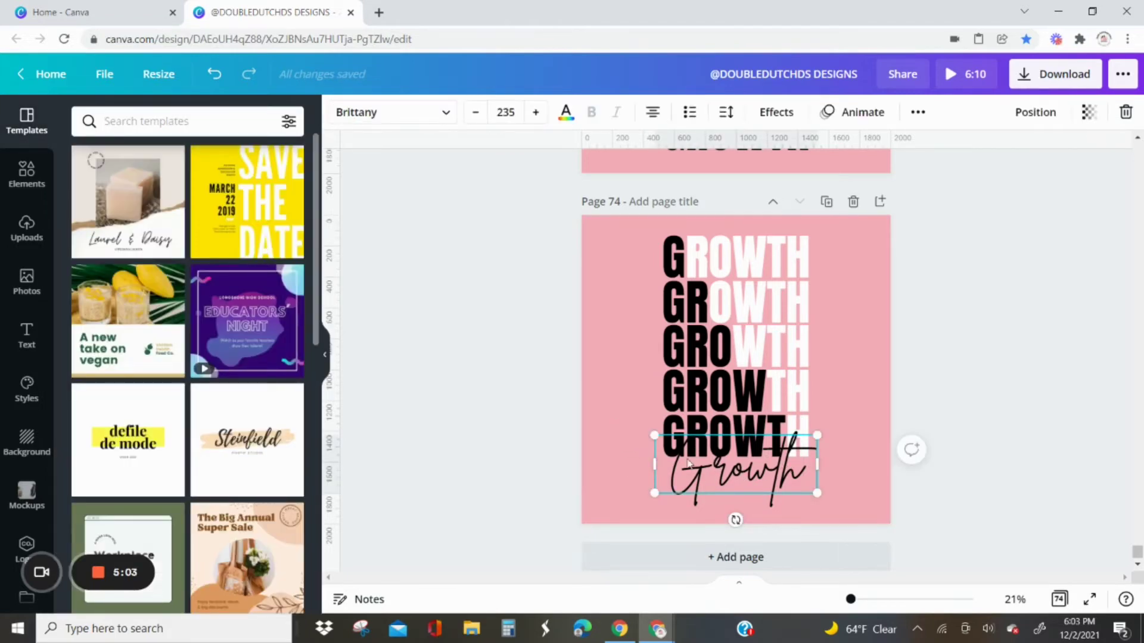
pyautogui.click(850, 419)
pyautogui.click(785, 478)
pyautogui.moveTo(771, 474); pyautogui.dragTo(769, 246)
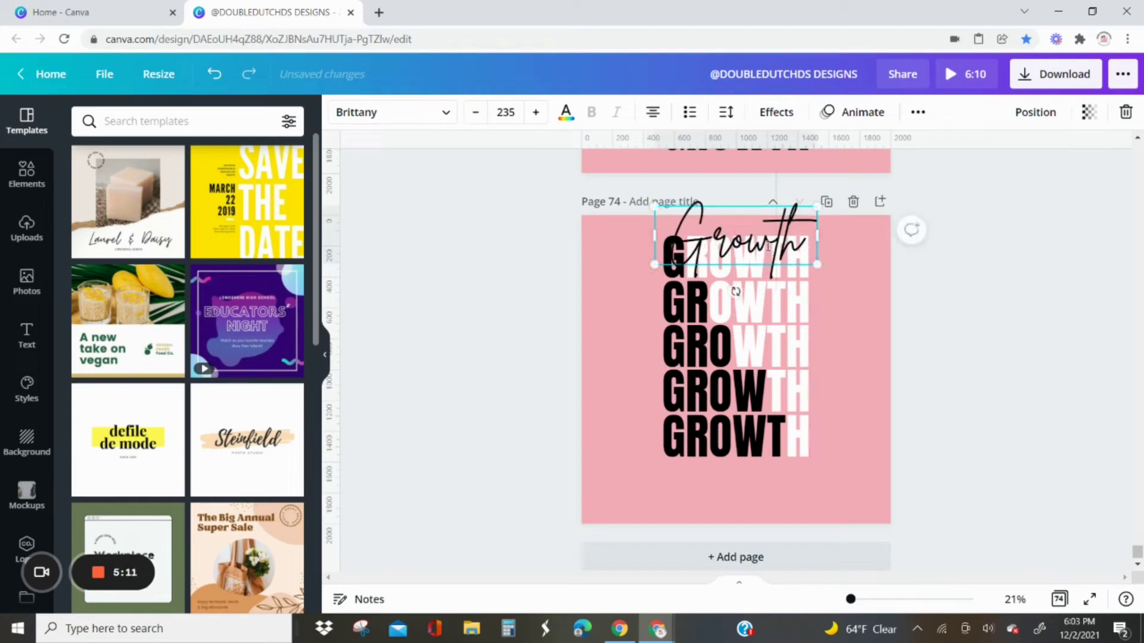
pyautogui.doubleClick(769, 246)
pyautogui.write('Personal')
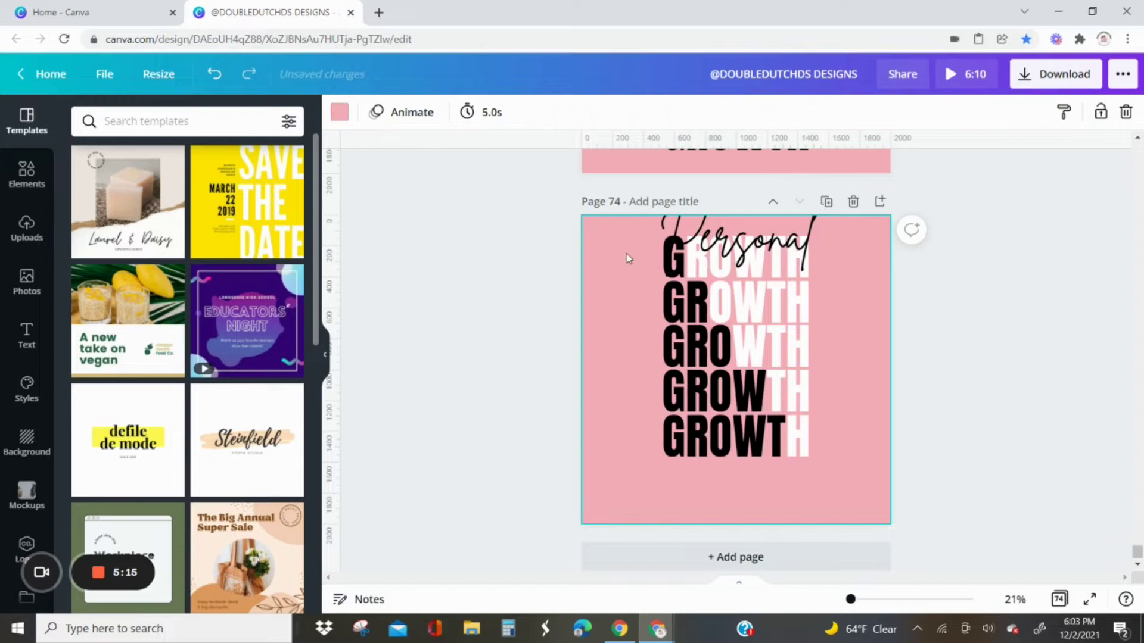
# Step: Move all the text lines down together and scale the Personal text to size 225, fitting its box to the stack's width
pyautogui.moveTo(631, 255); pyautogui.dragTo(793, 457)
pyautogui.click(831, 353)
pyautogui.click(714, 257)
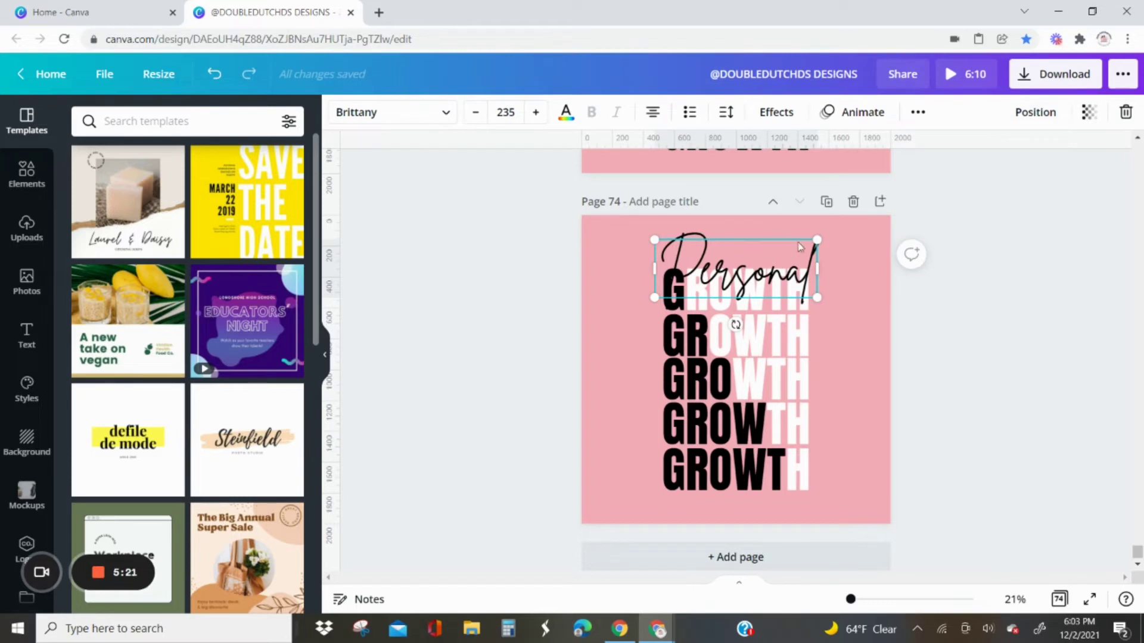
pyautogui.moveTo(818, 239); pyautogui.dragTo(811, 243)
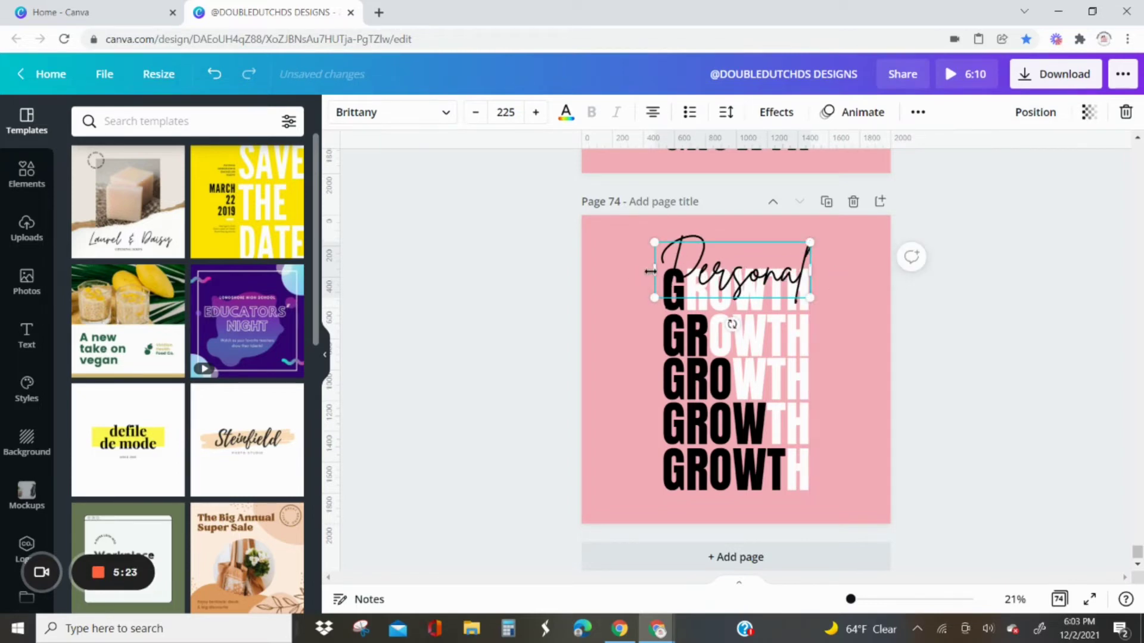
pyautogui.moveTo(650, 271); pyautogui.dragTo(661, 271)
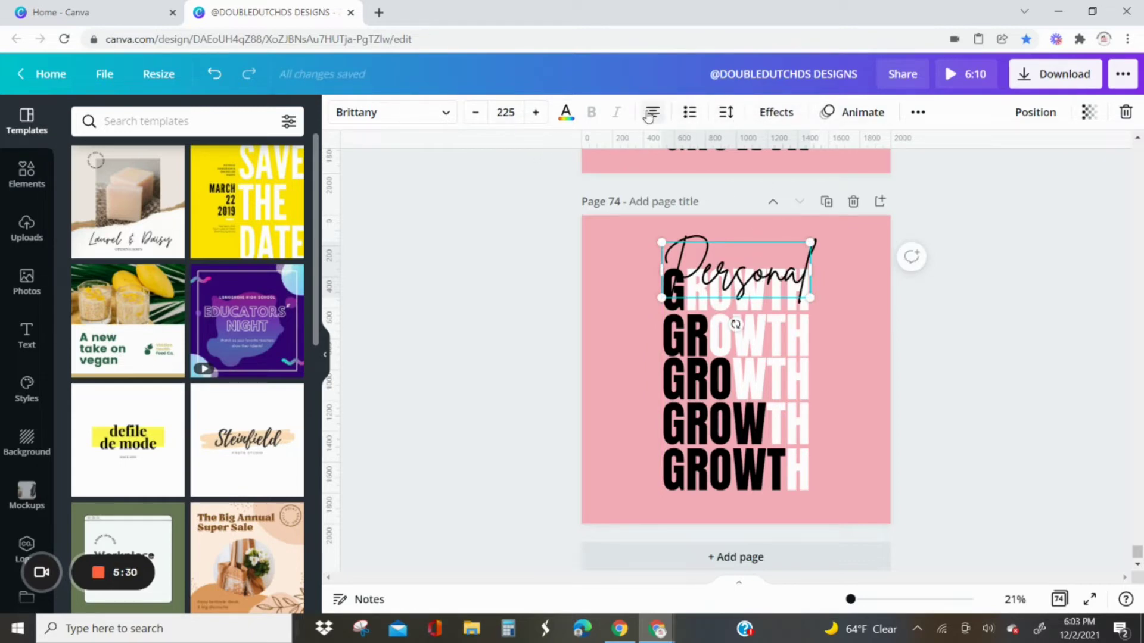
pyautogui.click(1008, 114)
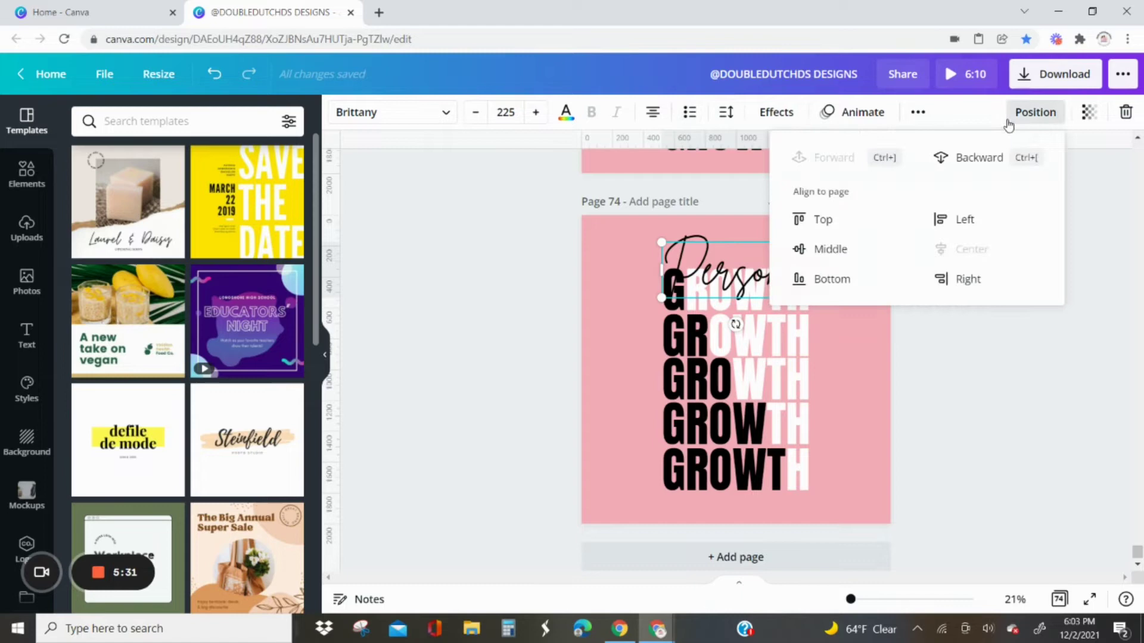
pyautogui.click(850, 373)
# Step: Apply the Lift effect to the Personal text with an intensity of 96
pyautogui.click(685, 265)
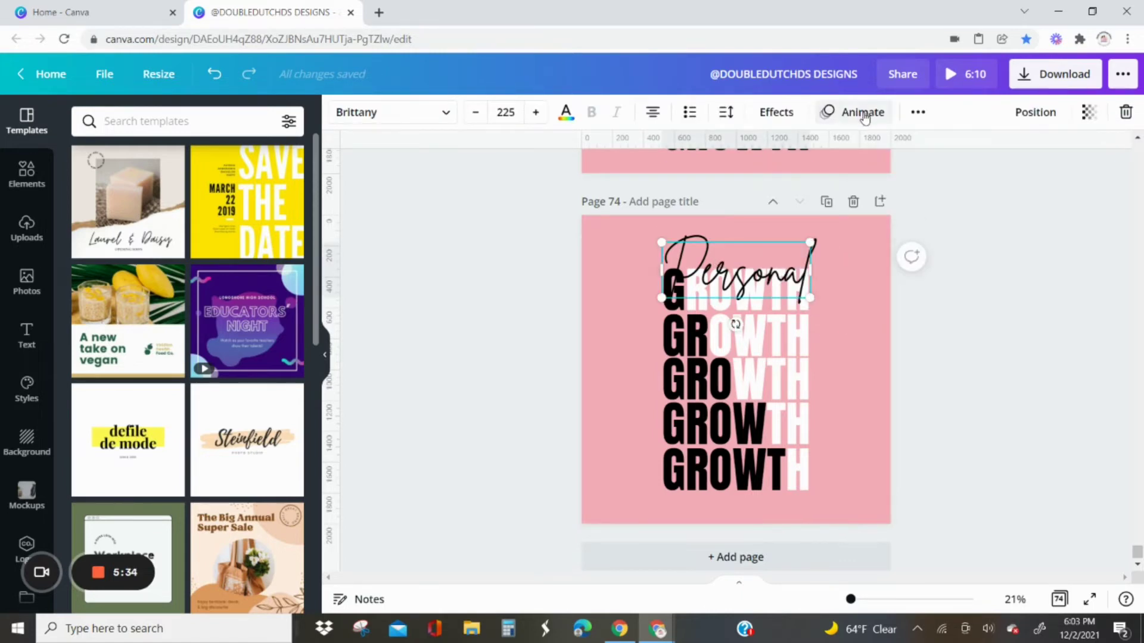
pyautogui.click(775, 112)
pyautogui.click(271, 228)
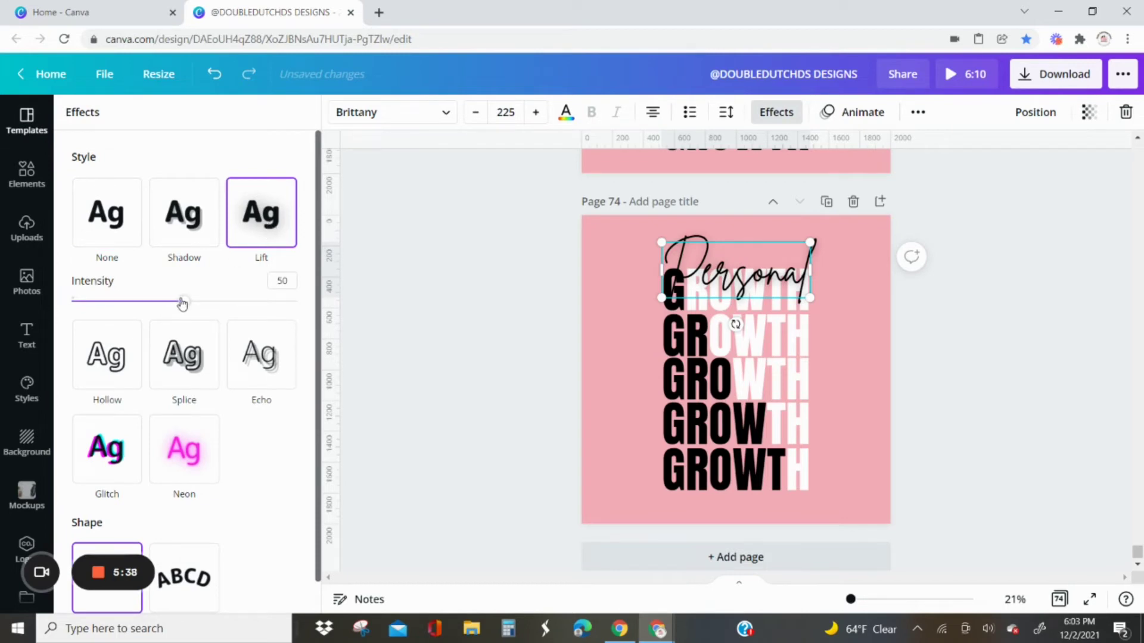
pyautogui.moveTo(182, 304); pyautogui.dragTo(288, 301)
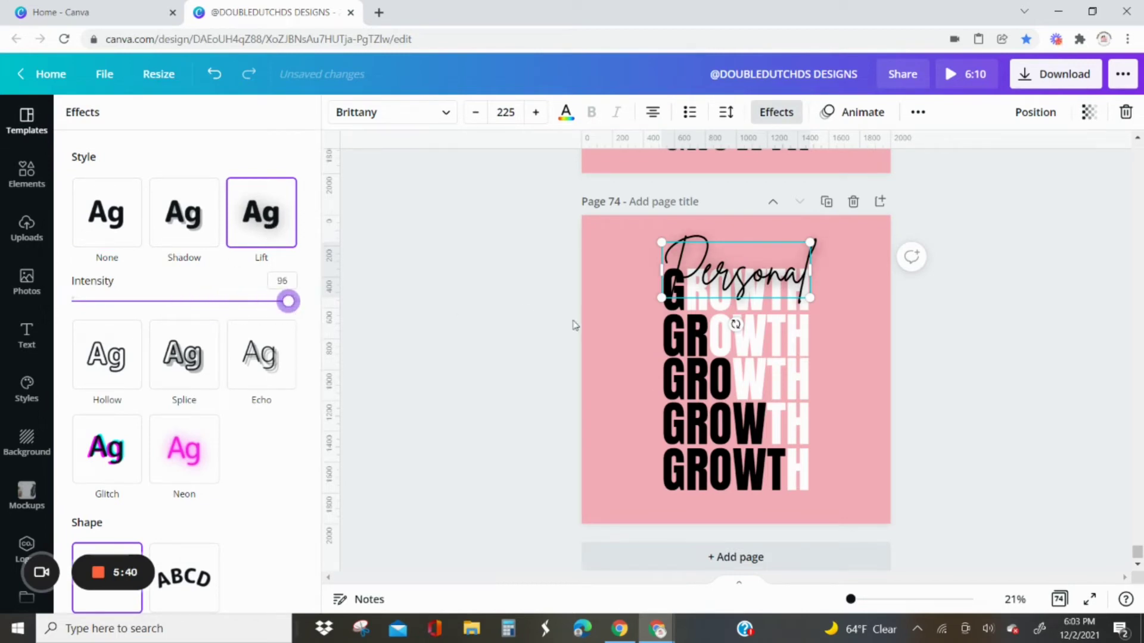
pyautogui.click(831, 277)
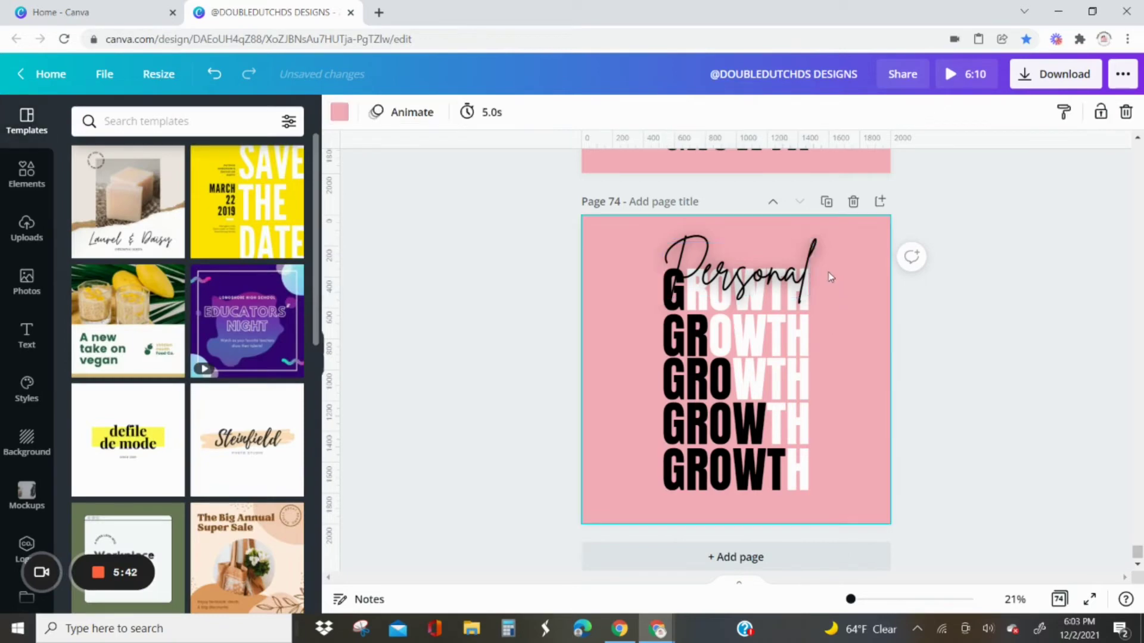
# Step: Copy the Personal text and paste a duplicate onto the same page
pyautogui.click(755, 292)
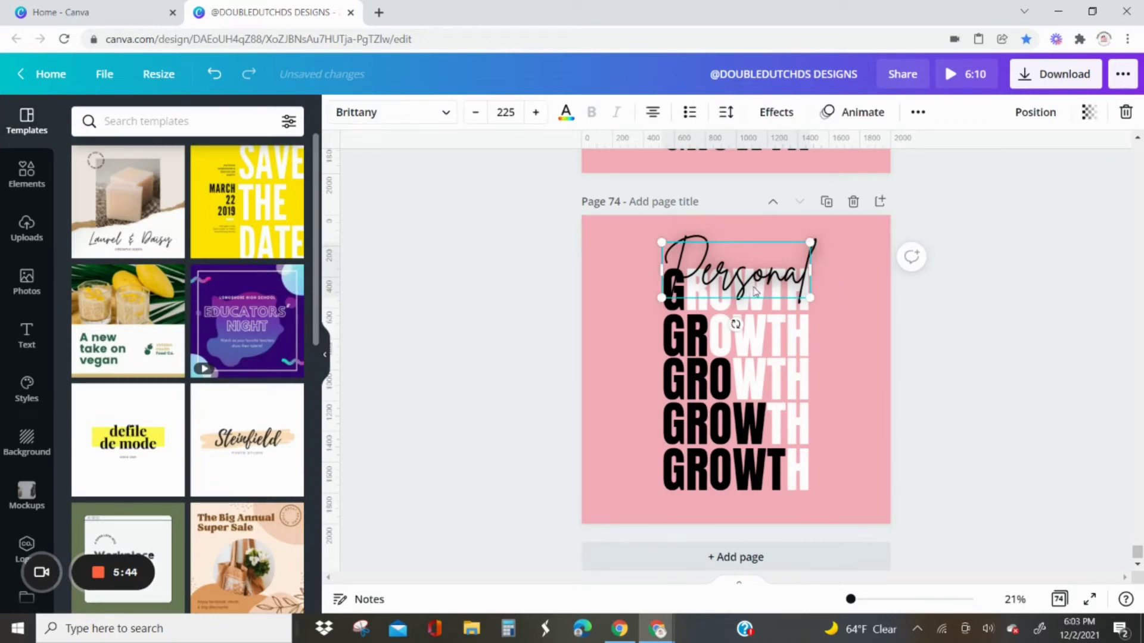
pyautogui.rightClick(754, 291)
pyautogui.click(798, 305)
pyautogui.rightClick(855, 272)
pyautogui.click(898, 319)
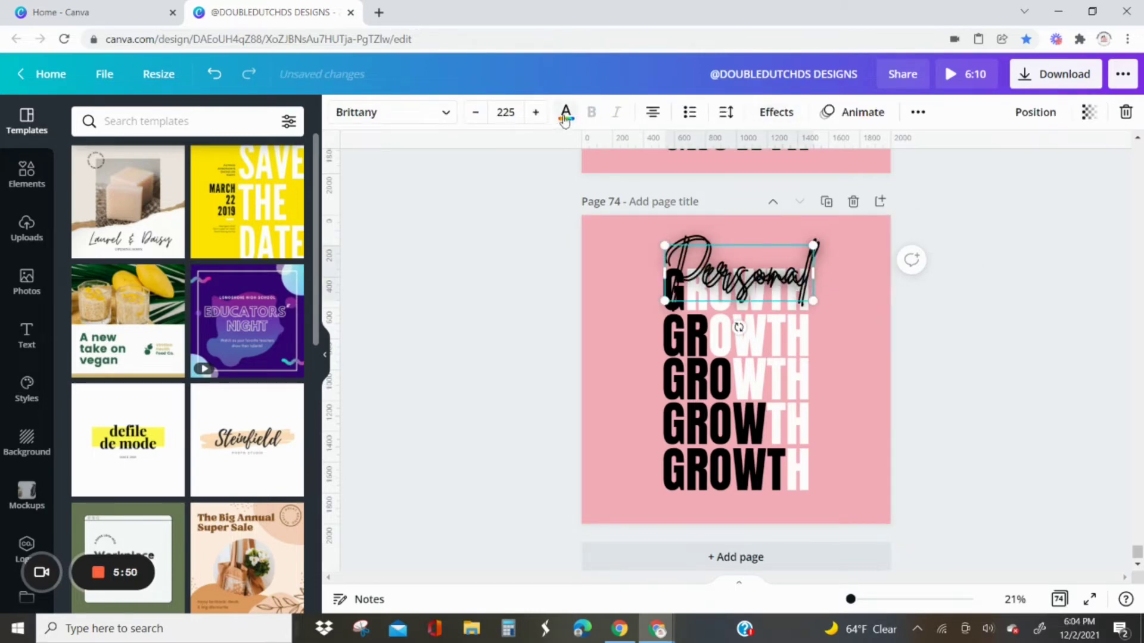
# Step: Colour the duplicate Personal text white, align it with the original and send it backward behind the black one
pyautogui.click(566, 115)
pyautogui.scroll(-5, 230, 449)
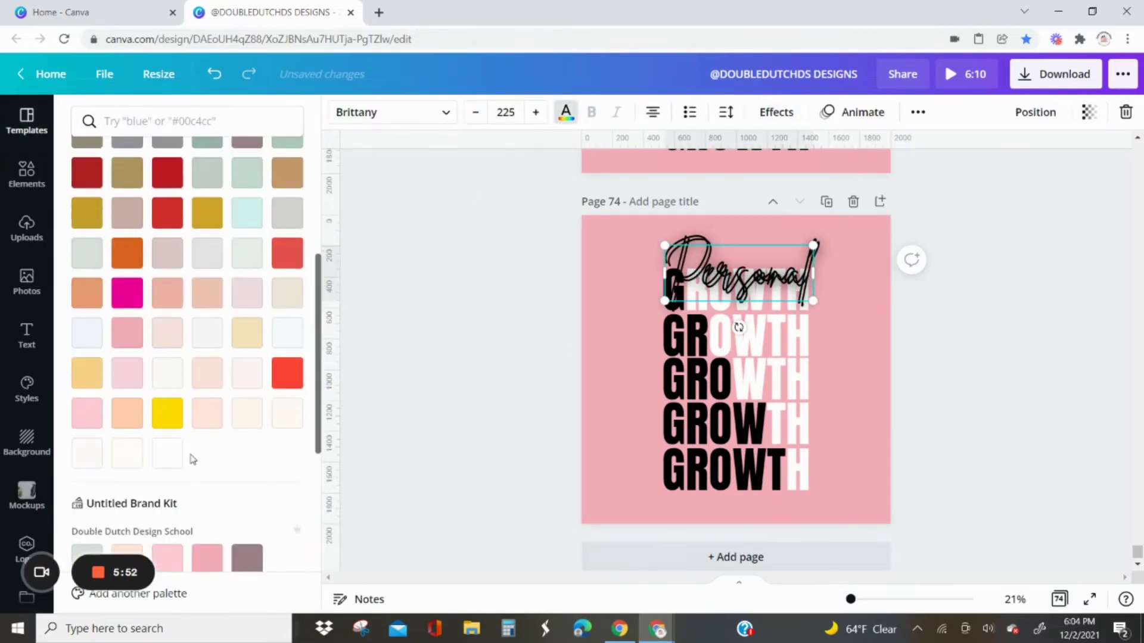
pyautogui.click(178, 456)
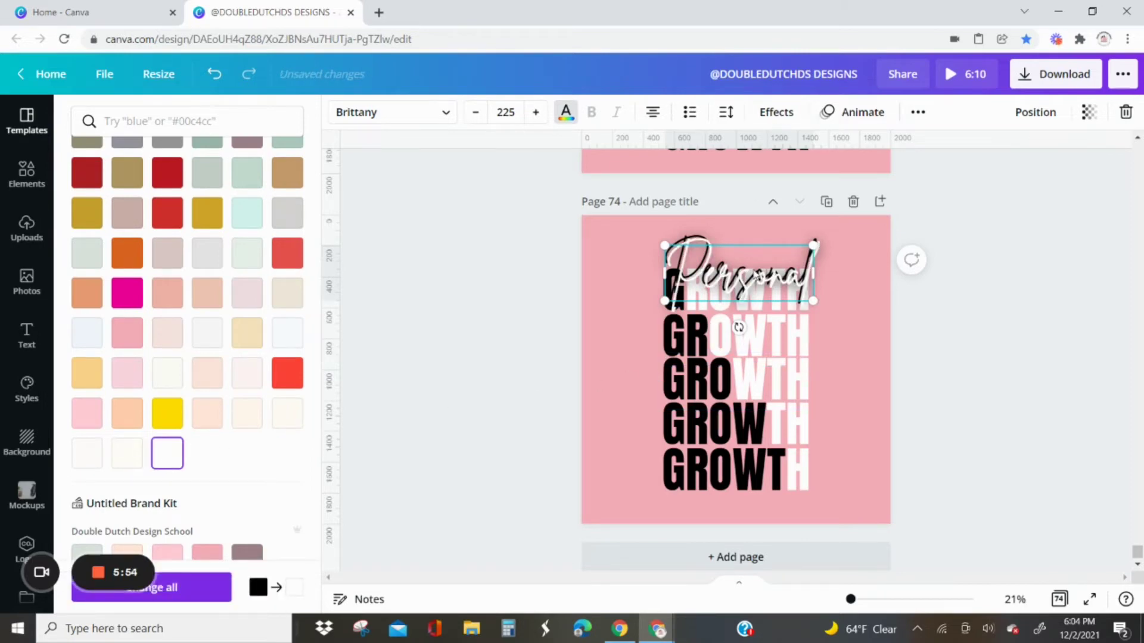
pyautogui.moveTo(745, 273); pyautogui.dragTo(743, 264)
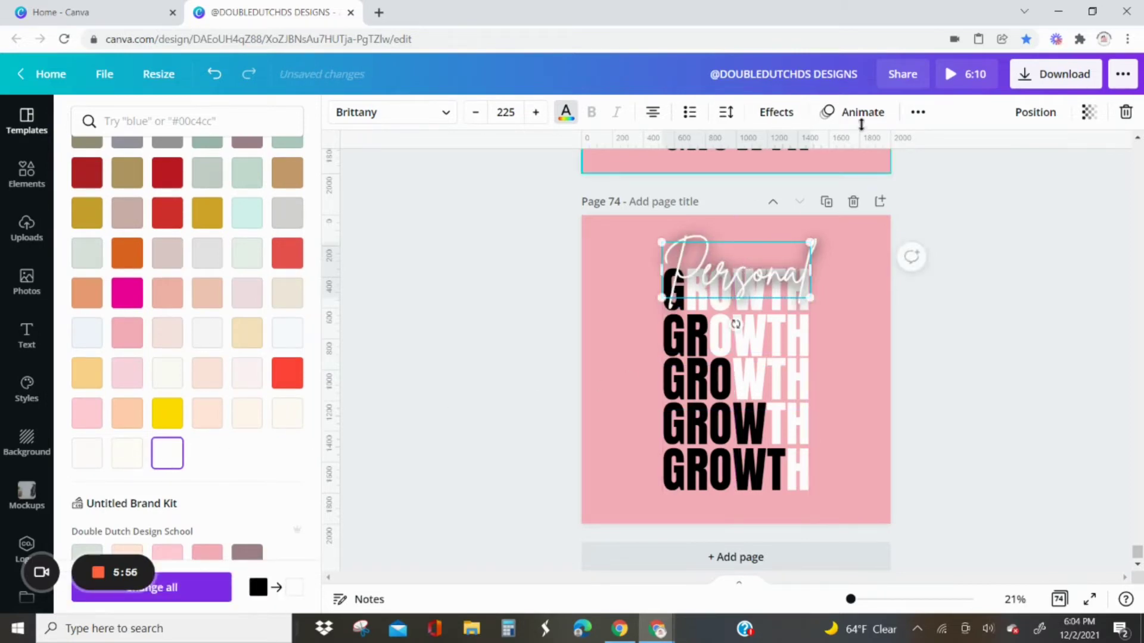
pyautogui.click(1026, 121)
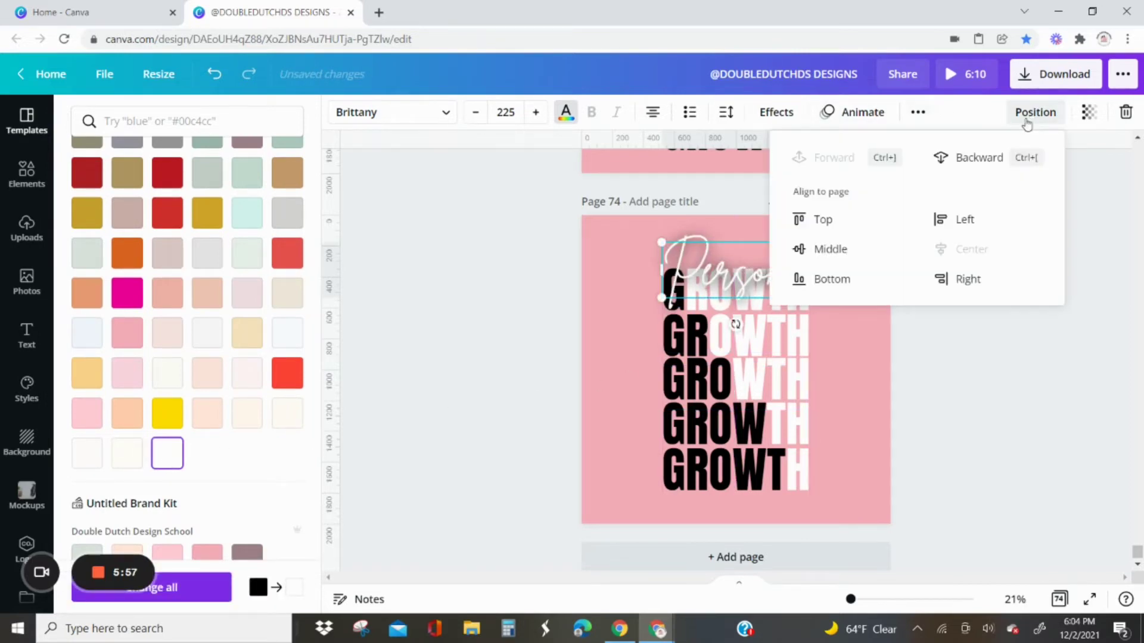
pyautogui.click(991, 153)
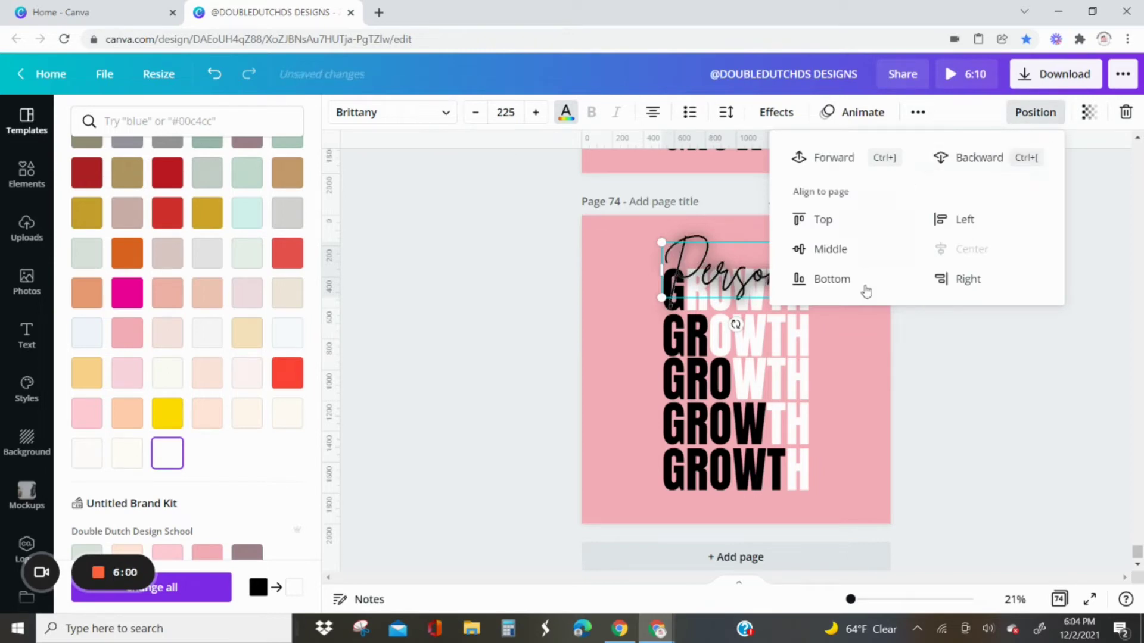
pyautogui.click(888, 373)
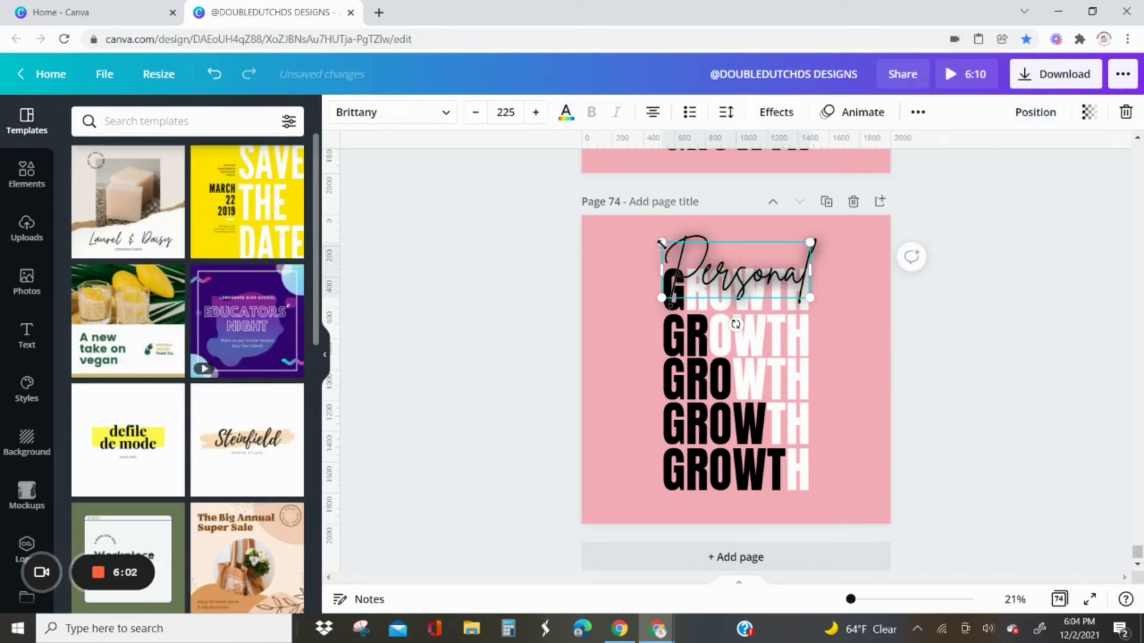
# Step: Change the effect of the black Personal text from Lift to Shadow
pyautogui.moveTo(660, 242); pyautogui.dragTo(661, 242)
pyautogui.click(823, 292)
pyautogui.click(792, 280)
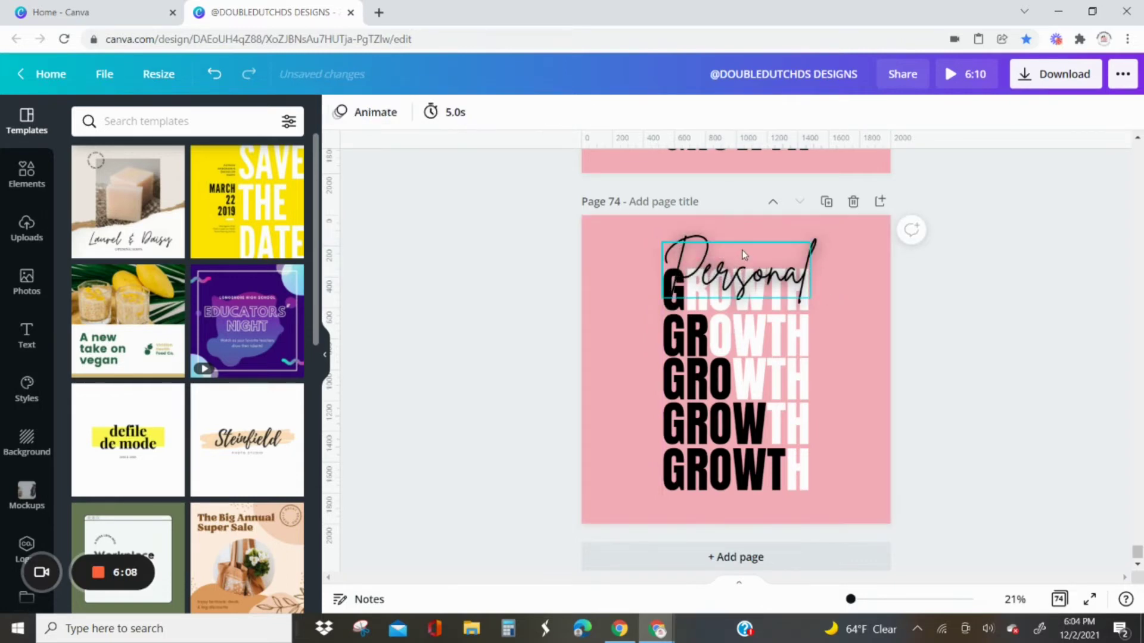
pyautogui.click(776, 112)
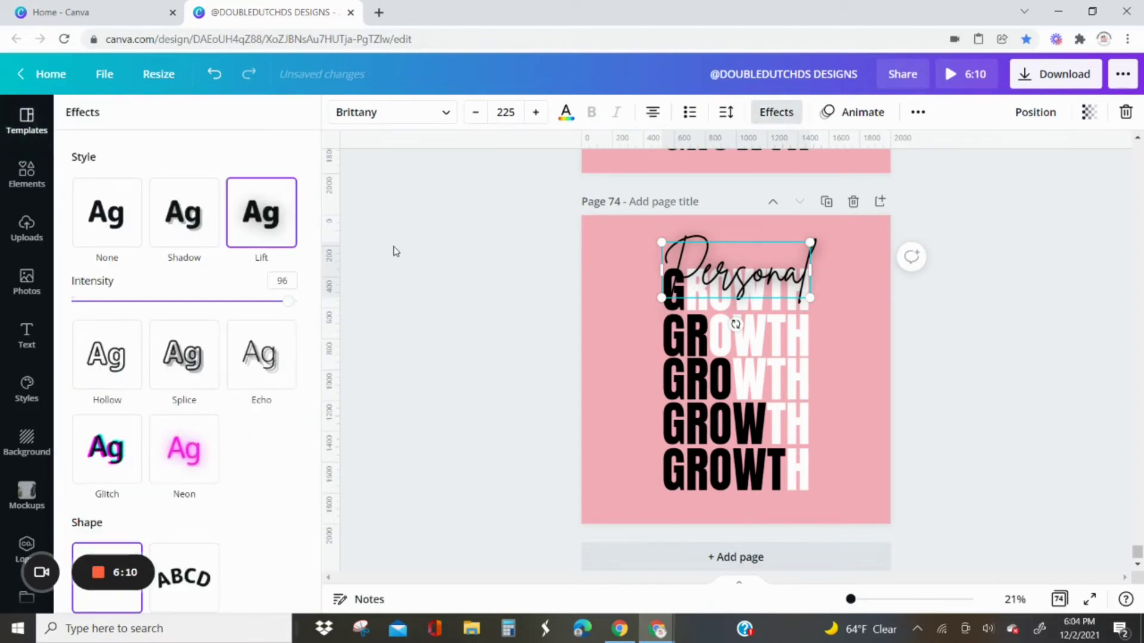
pyautogui.click(196, 223)
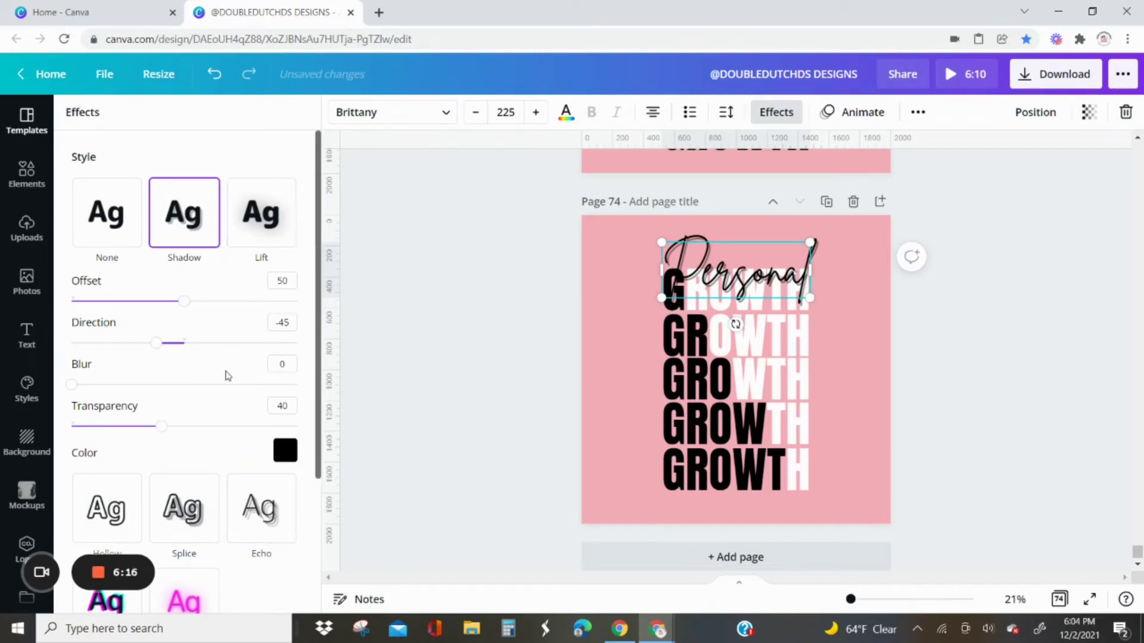
# Step: Try colouring the front Personal text white
pyautogui.click(566, 113)
pyautogui.scroll(-5, 292, 292)
pyautogui.click(173, 448)
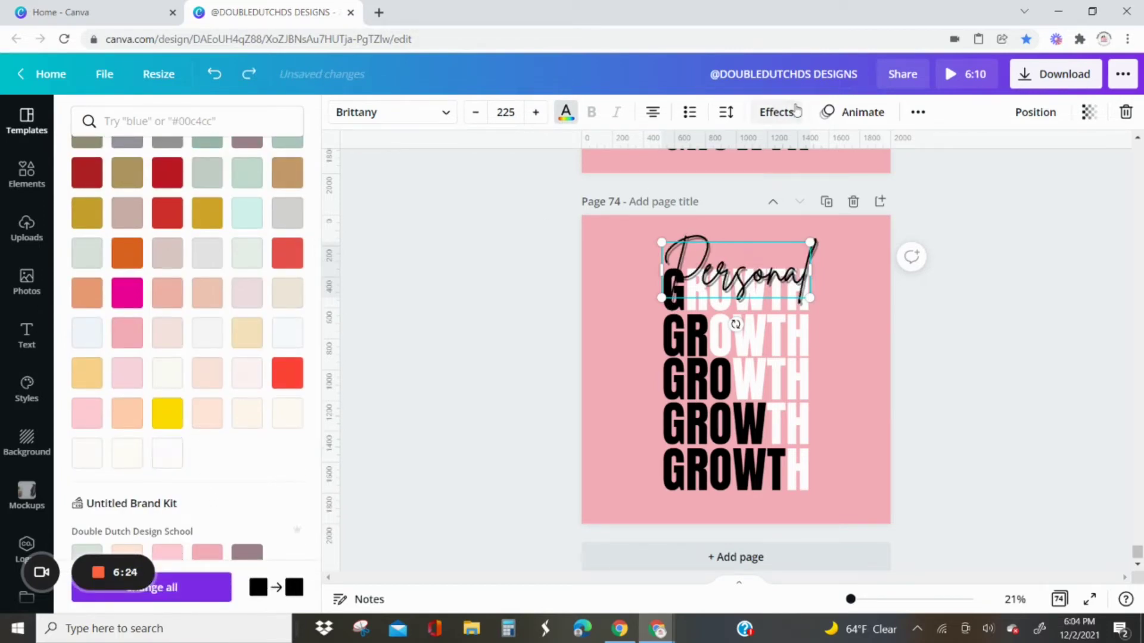
# Step: Set the shadow colour of the black Personal text to white
pyautogui.click(776, 110)
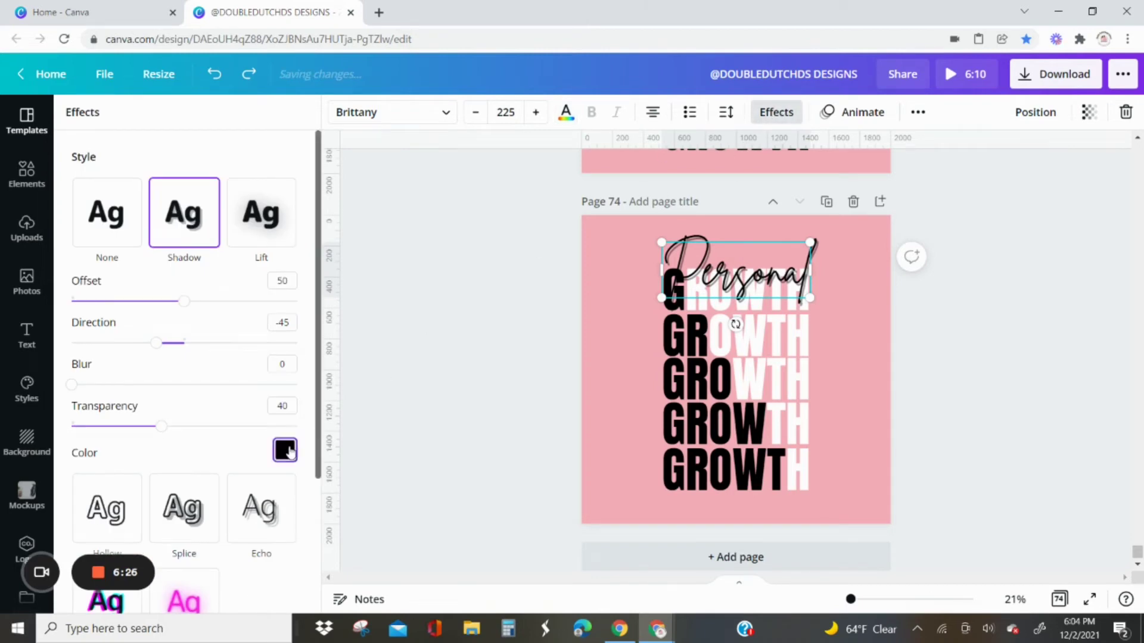
pyautogui.click(288, 445)
pyautogui.scroll(-10, 182, 319)
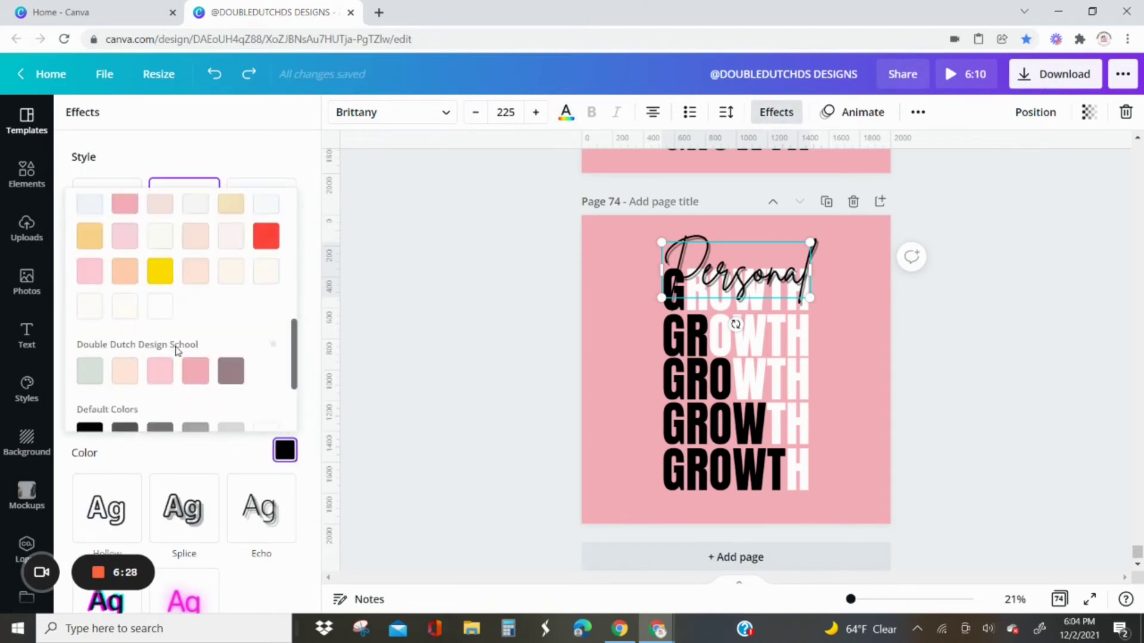
pyautogui.scroll(3, 163, 328)
pyautogui.click(159, 355)
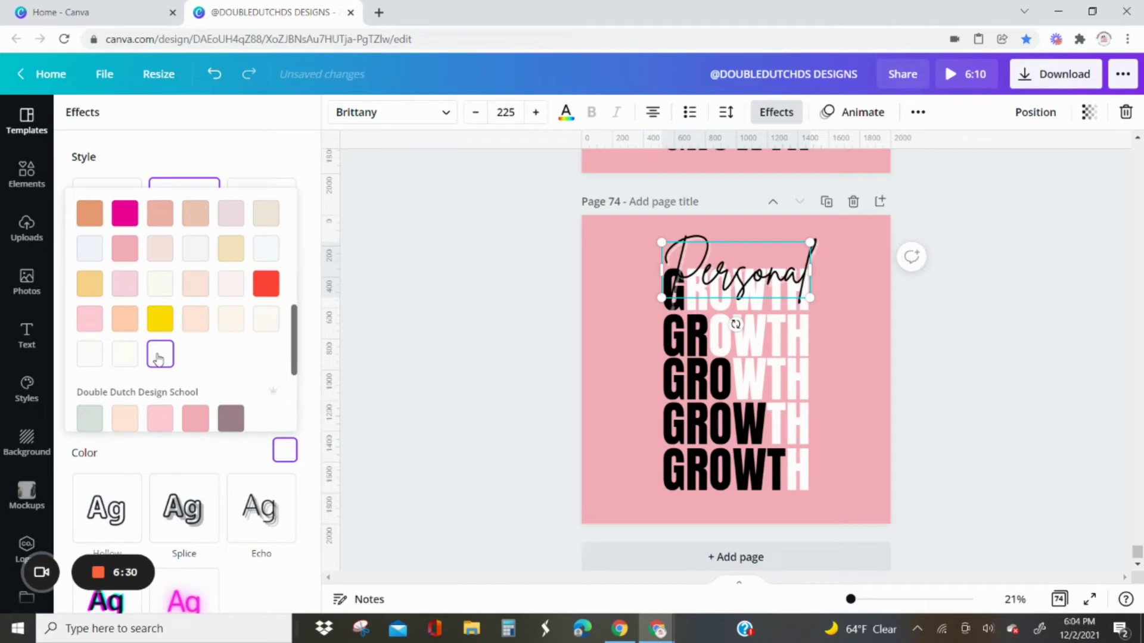
pyautogui.scroll(-2, 143, 368)
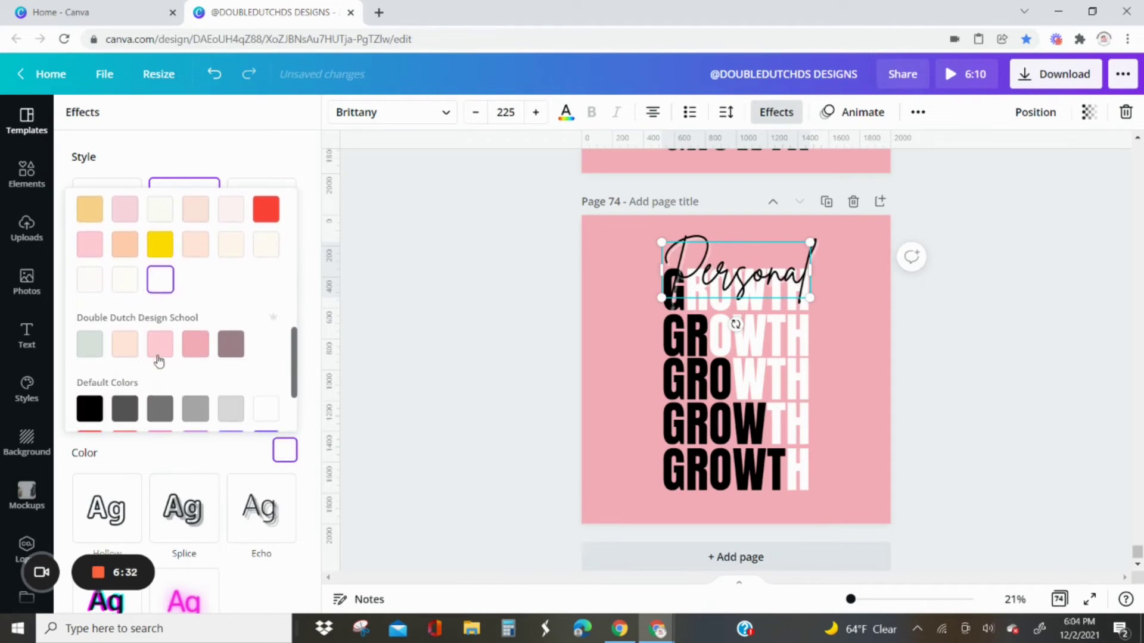
pyautogui.click(159, 344)
pyautogui.click(250, 467)
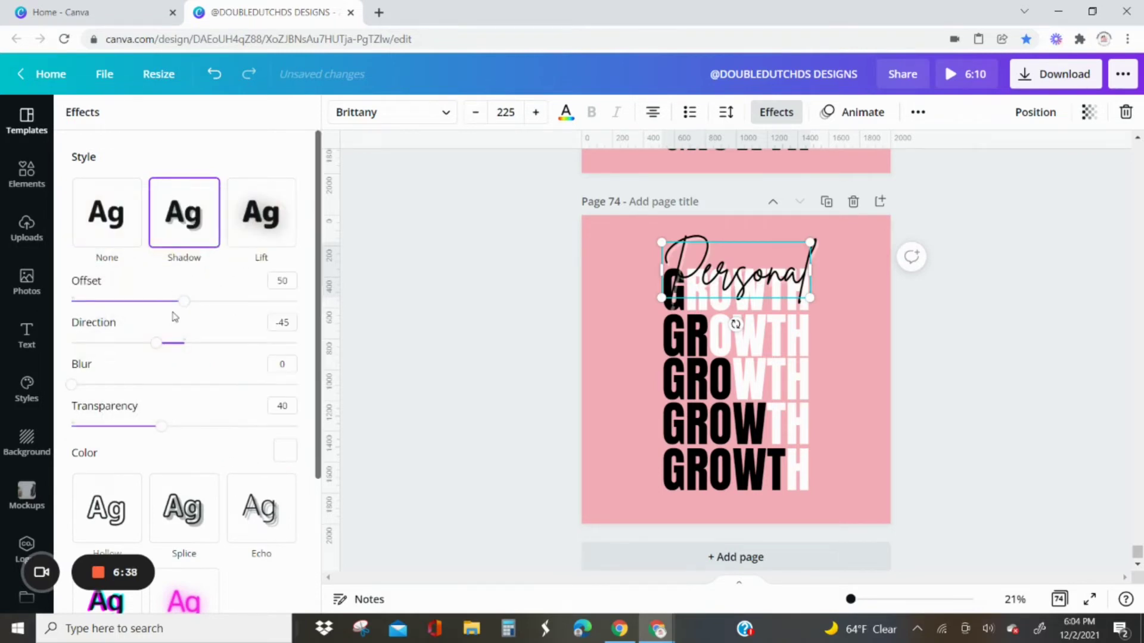
# Step: Set the Personal text's shadow to transparency 100, blur 0, direction -99 and offset 29
pyautogui.moveTo(160, 427); pyautogui.dragTo(268, 430)
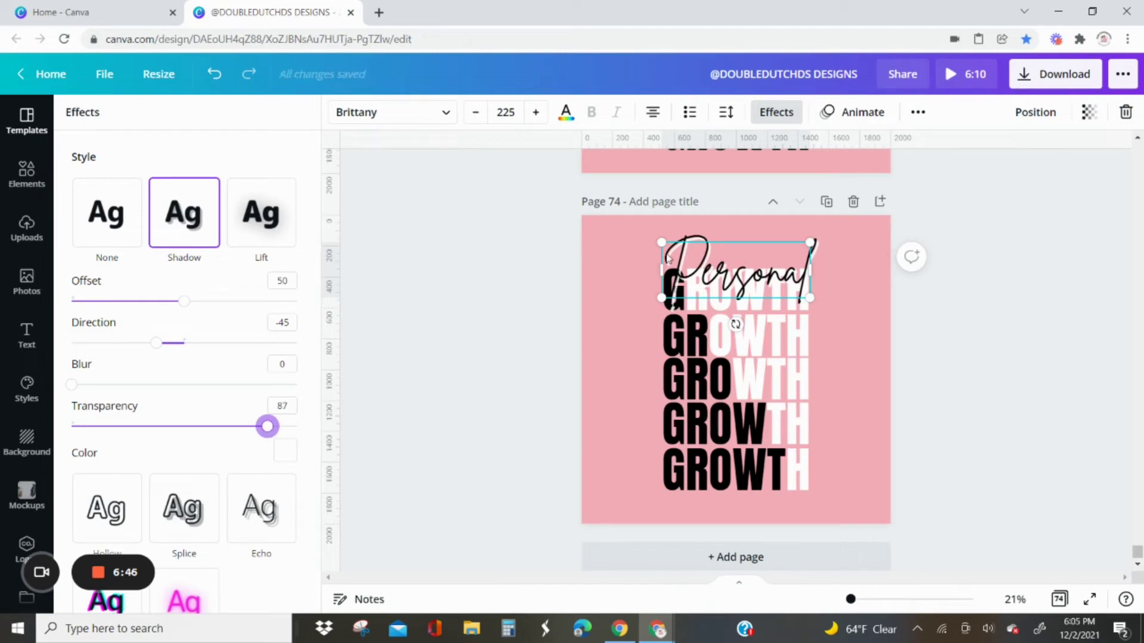
pyautogui.moveTo(265, 432); pyautogui.dragTo(302, 450)
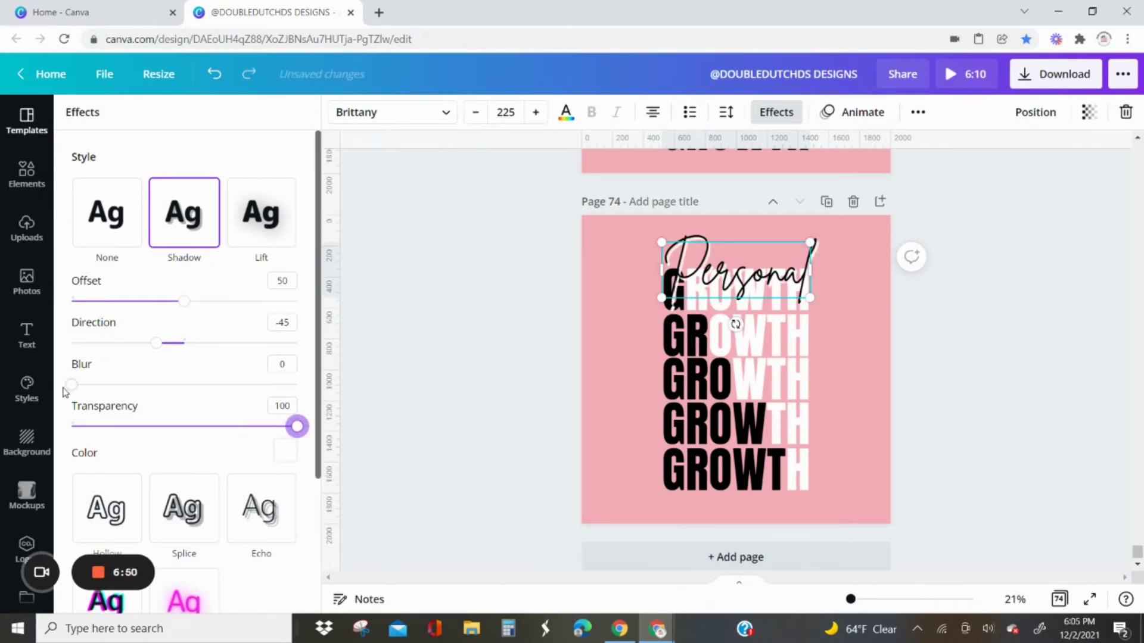
pyautogui.moveTo(72, 387); pyautogui.dragTo(34, 384)
pyautogui.moveTo(155, 342); pyautogui.dragTo(124, 365)
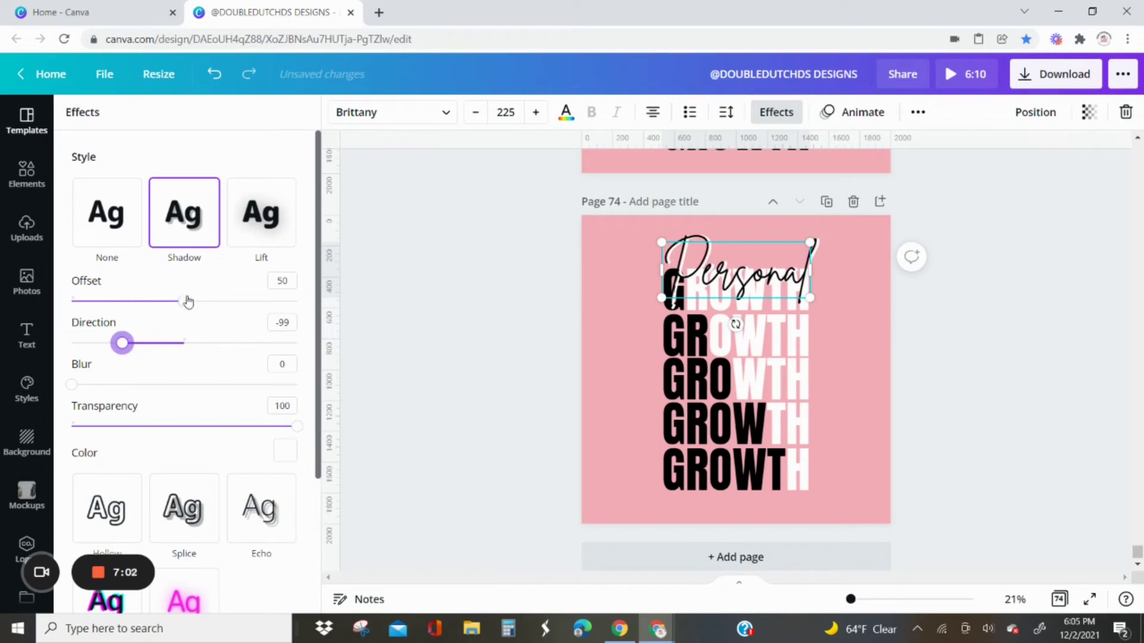
pyautogui.moveTo(185, 301); pyautogui.dragTo(138, 310)
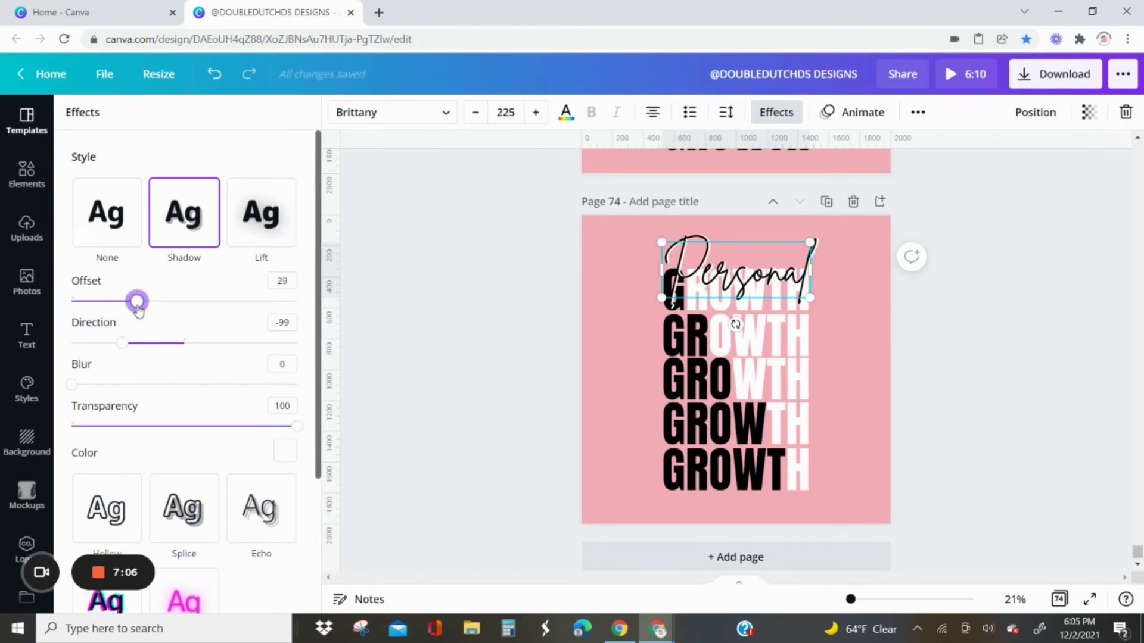
# Step: Move the Personal text up slightly and enlarge it to about size 236
pyautogui.click(830, 306)
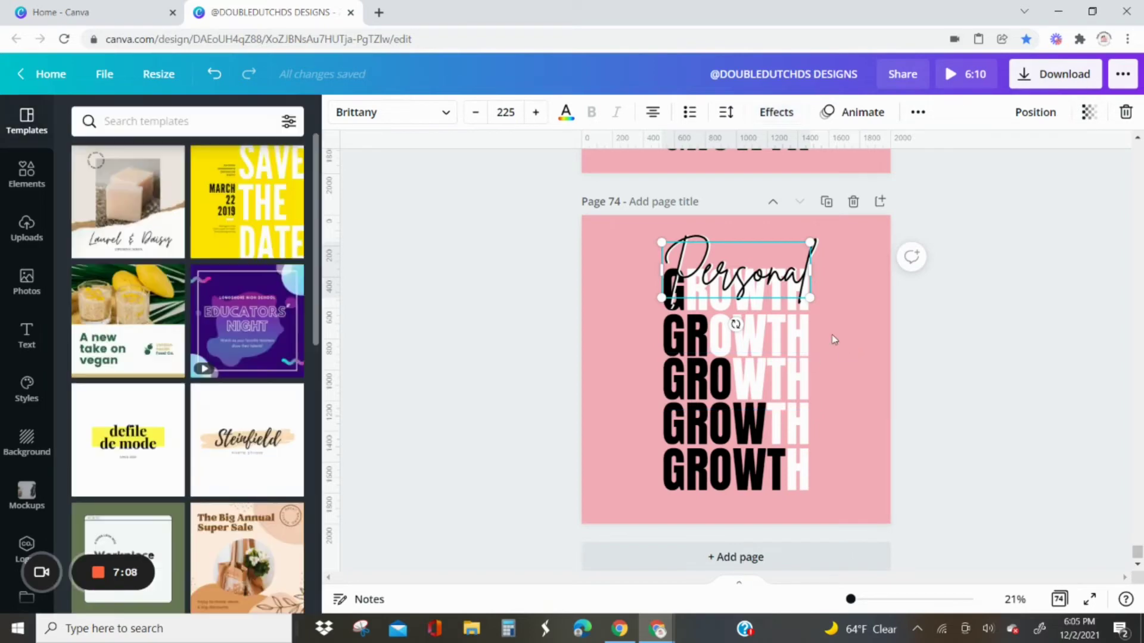
pyautogui.click(840, 308)
pyautogui.moveTo(766, 296)
pyautogui.mouseDown()
pyautogui.moveTo(768, 514)
pyautogui.moveTo(756, 286)
pyautogui.mouseUp()
pyautogui.moveTo(805, 230); pyautogui.dragTo(812, 229)
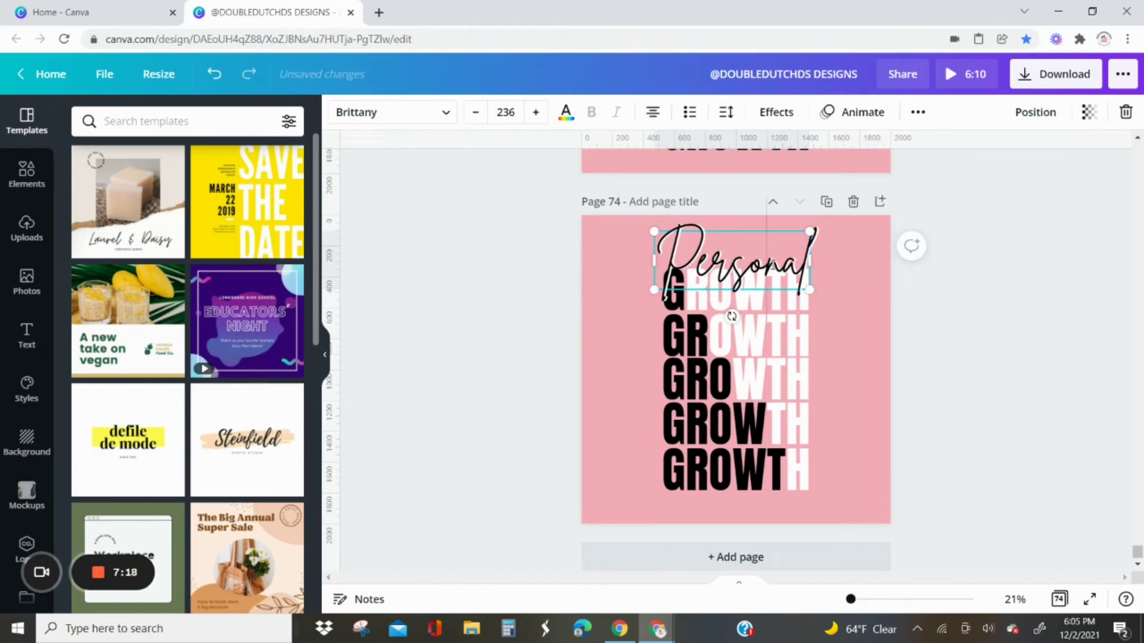
# Step: Shrink the Personal text to about size 177 and centre it horizontally on the page
pyautogui.click(834, 295)
pyautogui.click(801, 256)
pyautogui.moveTo(812, 230); pyautogui.dragTo(758, 258)
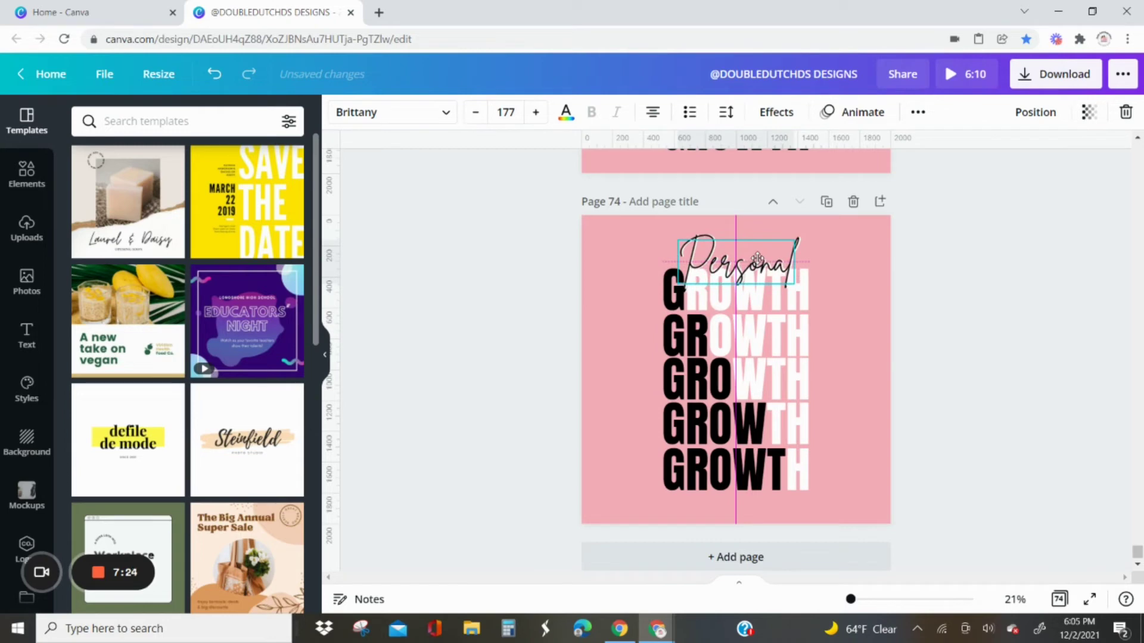
pyautogui.click(856, 280)
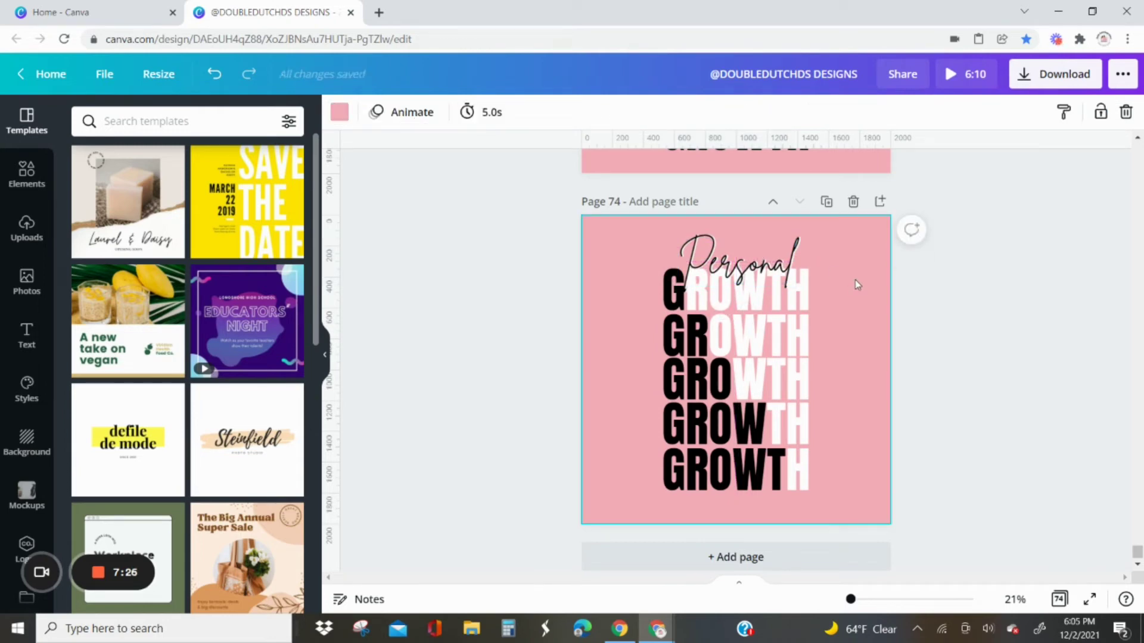
# Step: Enlarge the Personal text to about size 215 and centre it over the top GROWTH row
pyautogui.click(684, 266)
pyautogui.moveTo(677, 283); pyautogui.dragTo(650, 294)
pyautogui.moveTo(794, 240)
pyautogui.mouseDown()
pyautogui.moveTo(817, 230)
pyautogui.moveTo(800, 238)
pyautogui.mouseUp()
pyautogui.moveTo(746, 265); pyautogui.dragTo(762, 254)
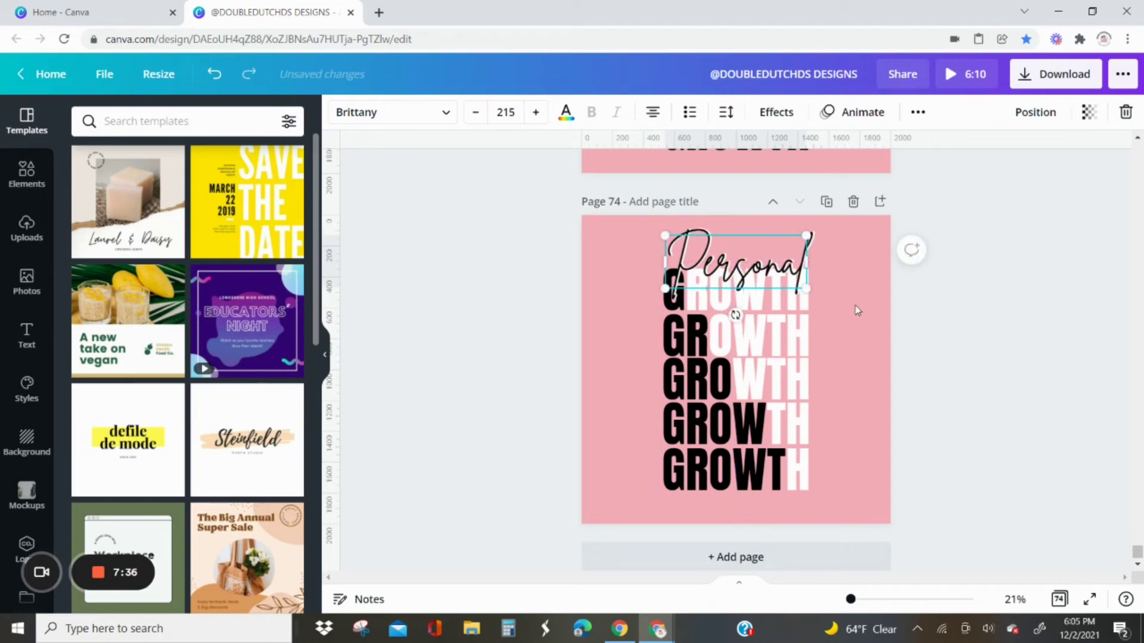
pyautogui.click(856, 310)
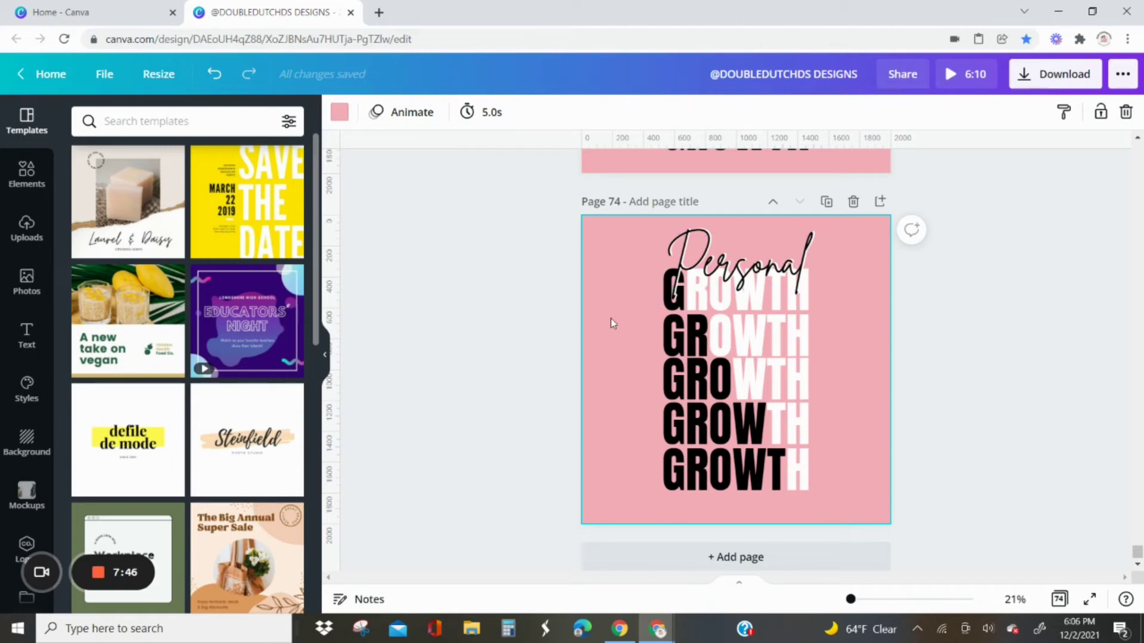
# Step: Group the Personal text with the GROWTH stack and enlarge the group to nearly the full page height
pyautogui.moveTo(630, 237); pyautogui.dragTo(824, 522)
pyautogui.click(1017, 112)
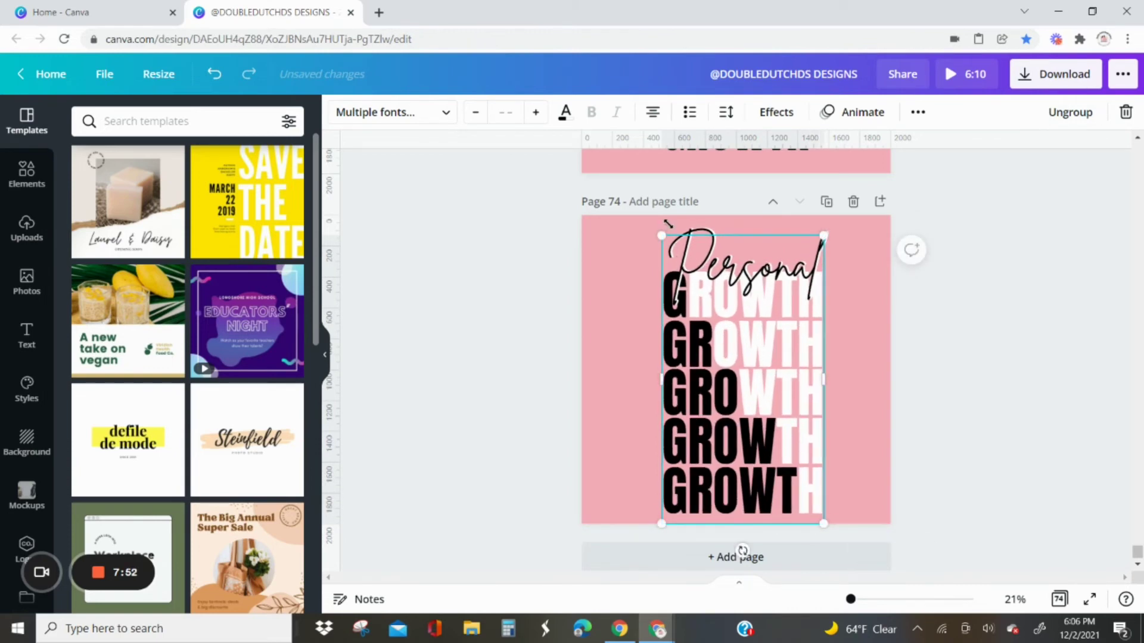
pyautogui.moveTo(659, 234); pyautogui.dragTo(657, 227)
pyautogui.click(840, 324)
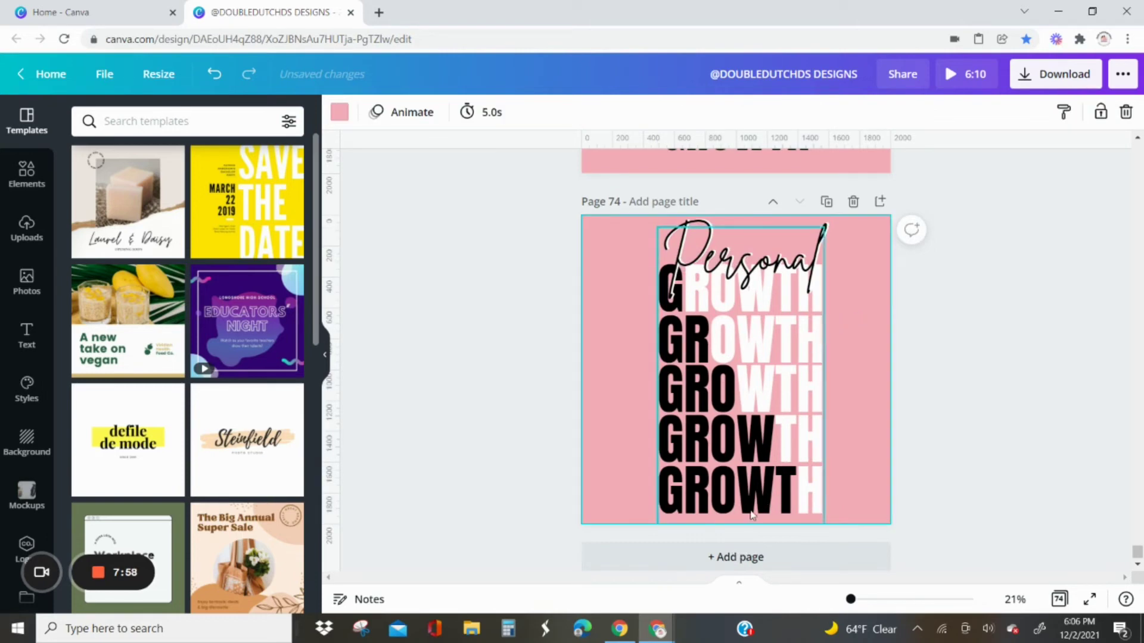
# Step: Add a blank page after the design and browse the Mockups photos for a shirt
pyautogui.click(742, 556)
pyautogui.press('Delete')
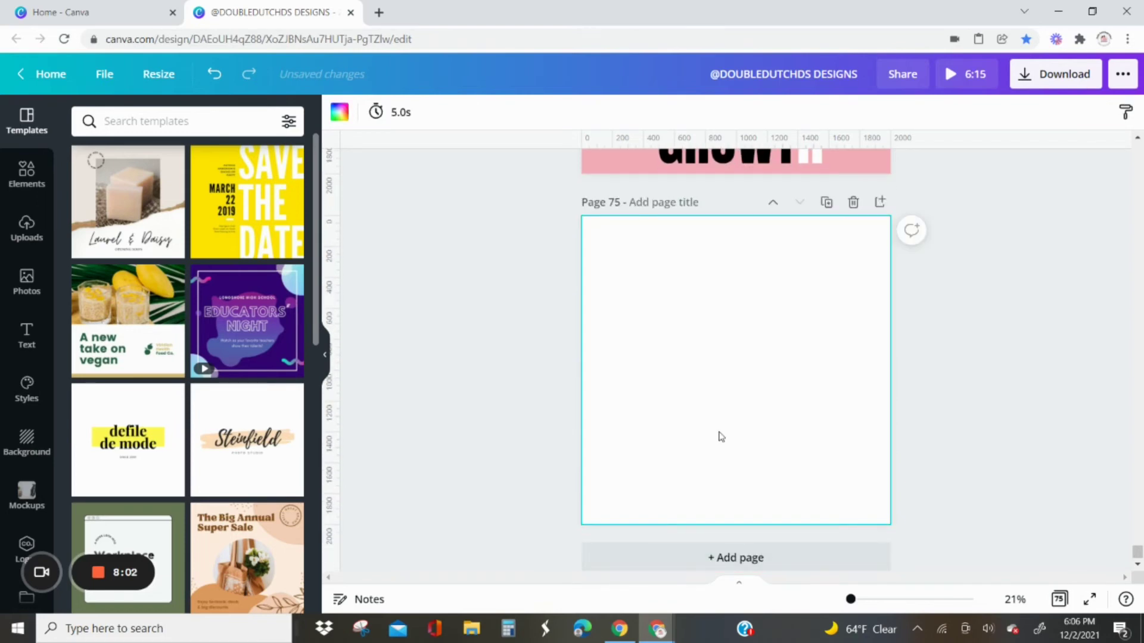
pyautogui.click(27, 495)
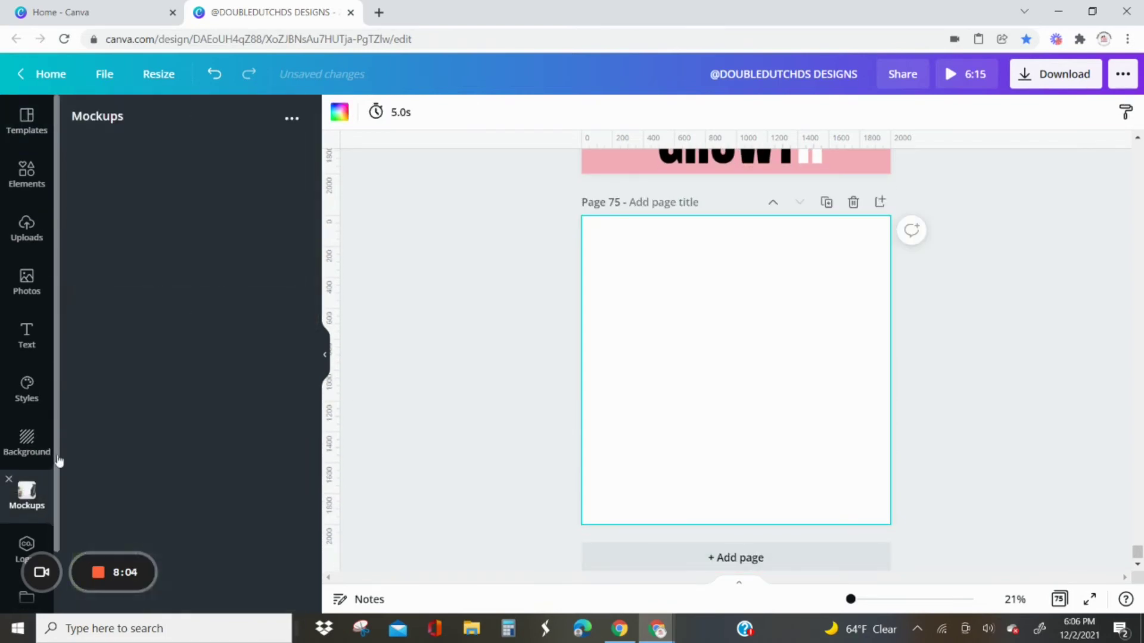
pyautogui.scroll(-5, 168, 338)
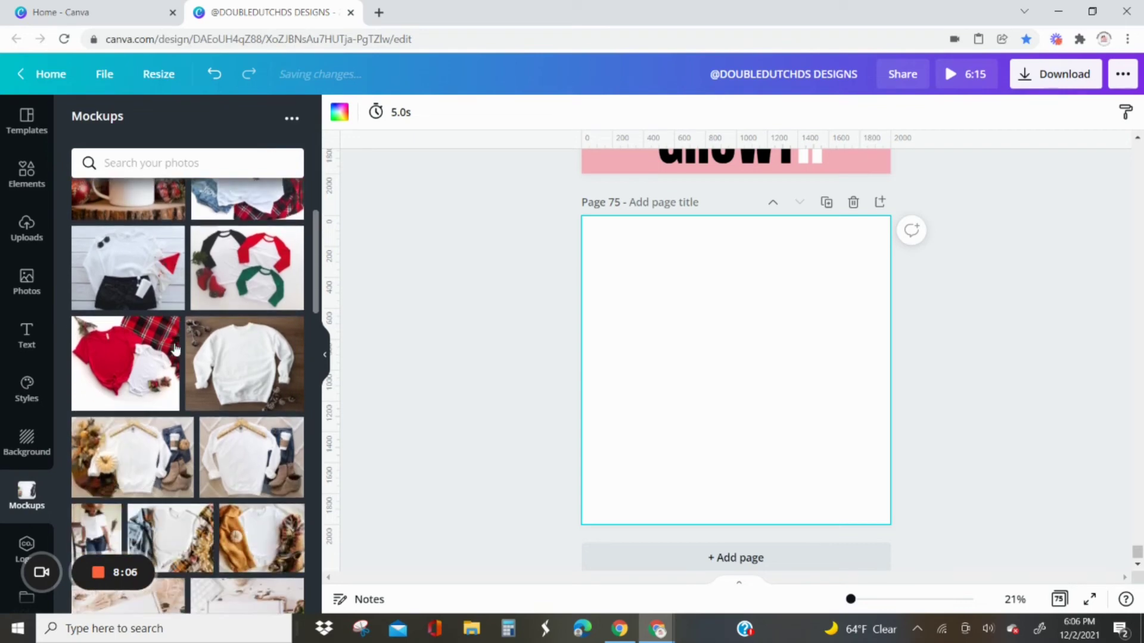
pyautogui.scroll(-6, 175, 349)
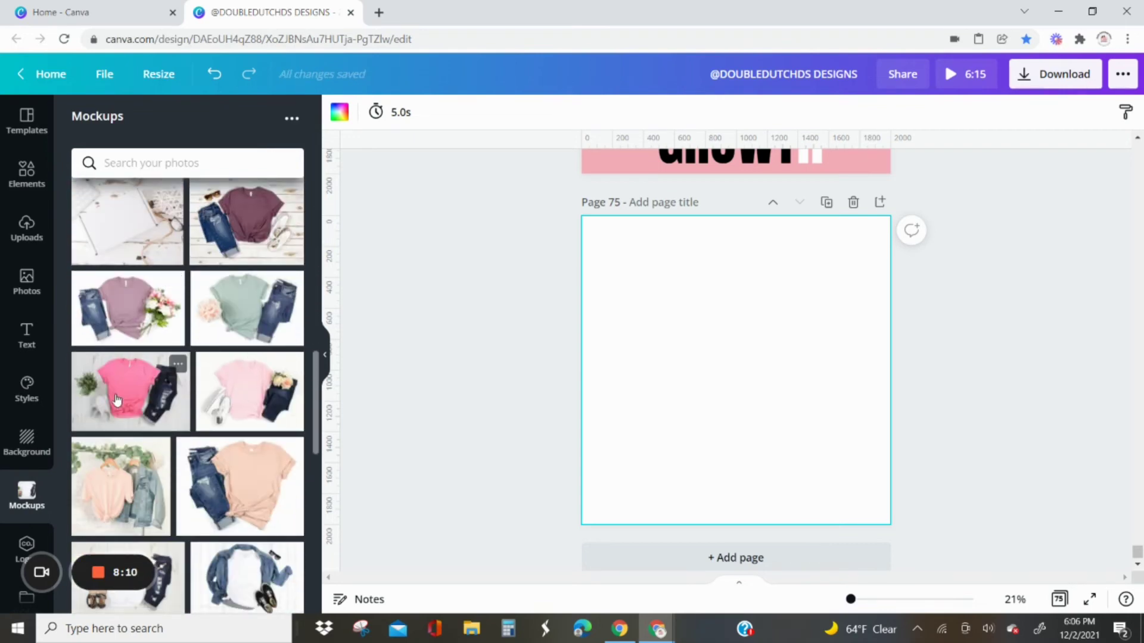
pyautogui.scroll(3, 244, 386)
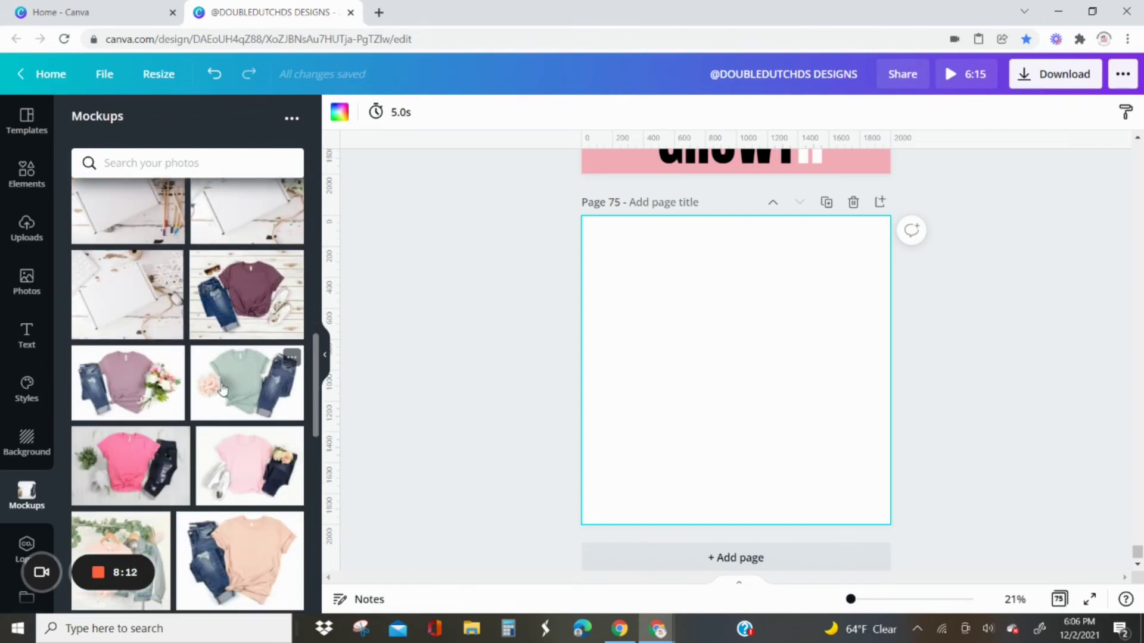
pyautogui.scroll(6, 221, 390)
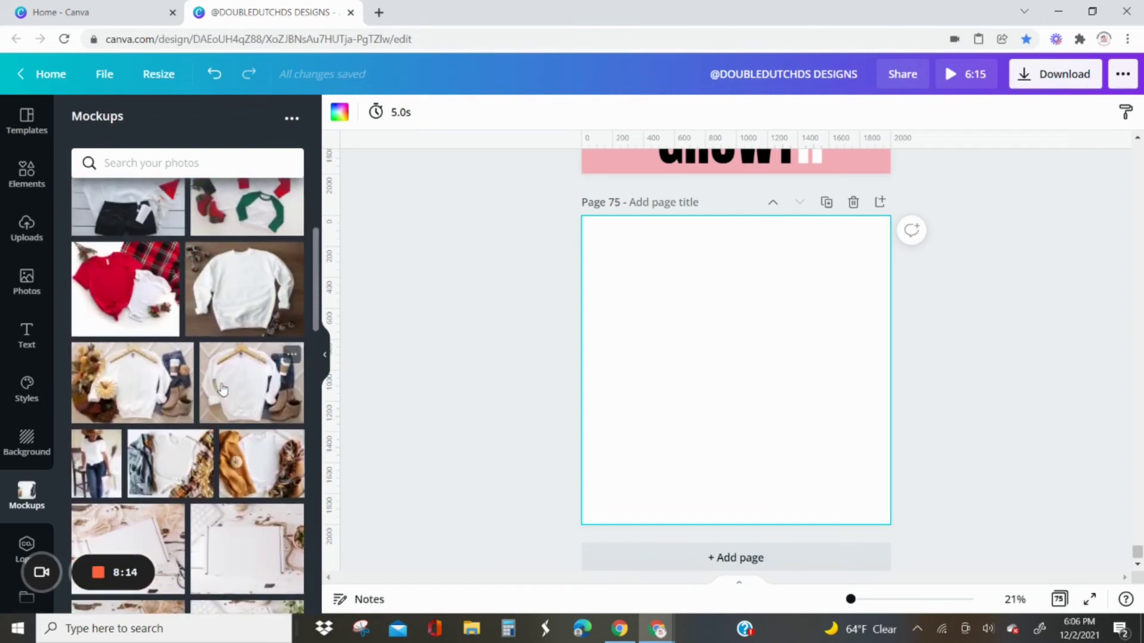
pyautogui.scroll(2, 222, 390)
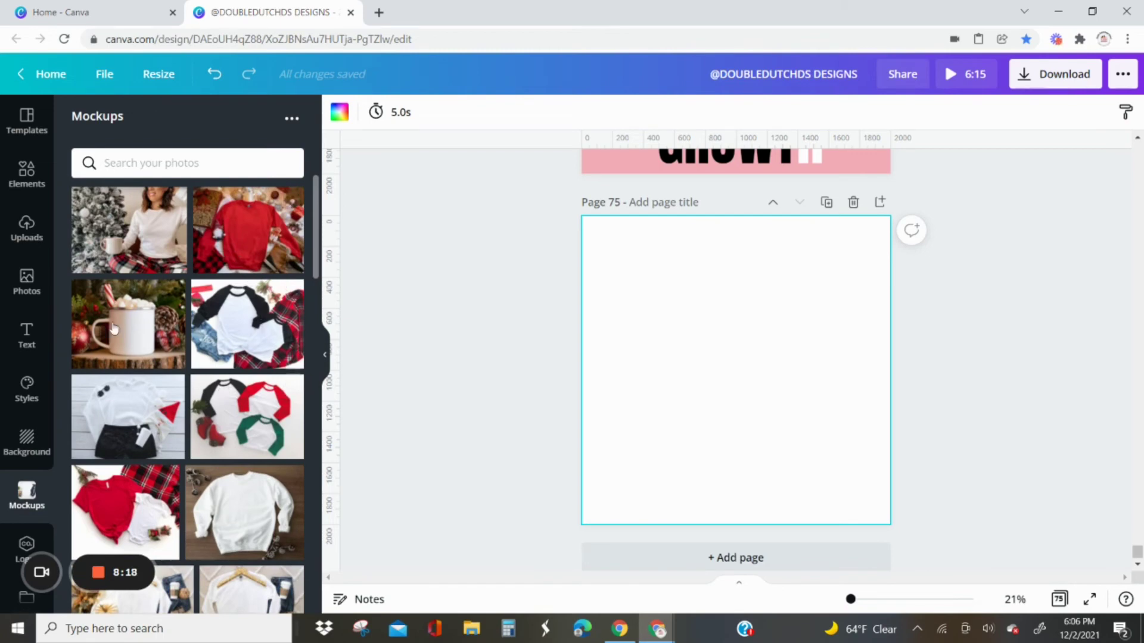
# Step: Try the red sweatshirt mockup on the blank page and delete it
pyautogui.click(253, 232)
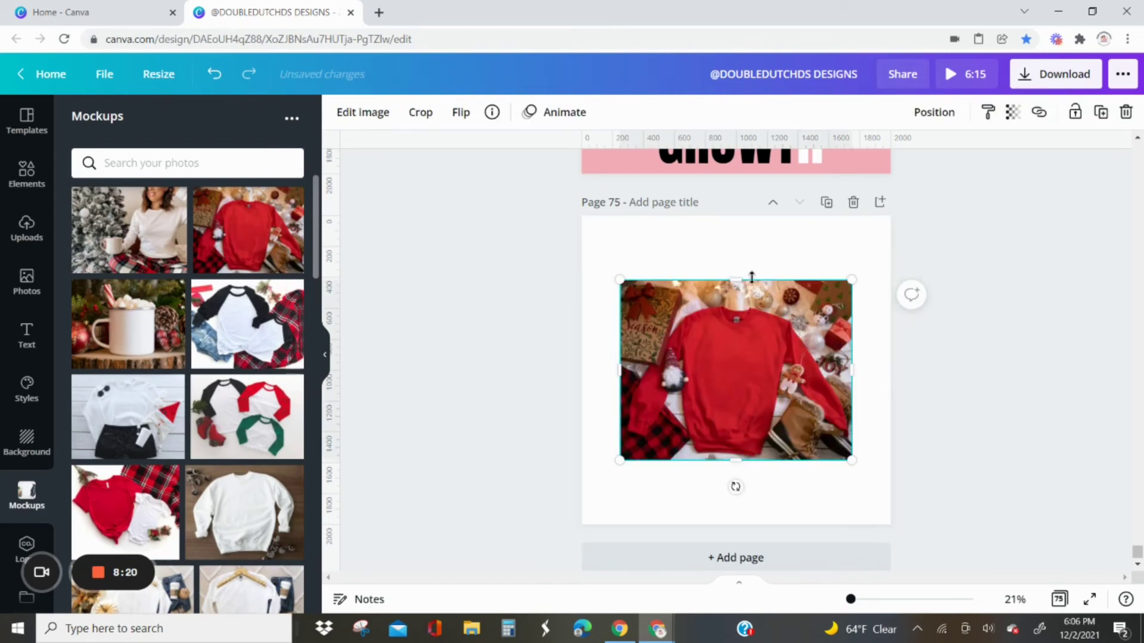
pyautogui.moveTo(617, 272); pyautogui.dragTo(575, 244)
pyautogui.press('Delete')
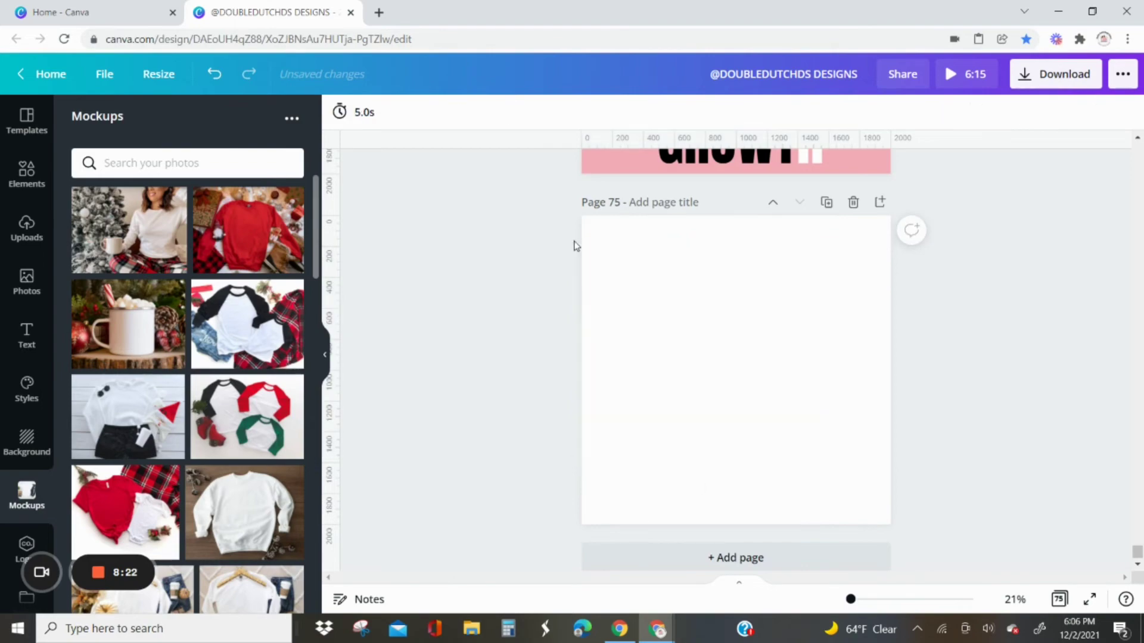
# Step: Insert the hot pink T-shirt mockup and enlarge it to fill the page with the shirt centred
pyautogui.scroll(-5, 226, 330)
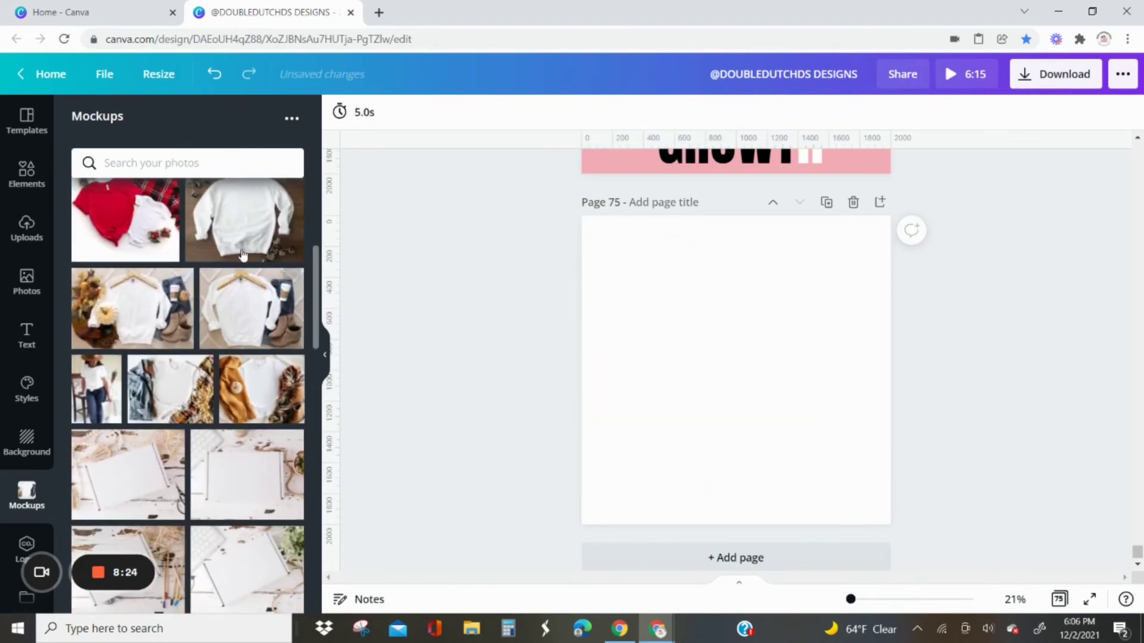
pyautogui.scroll(-5, 227, 330)
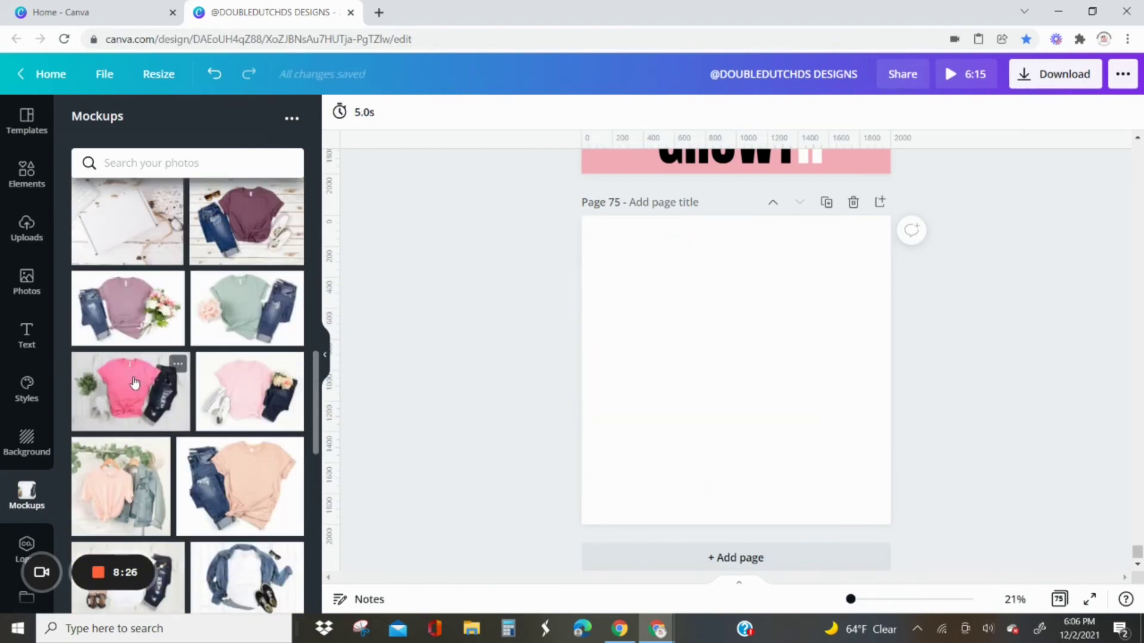
pyautogui.click(155, 381)
pyautogui.moveTo(620, 293); pyautogui.dragTo(473, 194)
pyautogui.moveTo(846, 459); pyautogui.dragTo(940, 516)
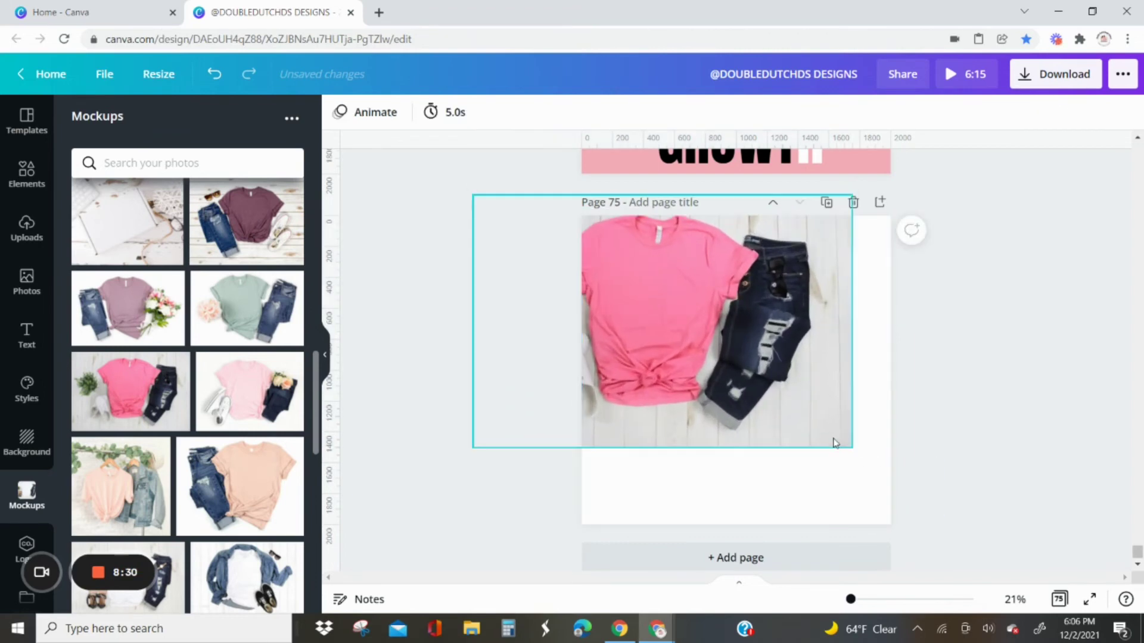
pyautogui.click(851, 445)
pyautogui.moveTo(852, 446); pyautogui.dragTo(1026, 569)
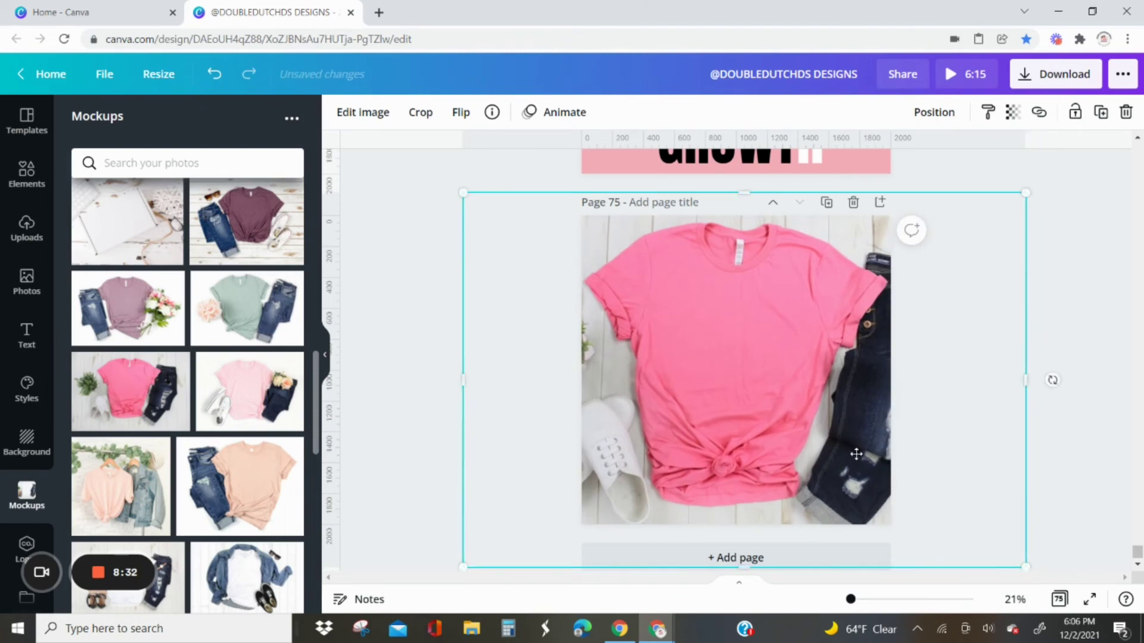
pyautogui.click(1055, 318)
# Step: Copy the grouped Personal GROWTH design and paste it onto the pink T-shirt mockup page
pyautogui.scroll(5, 517, 357)
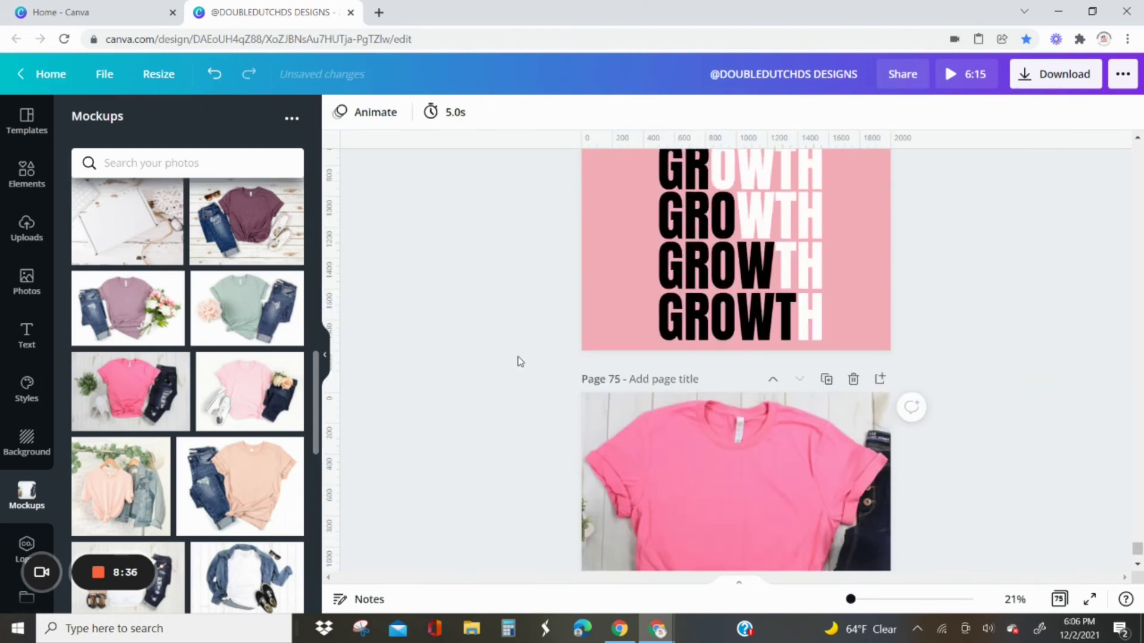
pyautogui.moveTo(624, 243); pyautogui.dragTo(792, 517)
pyautogui.scroll(-5, 790, 494)
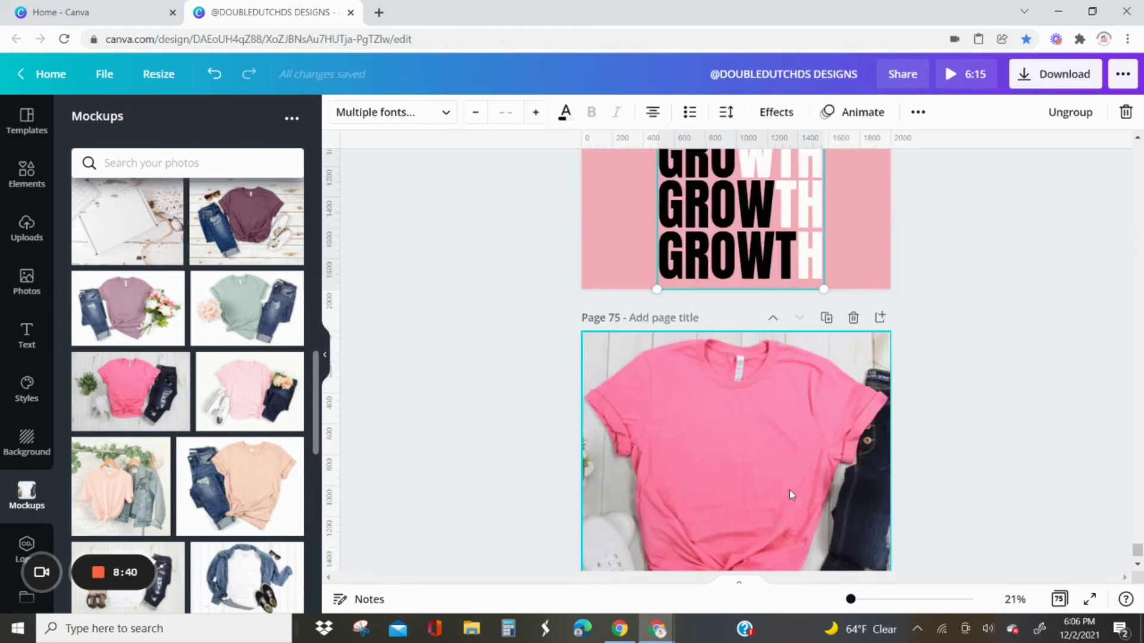
pyautogui.click(765, 404)
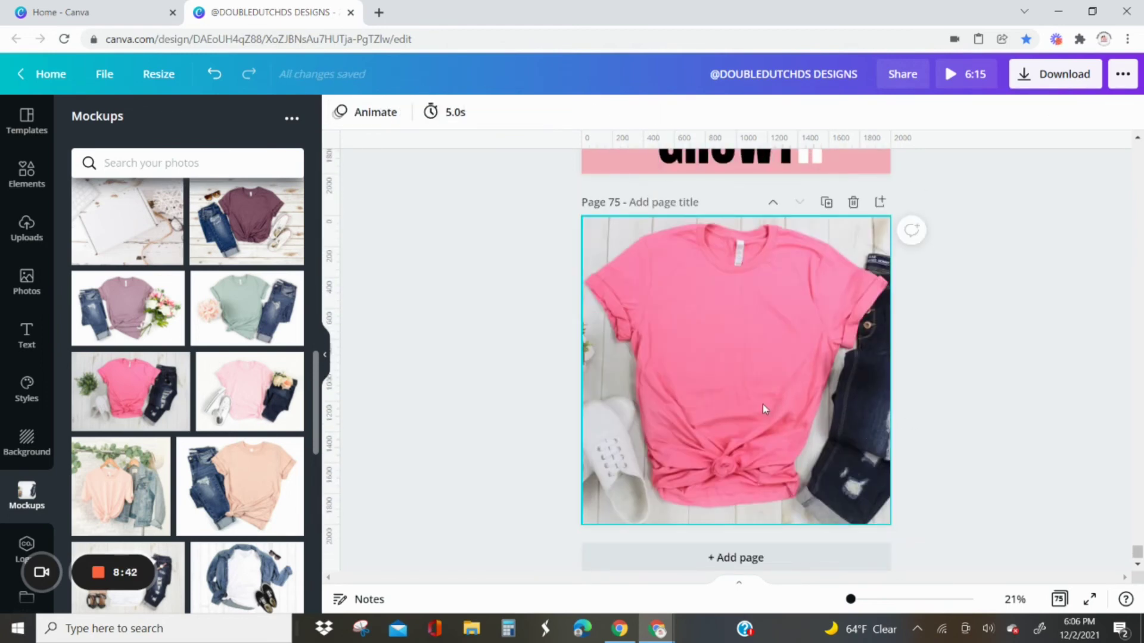
pyautogui.hotkey('ctrl', 'v')
# Step: Shrink the pasted design to fit the pink shirt and position it on the chest above the knot
pyautogui.moveTo(824, 229); pyautogui.dragTo(756, 345)
pyautogui.moveTo(704, 409); pyautogui.dragTo(726, 341)
pyautogui.moveTo(774, 286); pyautogui.dragTo(744, 309)
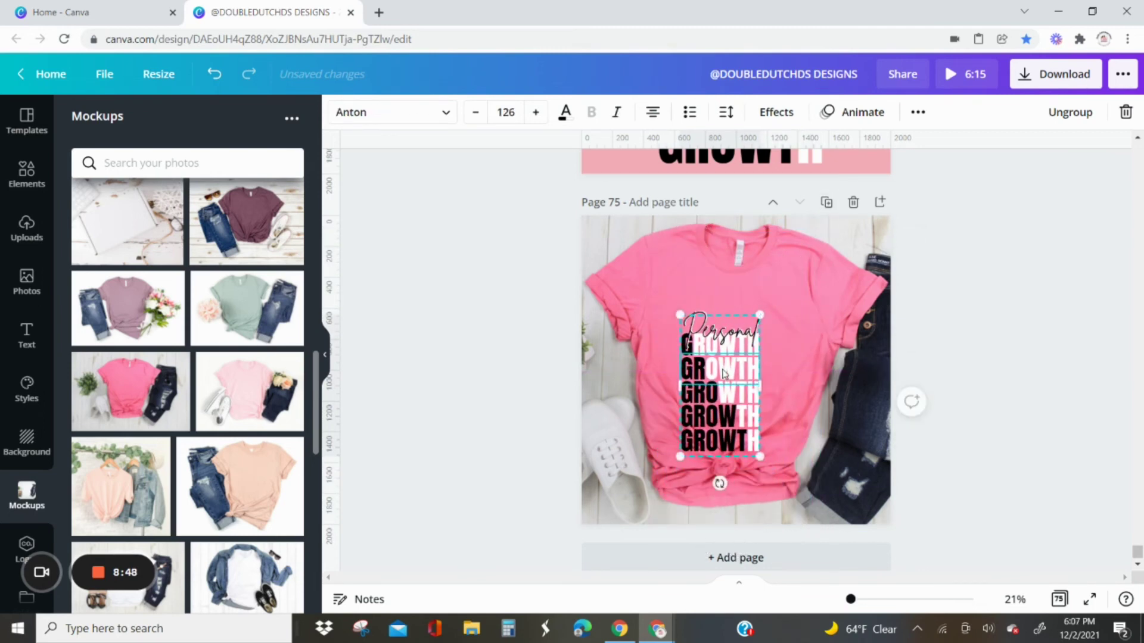
pyautogui.moveTo(715, 441); pyautogui.dragTo(726, 407)
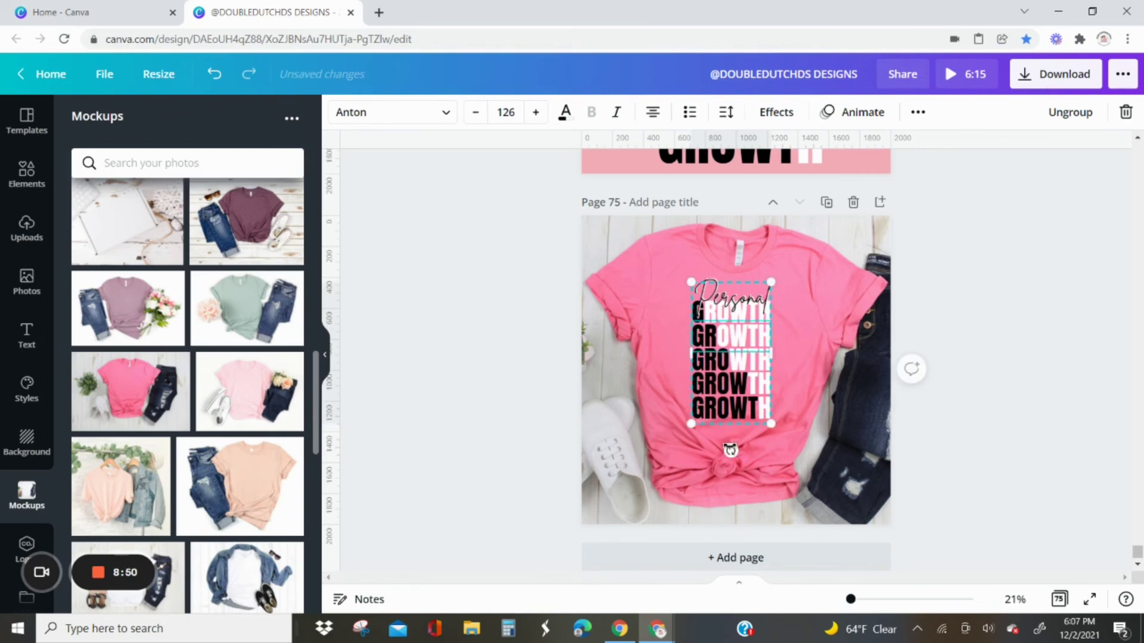
# Step: Shrink the grouped Personal GROWTH design to text size 121 and tilt it slightly clockwise to follow the pink shirt's angle
pyautogui.moveTo(731, 450); pyautogui.dragTo(748, 398)
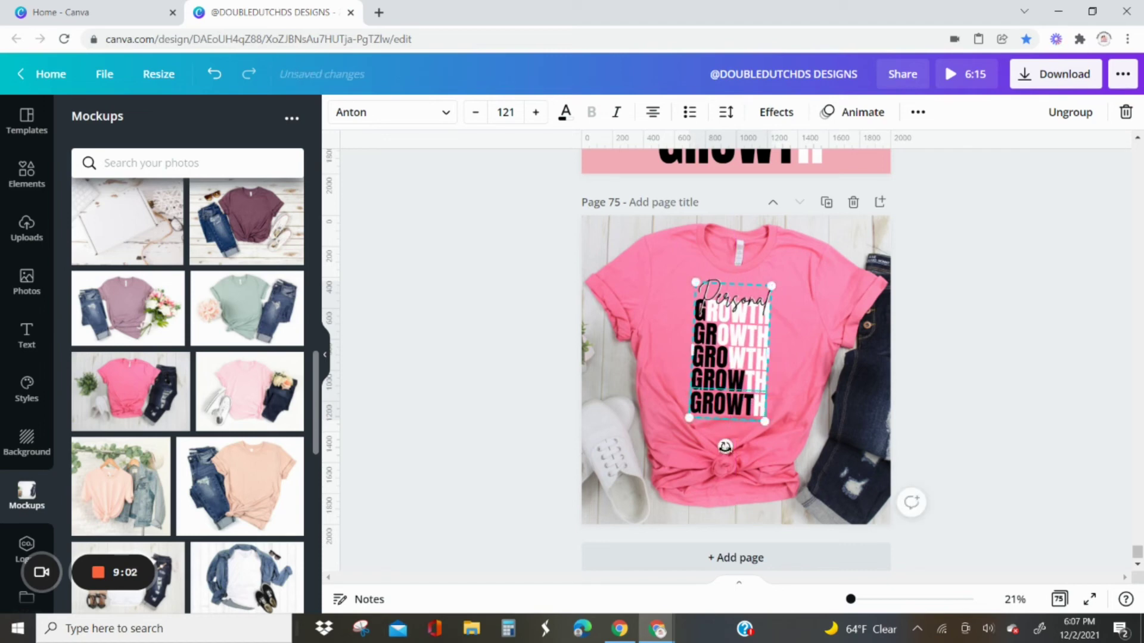
pyautogui.moveTo(724, 446); pyautogui.dragTo(725, 444)
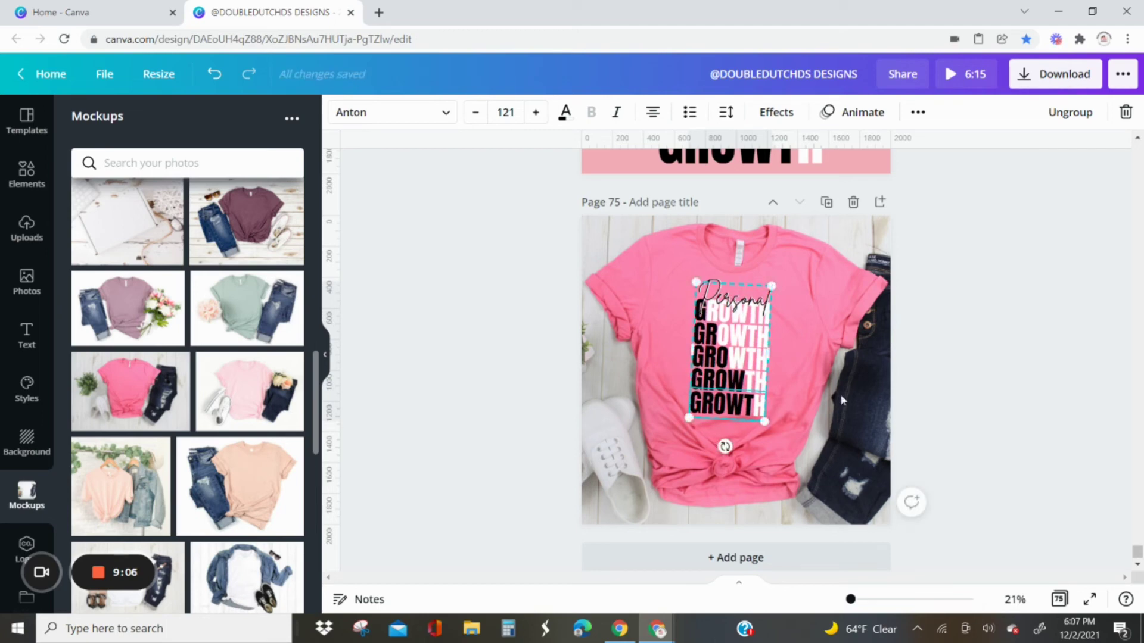
pyautogui.click(953, 401)
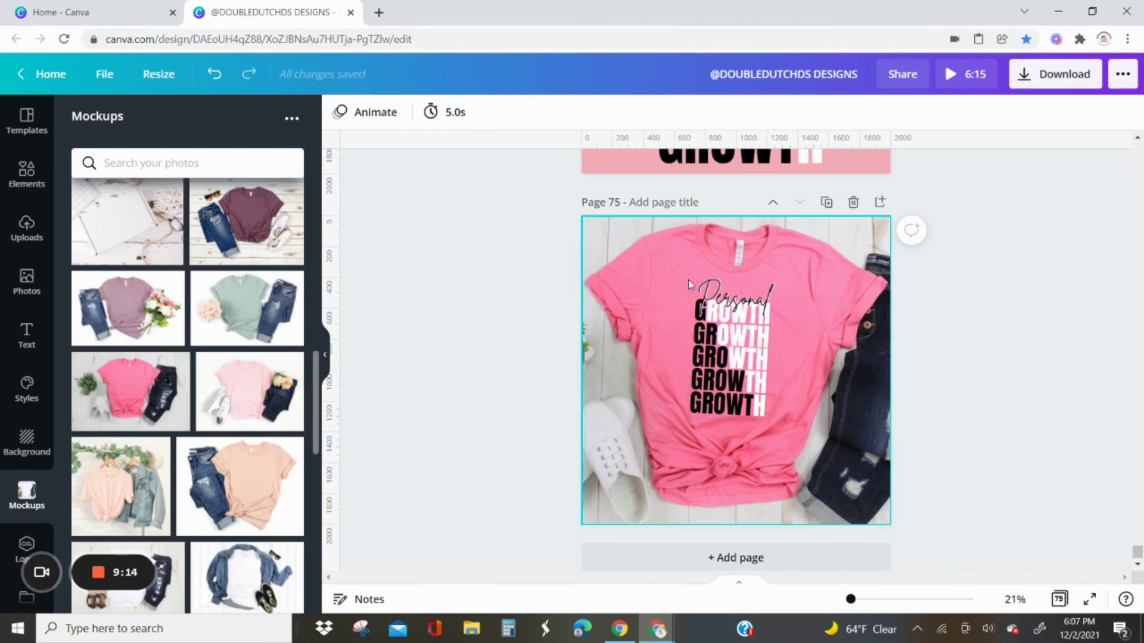
pyautogui.click(826, 364)
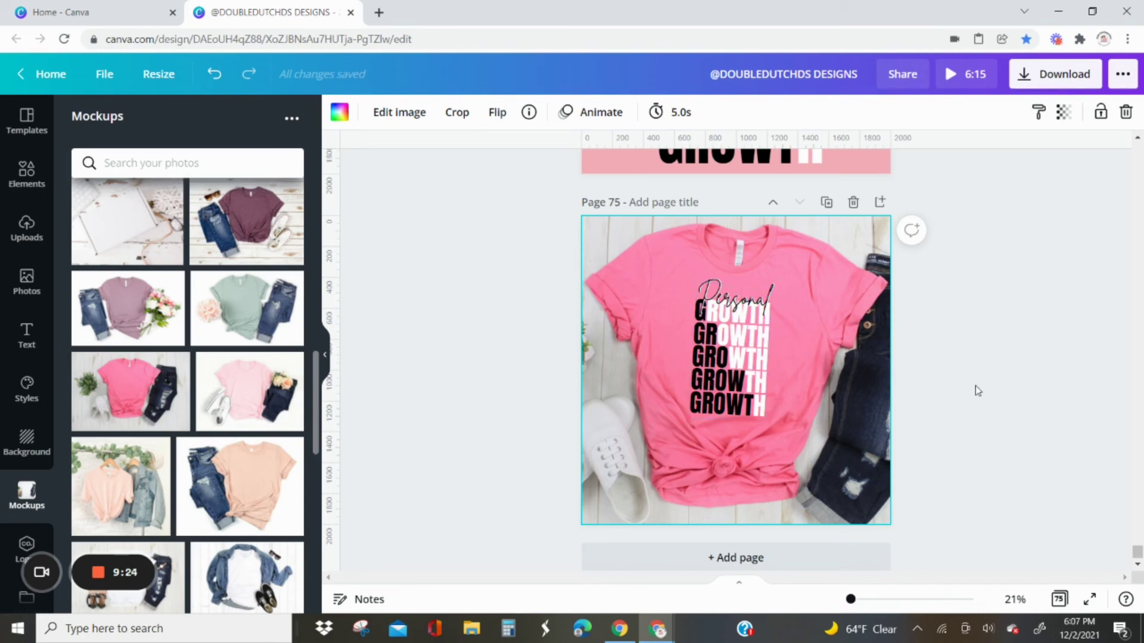
pyautogui.click(748, 385)
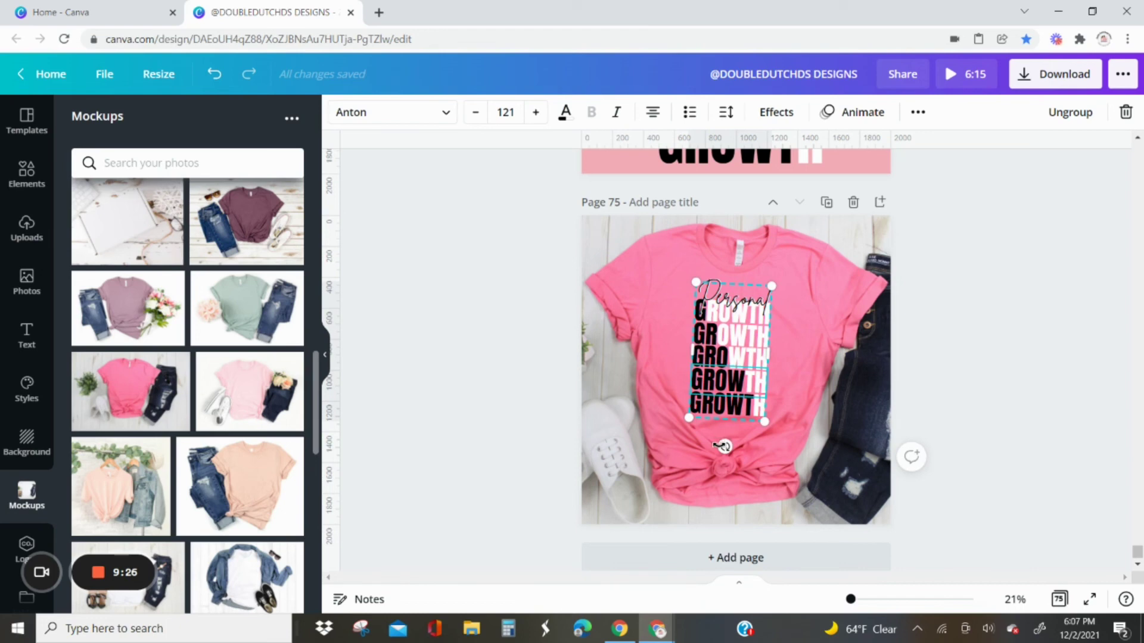
pyautogui.moveTo(723, 447); pyautogui.dragTo(716, 443)
pyautogui.click(839, 415)
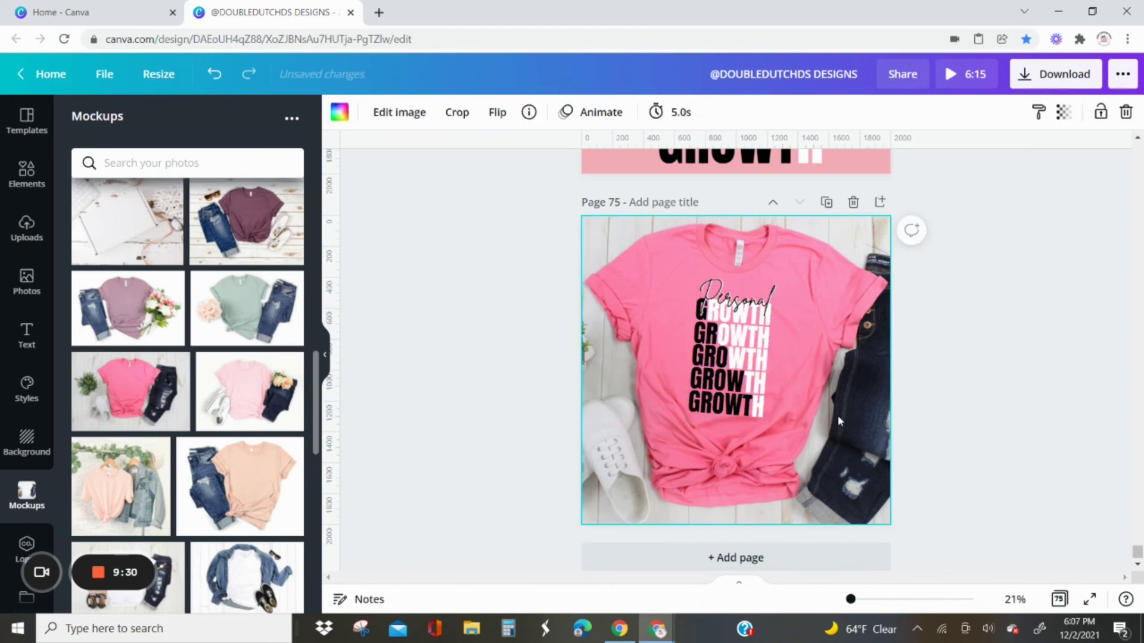